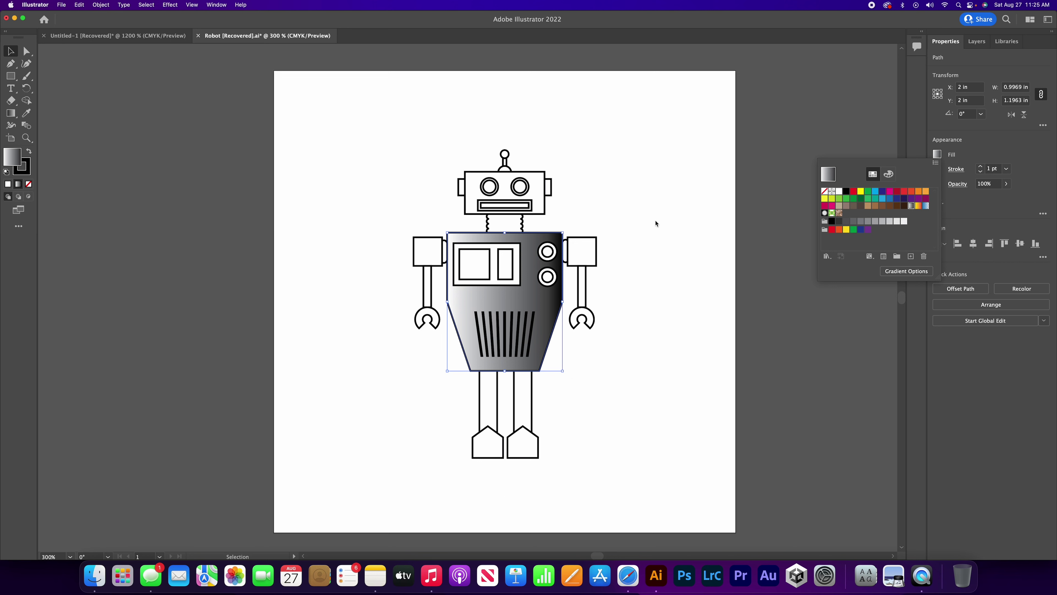
Step: Recolour the start stop of the torso's gradient fill to CMYK 17, 0, 0, 75
click(906, 271)
click(835, 131)
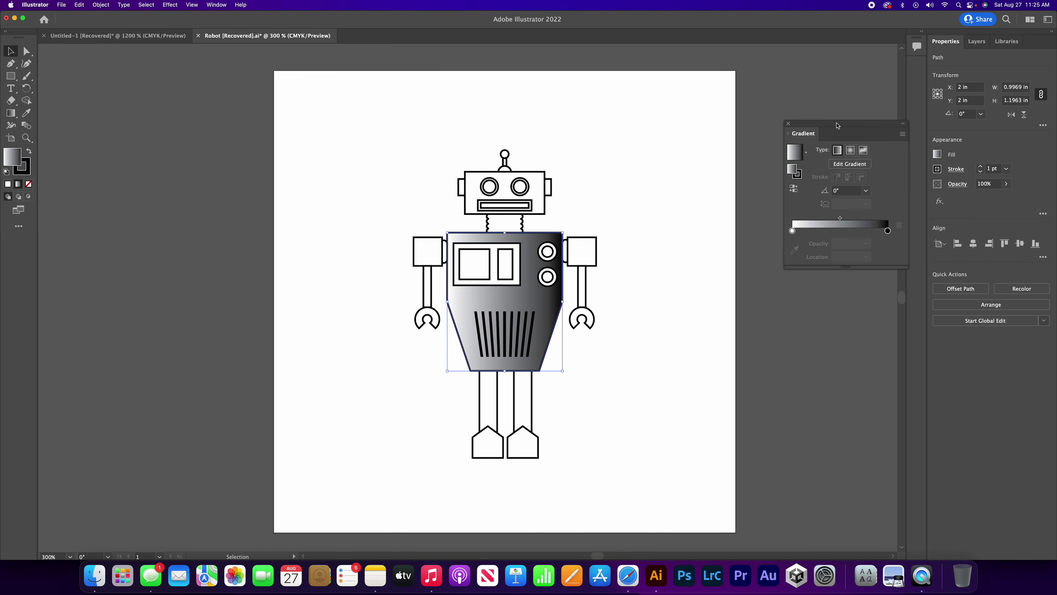
double_click(792, 231)
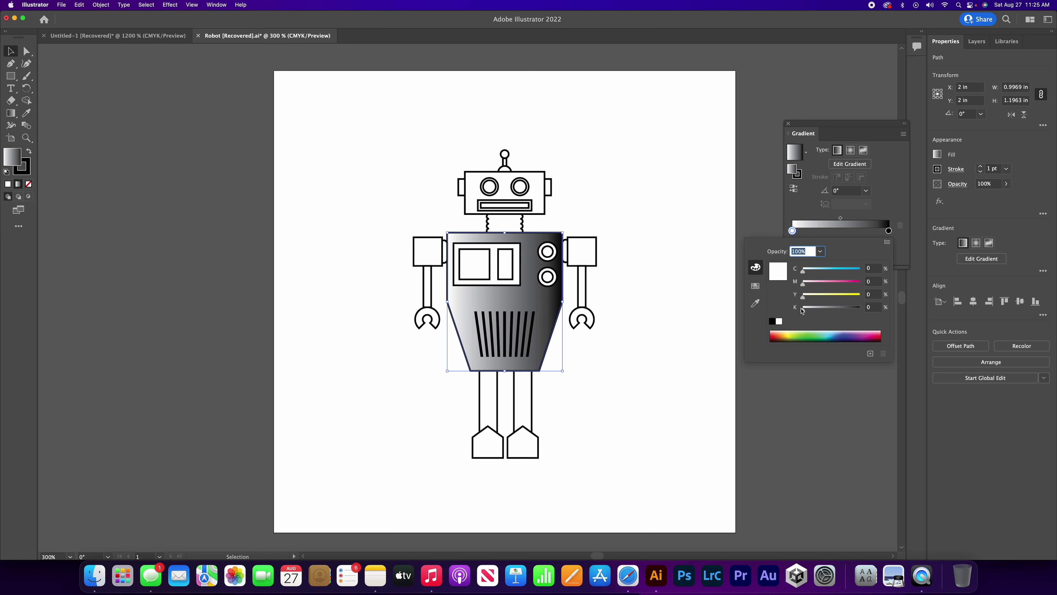
drag(802, 310, 851, 311)
click(755, 285)
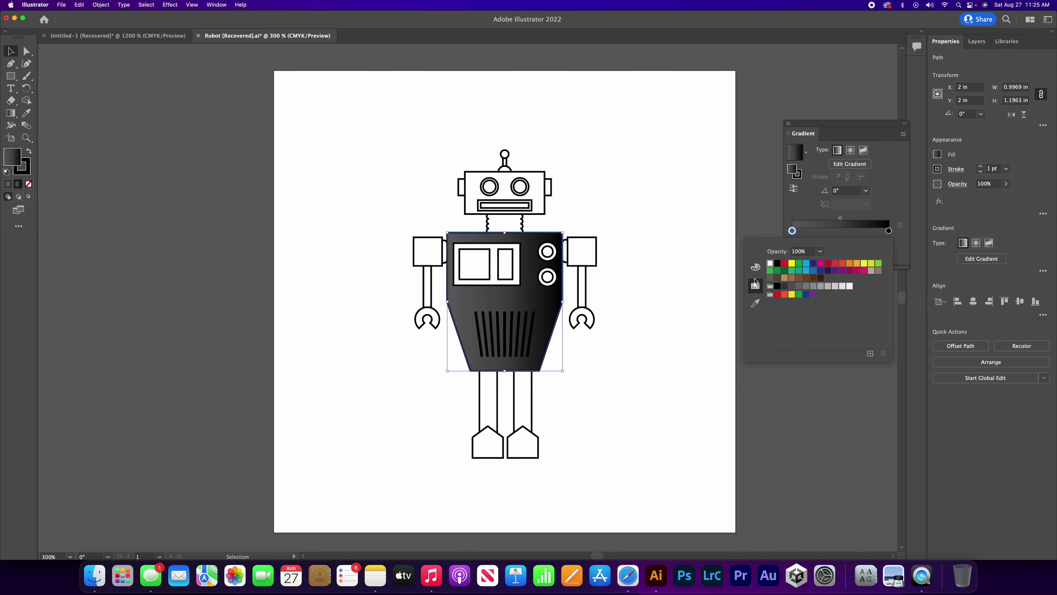
click(756, 268)
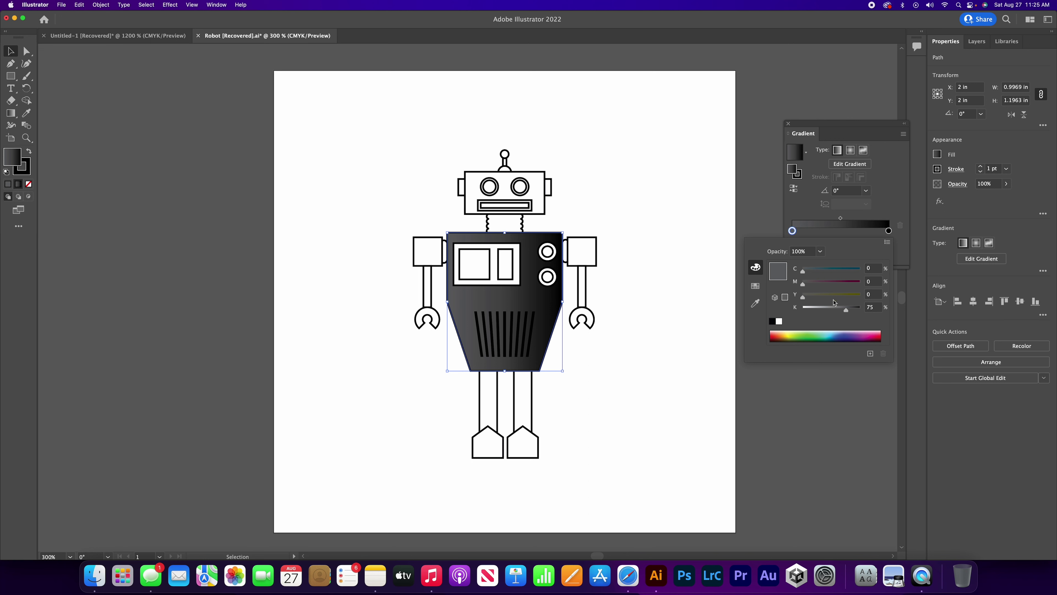
mouse_move(848, 312)
mouse_down()
mouse_move(863, 313)
mouse_move(846, 314)
mouse_up()
drag(804, 272, 813, 273)
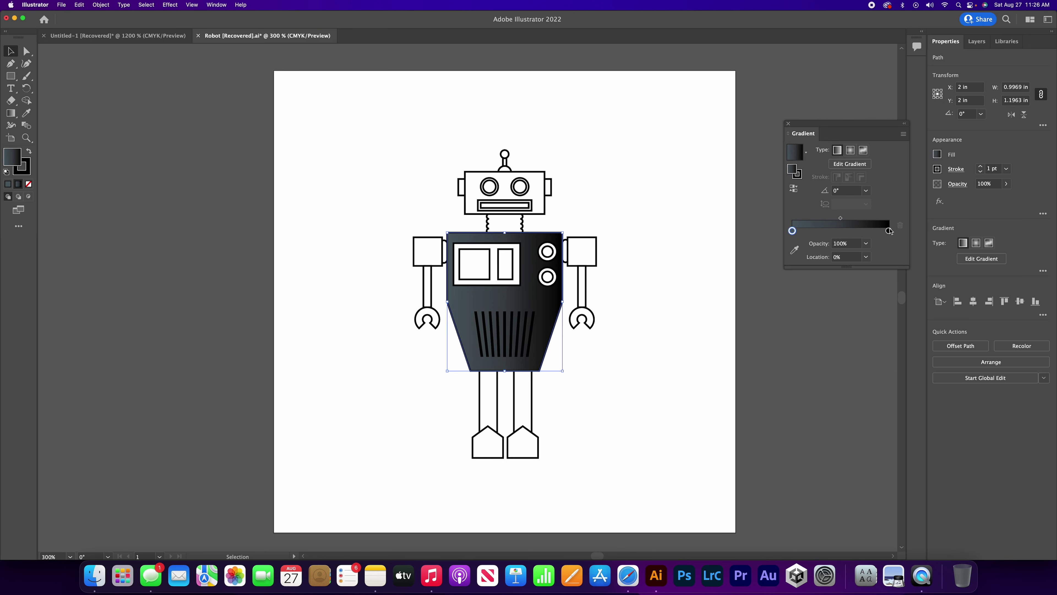
Step: Set the torso gradient's black end stop to 90% black and add a little cyan to it
click(889, 231)
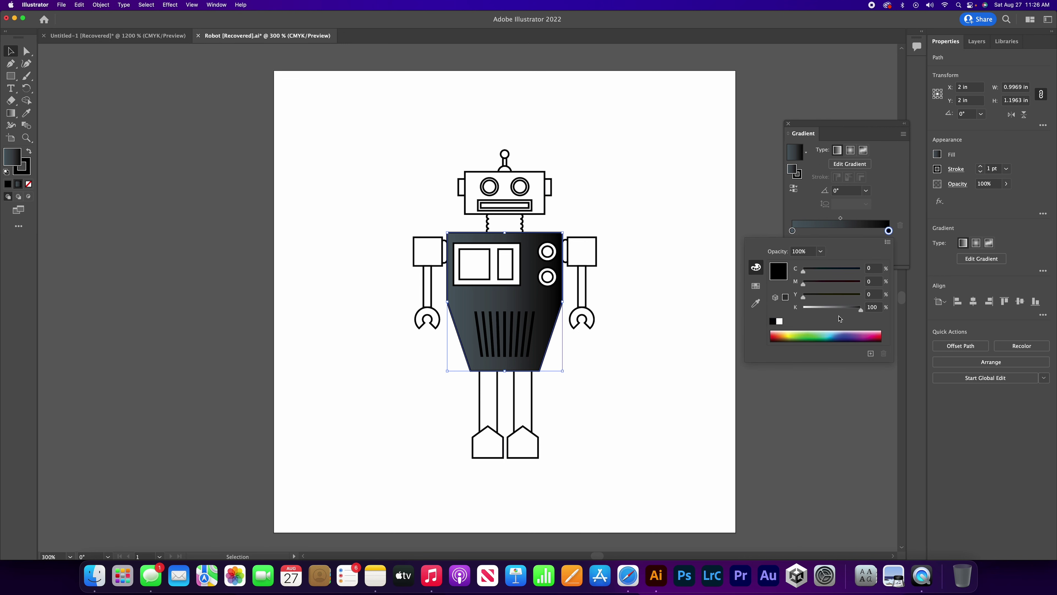
drag(861, 313, 854, 314)
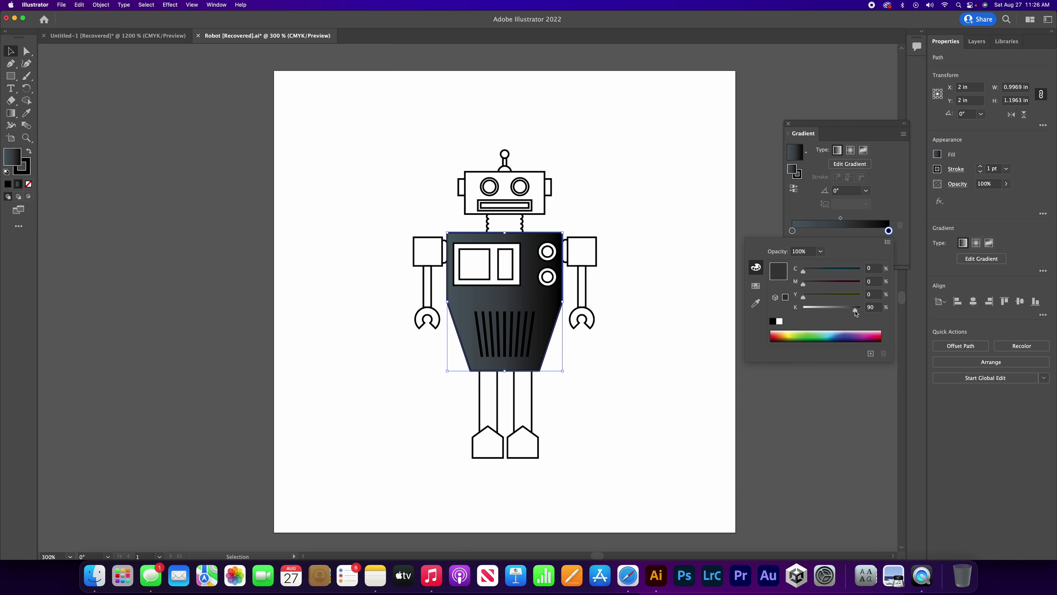
drag(856, 313, 856, 313)
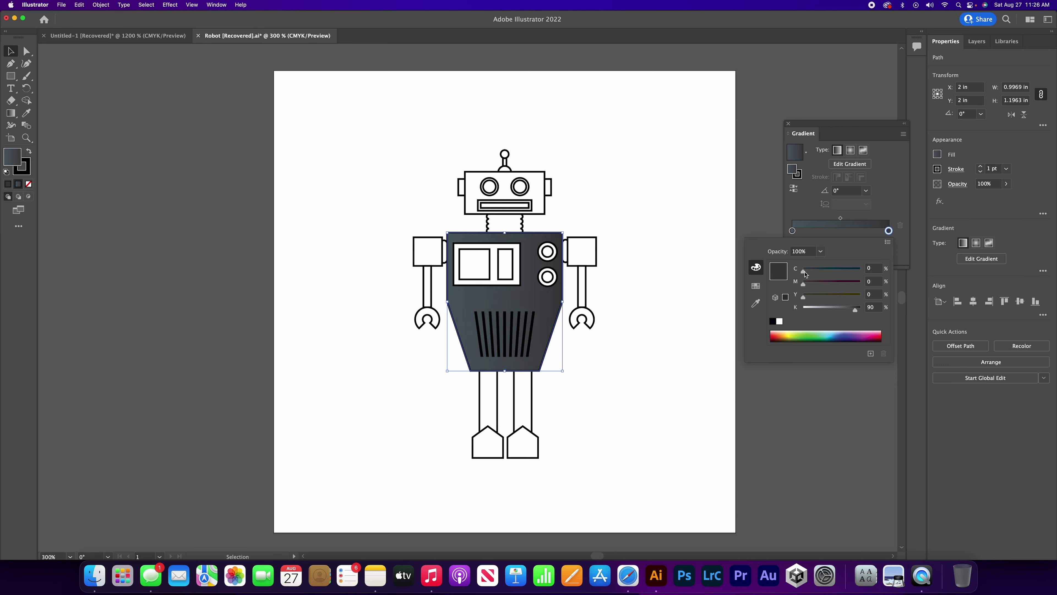
drag(805, 274, 815, 275)
click(872, 204)
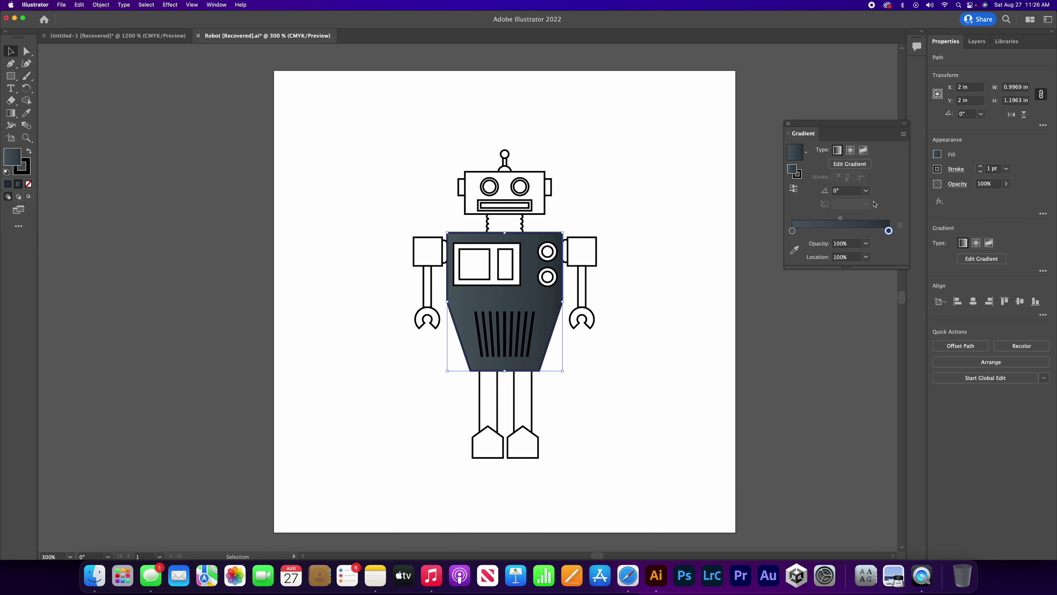
Step: Lighten the start stop of the torso's gradient to 50% black
click(646, 333)
click(556, 317)
click(792, 231)
double_click(793, 231)
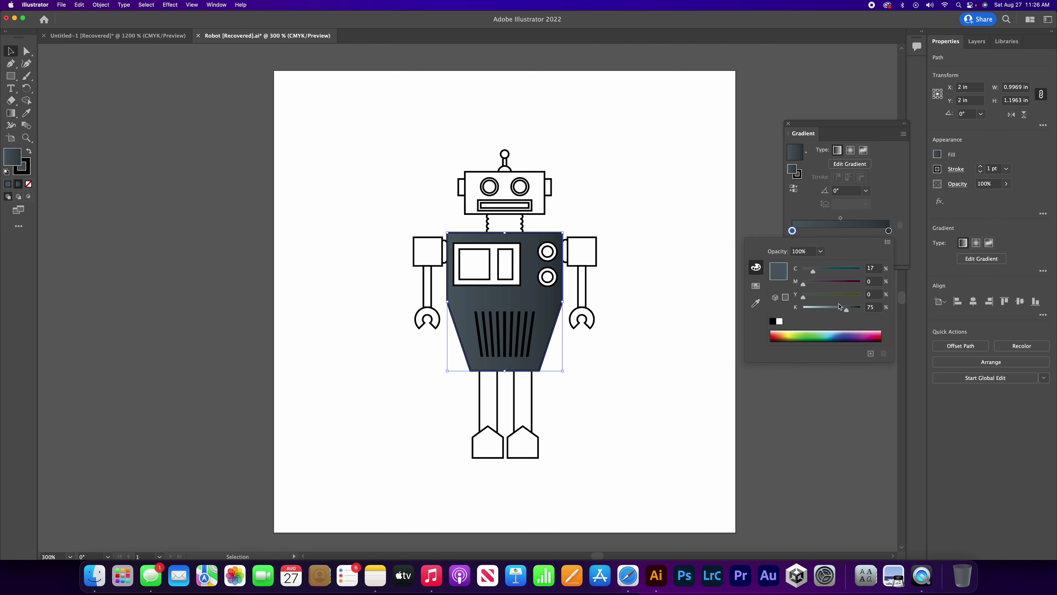
drag(845, 311, 833, 315)
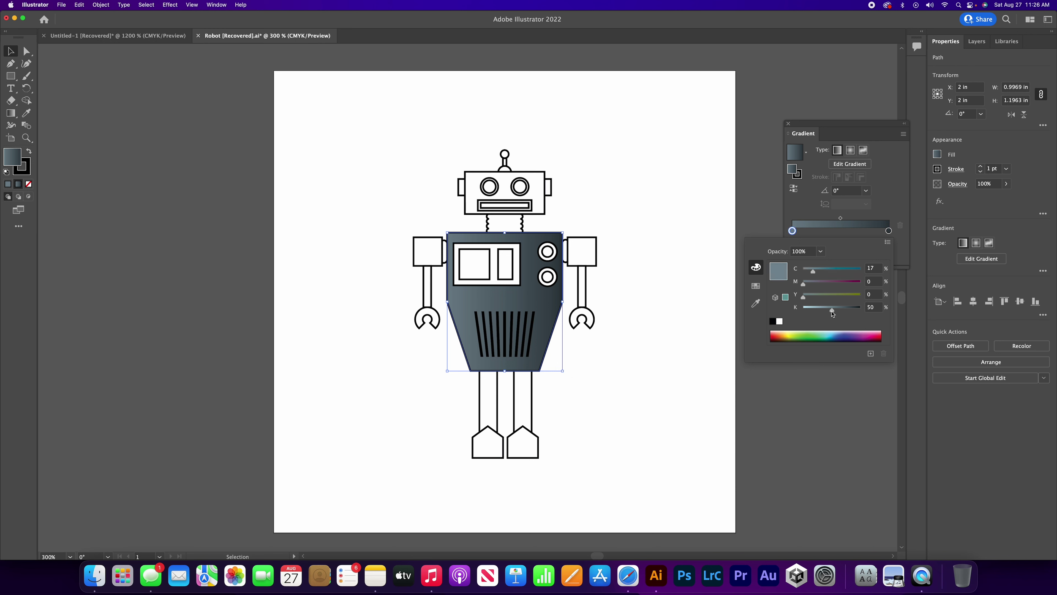
click(898, 184)
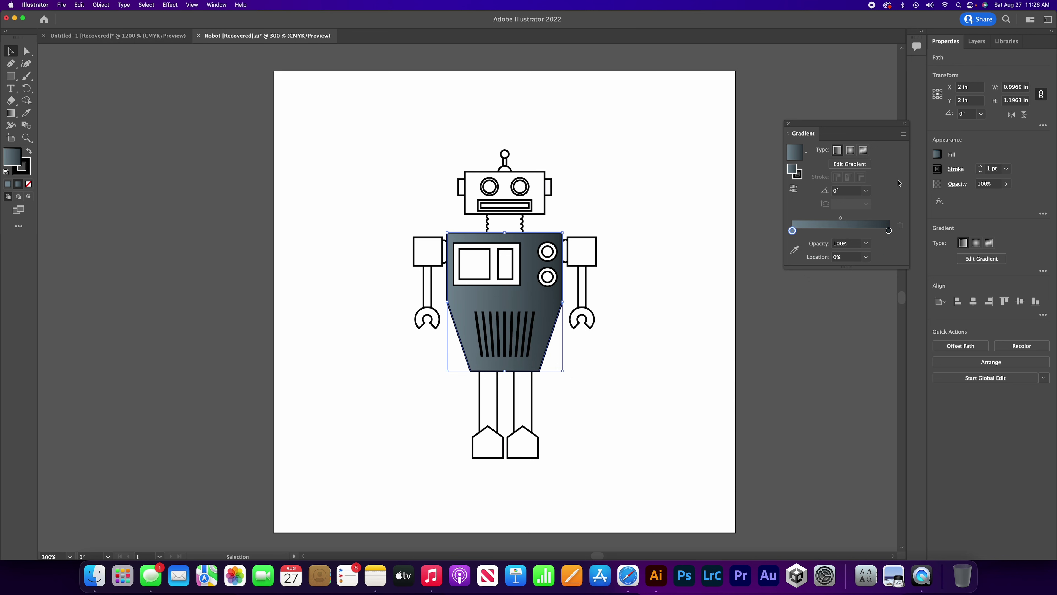
Step: Set the torso's gradient angle to 90° and close the gradient settings
click(869, 191)
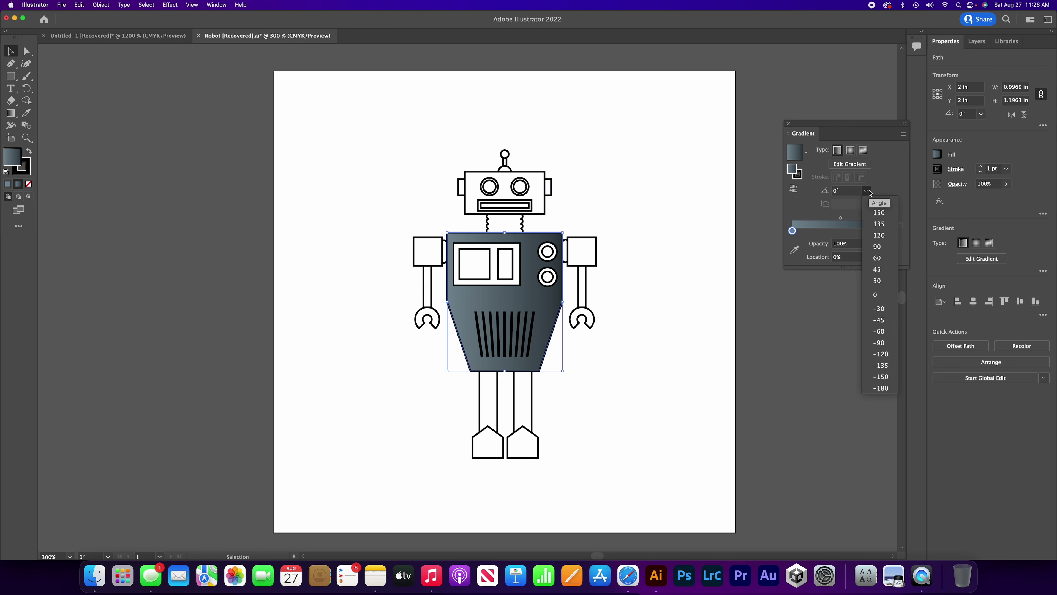
click(878, 247)
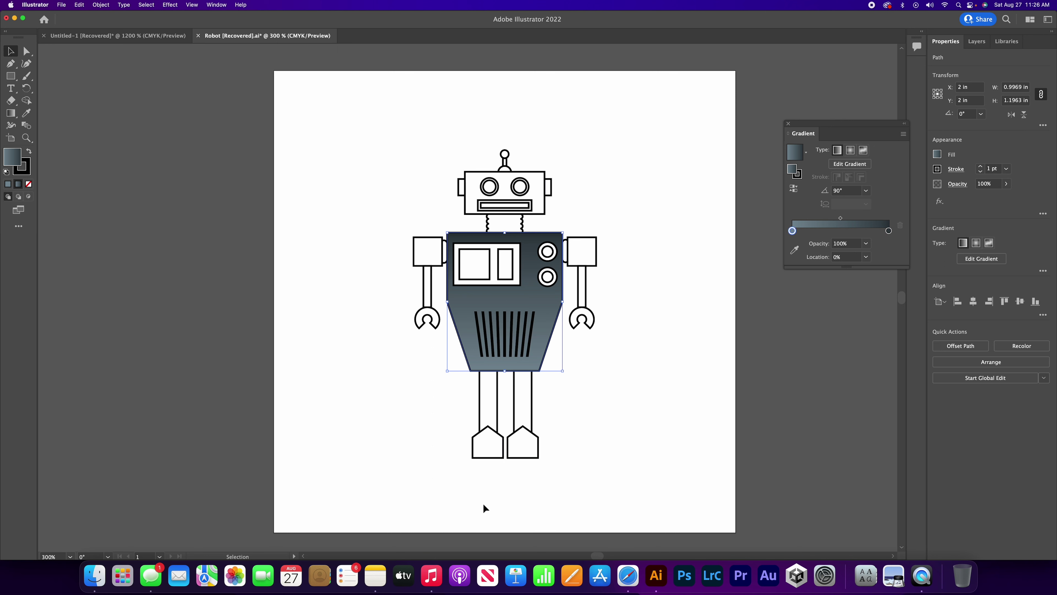
click(385, 243)
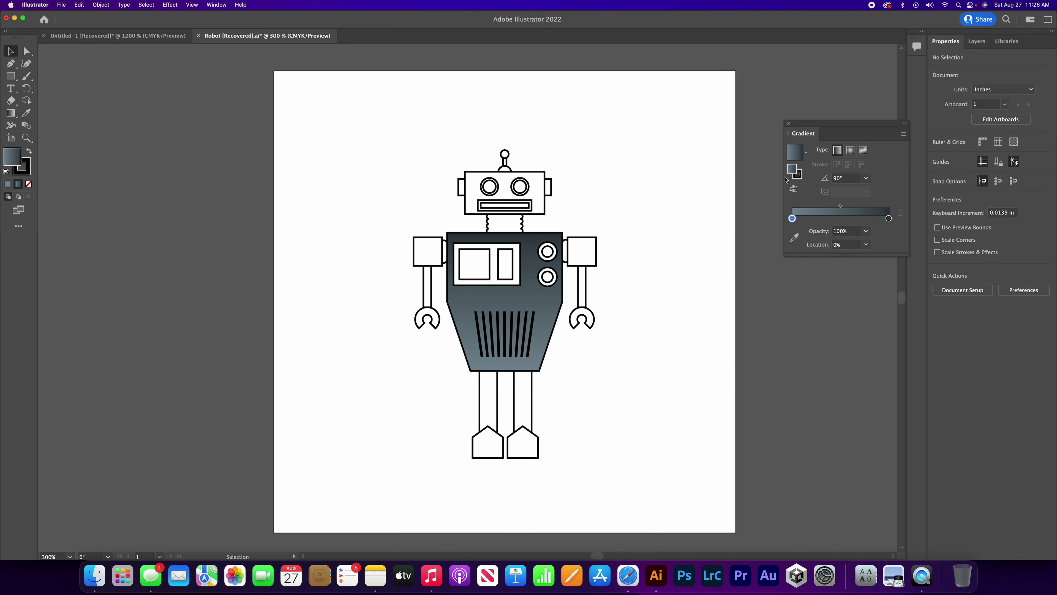
click(788, 123)
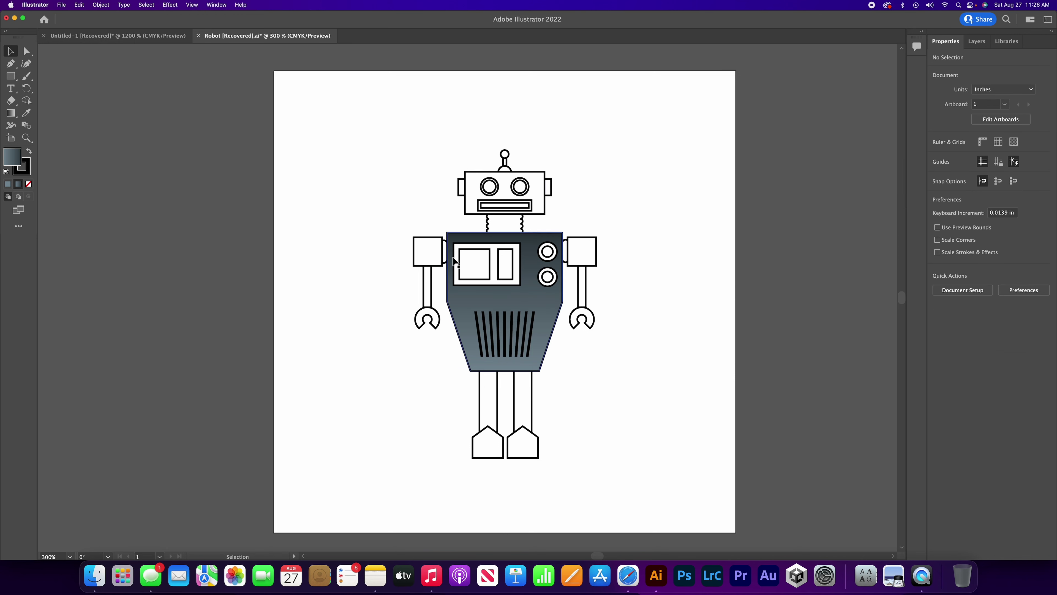
Step: Fill the left square shoulder with the white-to-black gradient swatch
click(427, 244)
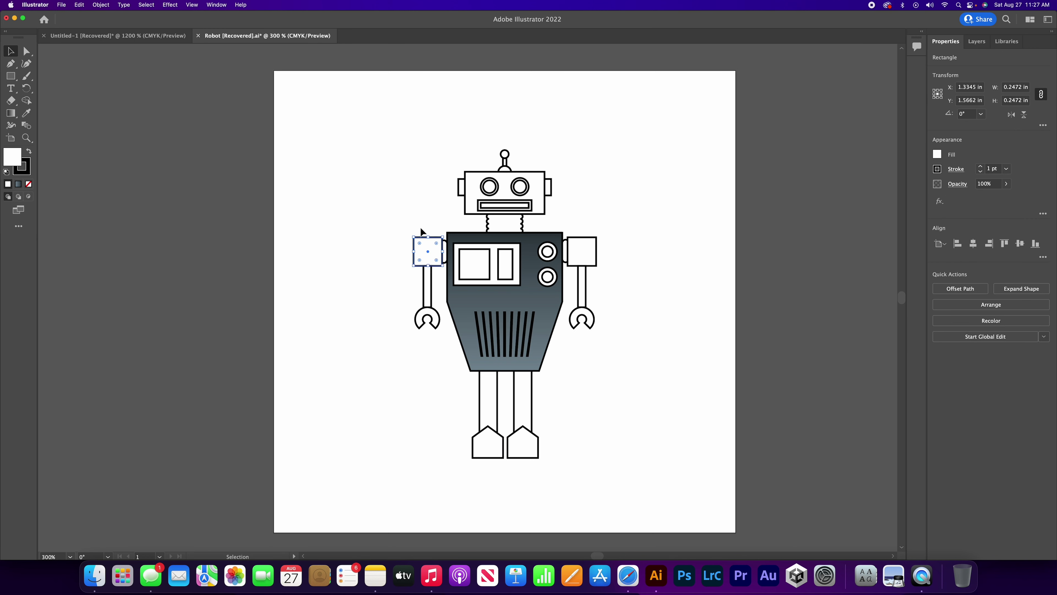
click(937, 154)
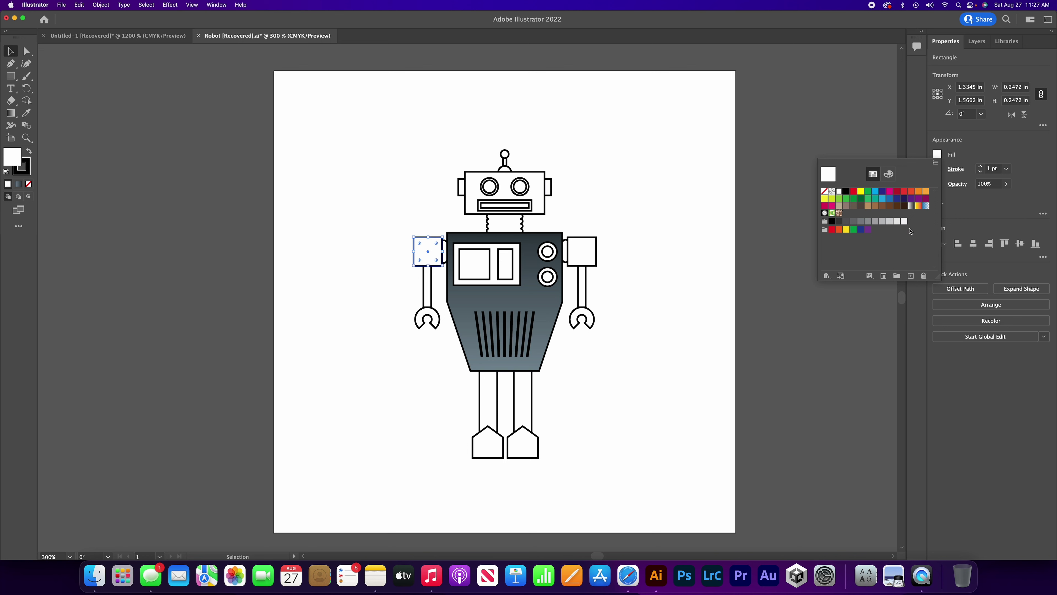
click(912, 206)
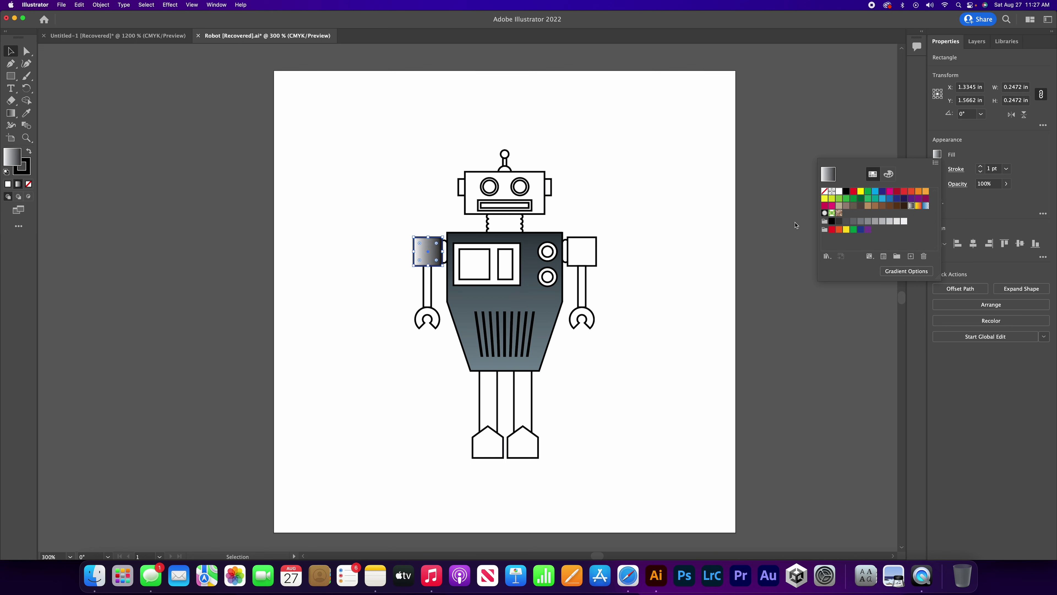
click(965, 218)
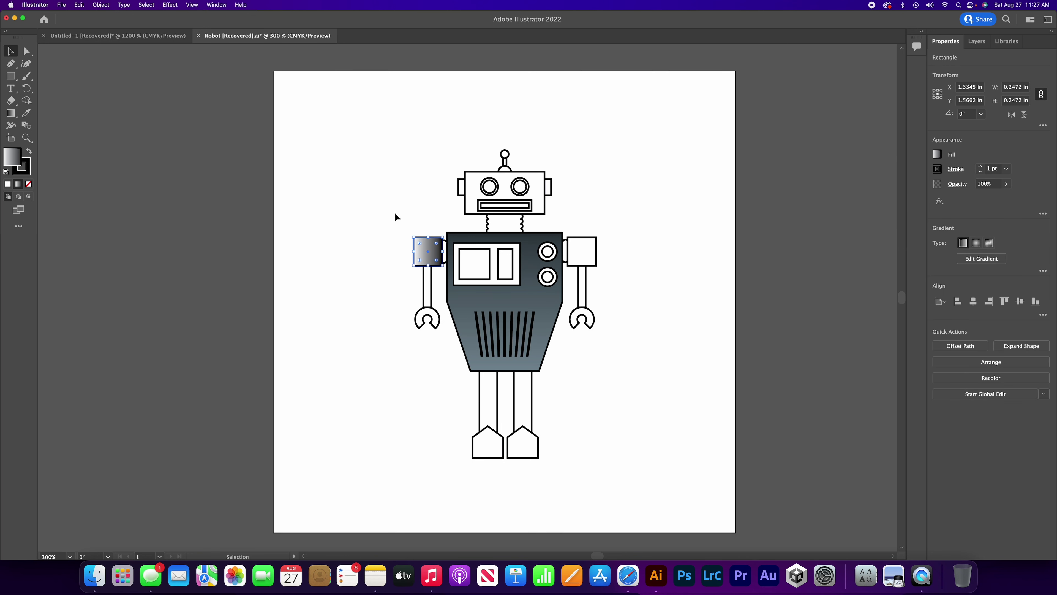
click(403, 225)
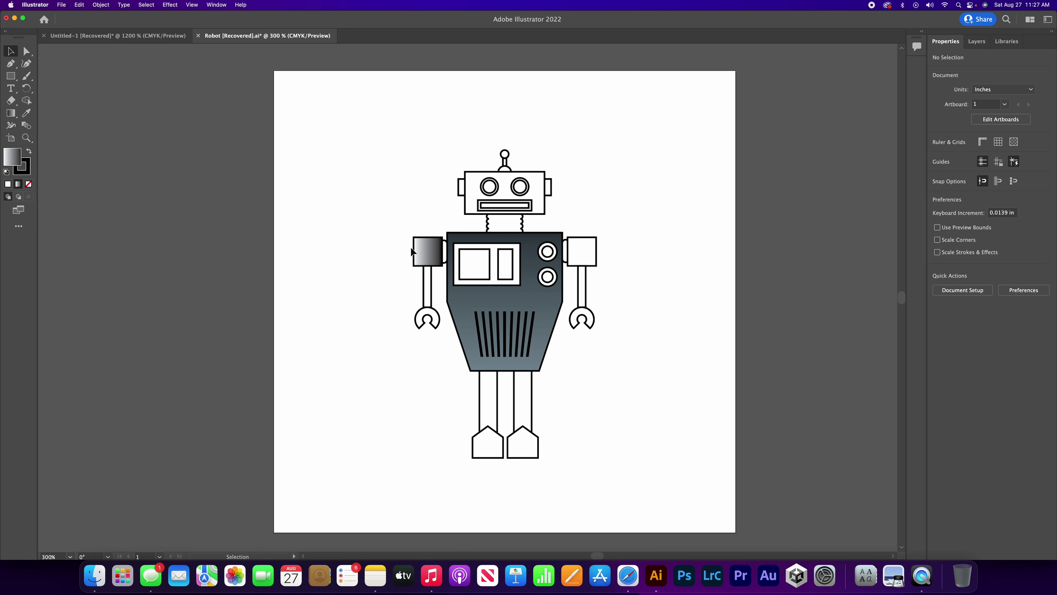
Step: Copy the torso's blue-grey gradient onto the left square shoulder with the Eyedropper
click(424, 251)
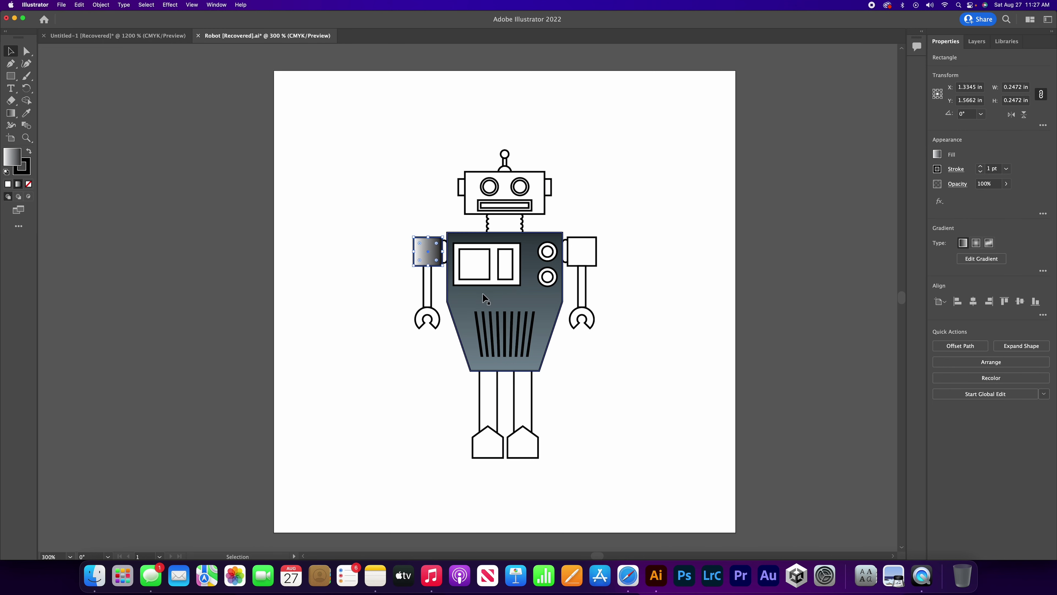
click(28, 113)
click(474, 298)
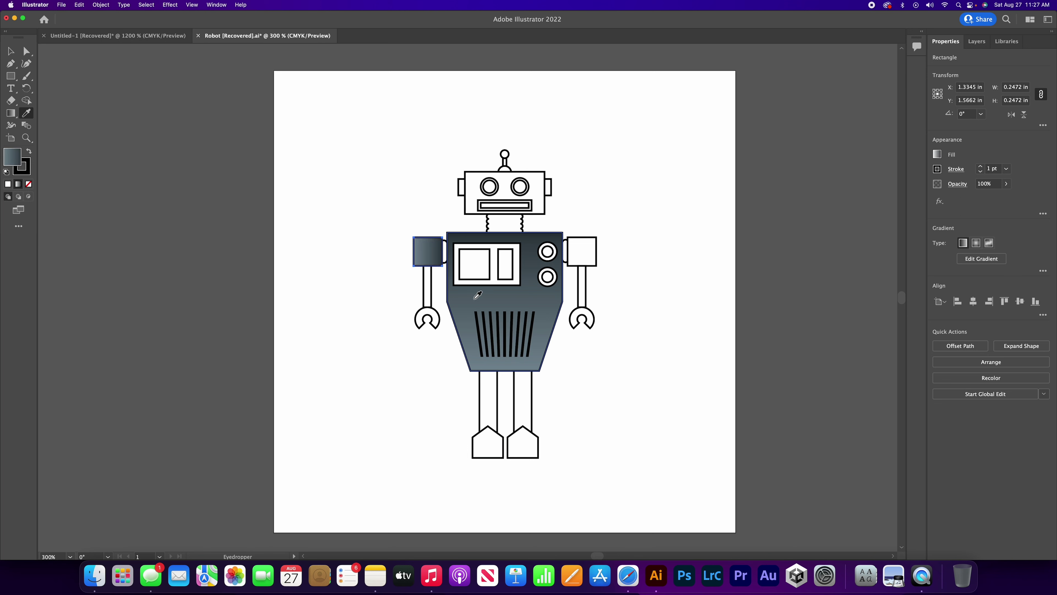
click(10, 52)
click(372, 284)
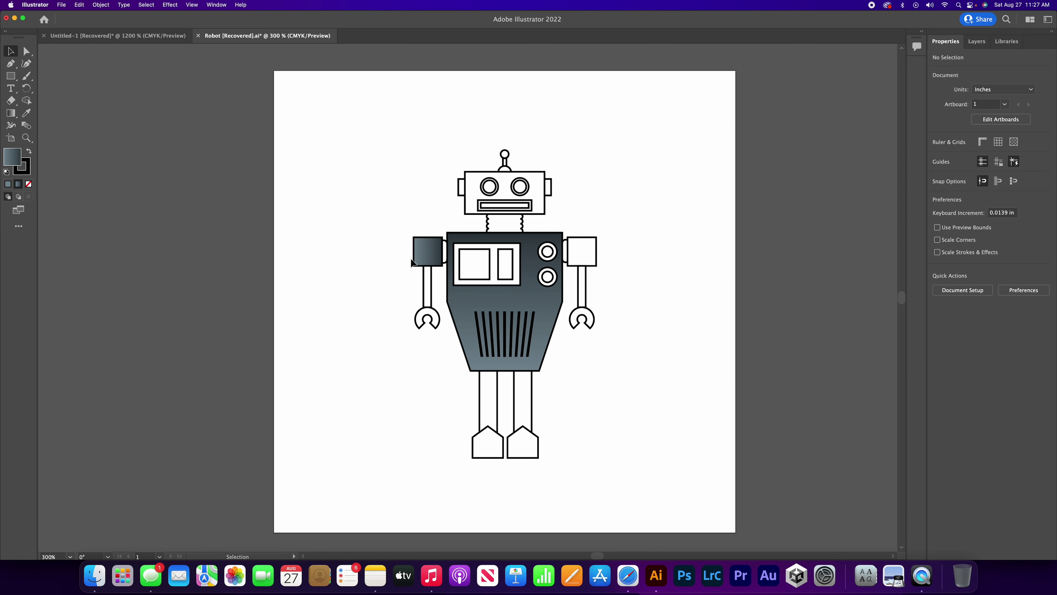
Step: Set the left square shoulder's gradient angle to 90°, close the gradient settings and deselect the shape
click(433, 256)
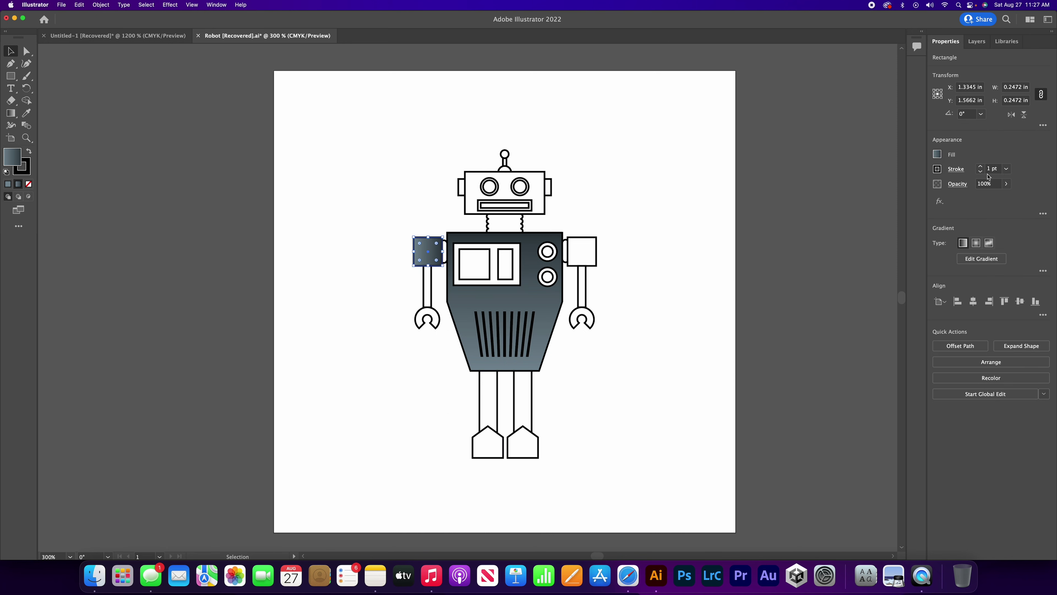
click(941, 155)
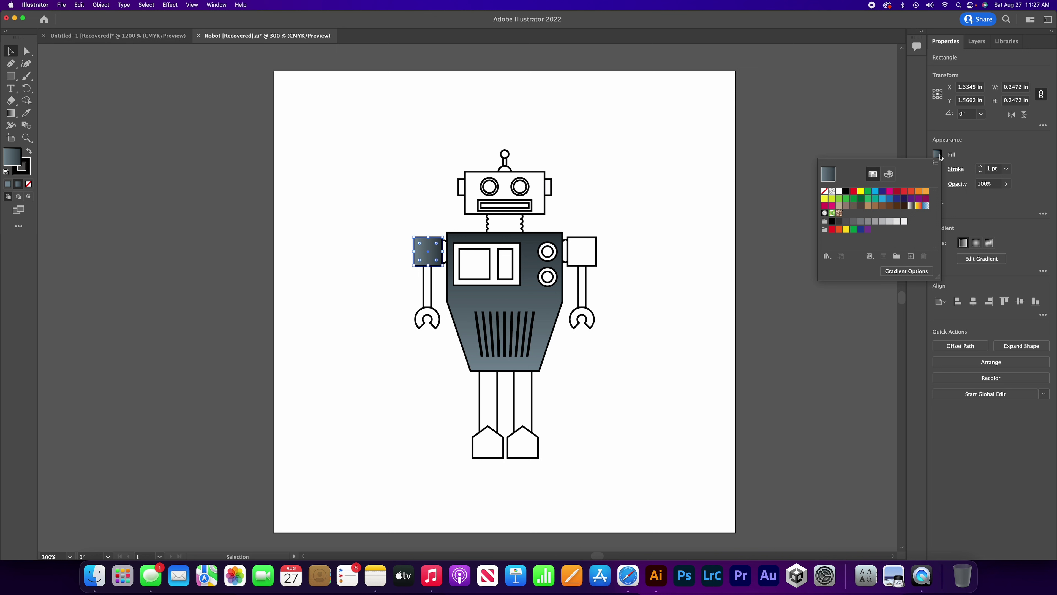
click(911, 271)
click(901, 155)
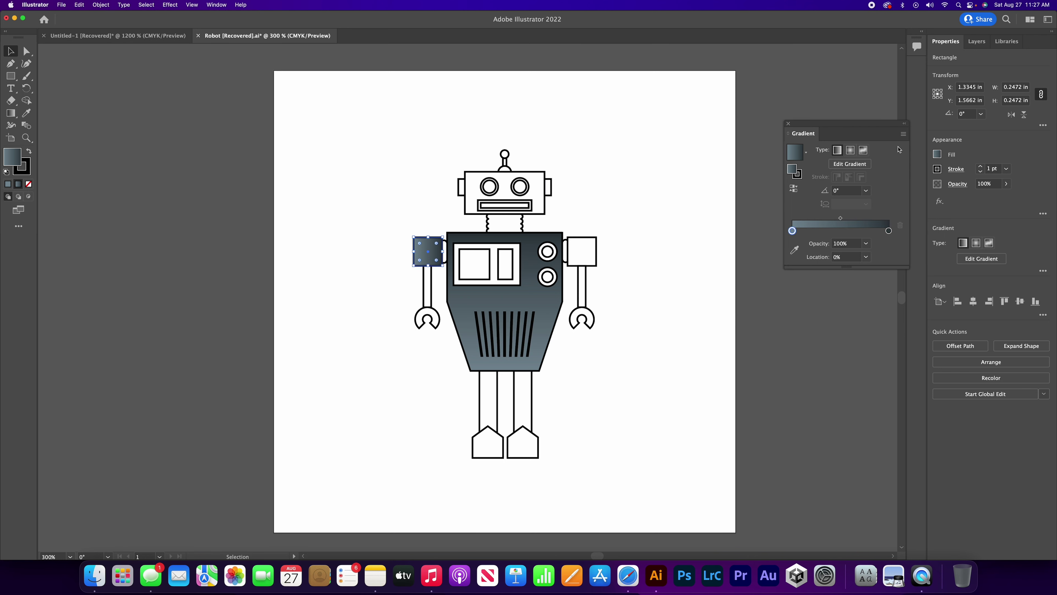
click(865, 191)
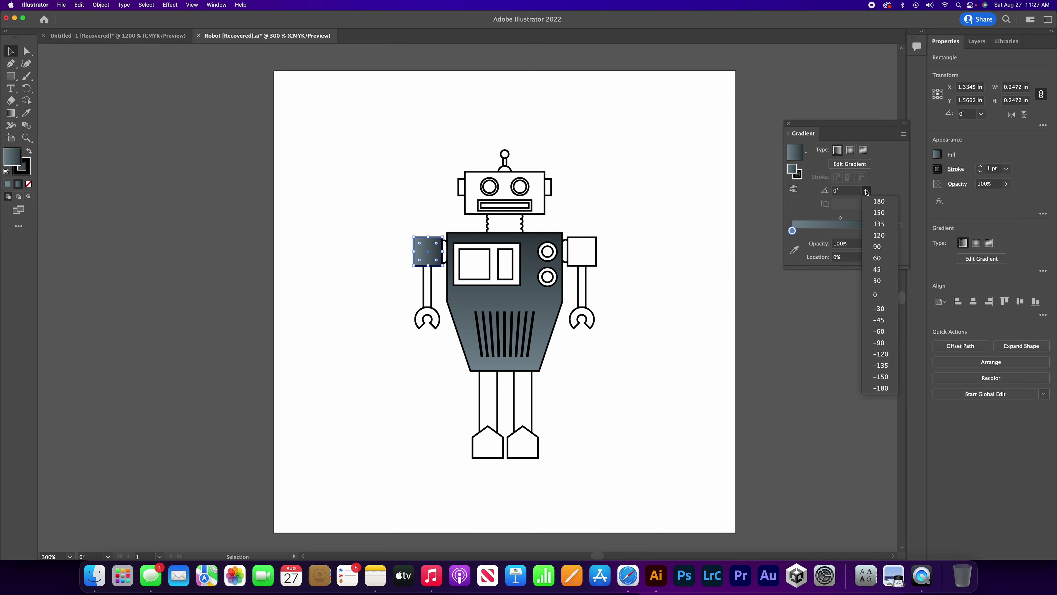
click(878, 247)
click(788, 123)
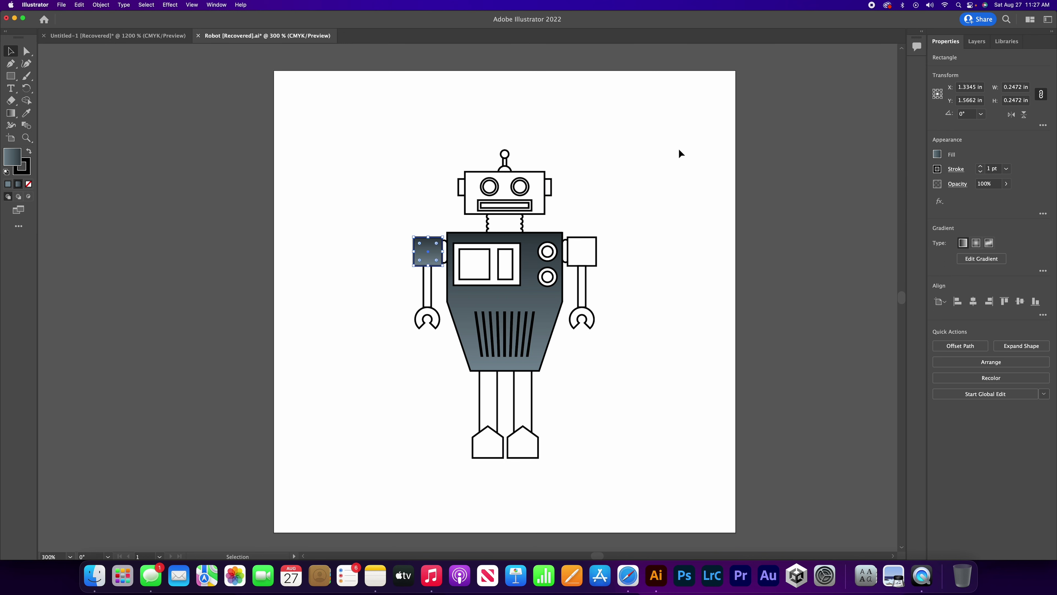
click(678, 148)
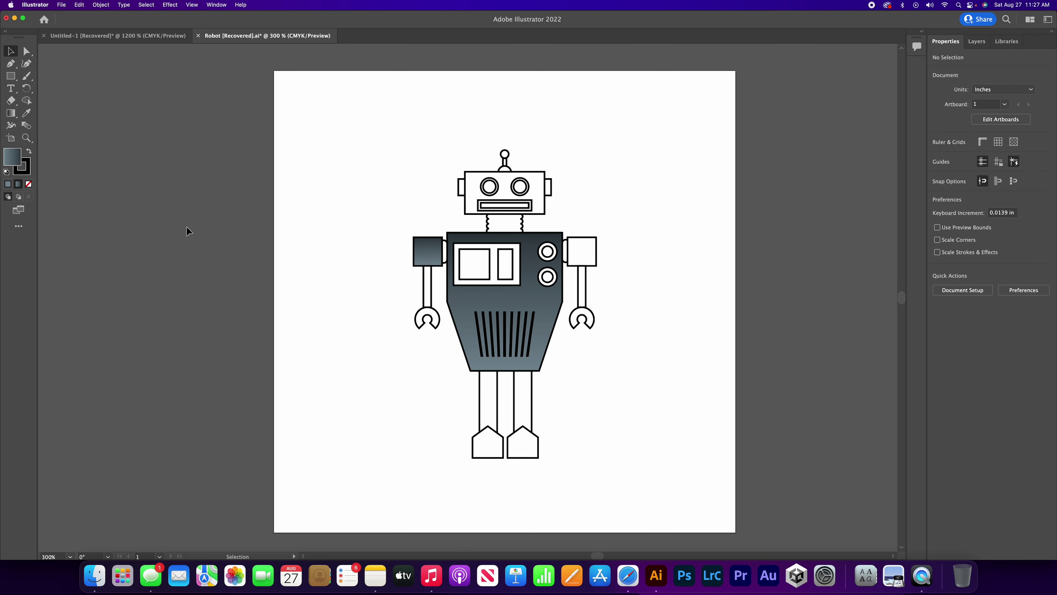
Step: Copy the left shoulder's gradient onto the robot's head rectangle with the Eyedropper
click(541, 185)
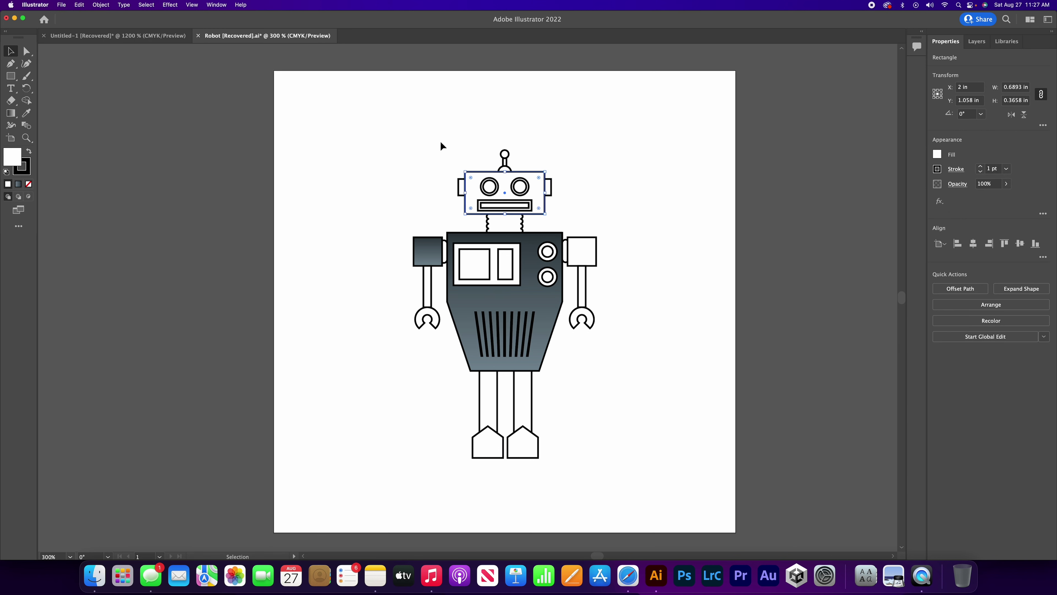
click(27, 112)
click(433, 251)
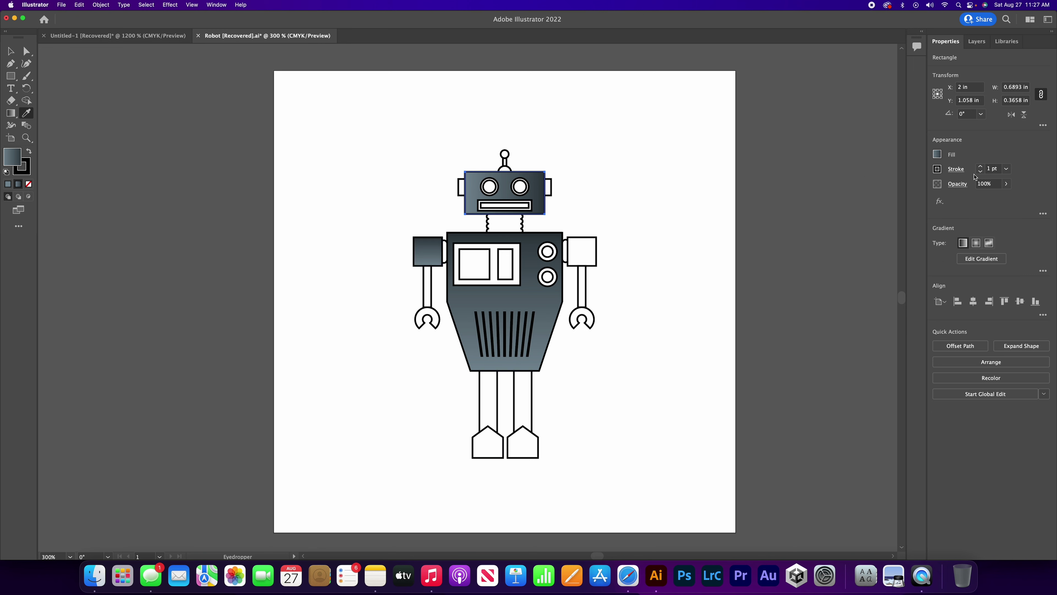
Step: Rotate the head's gradient so its dark end is towards the top, and close the gradient settings
click(937, 154)
click(902, 271)
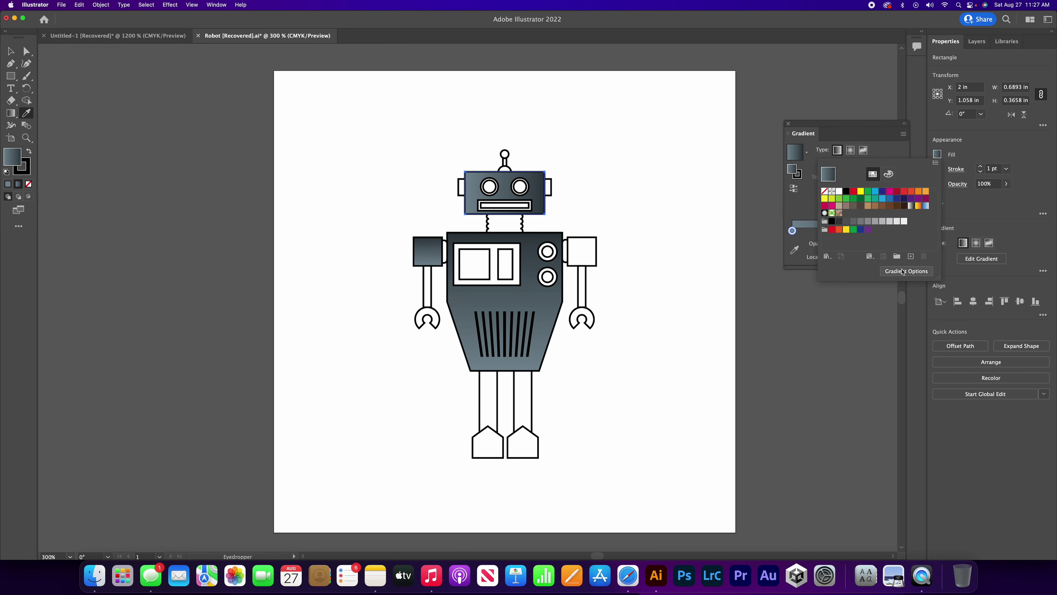
click(866, 190)
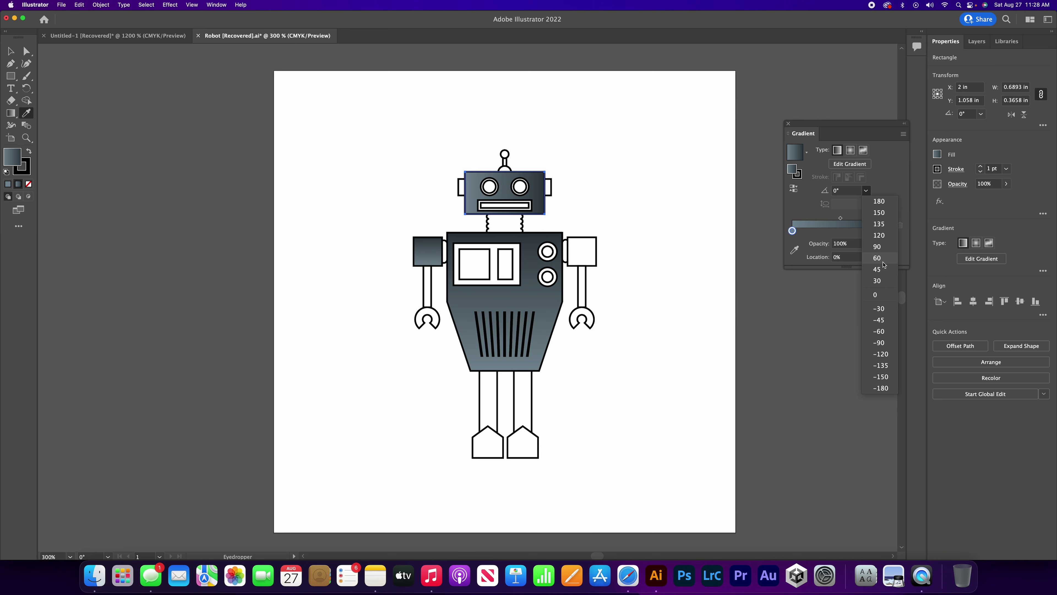
click(883, 261)
click(787, 123)
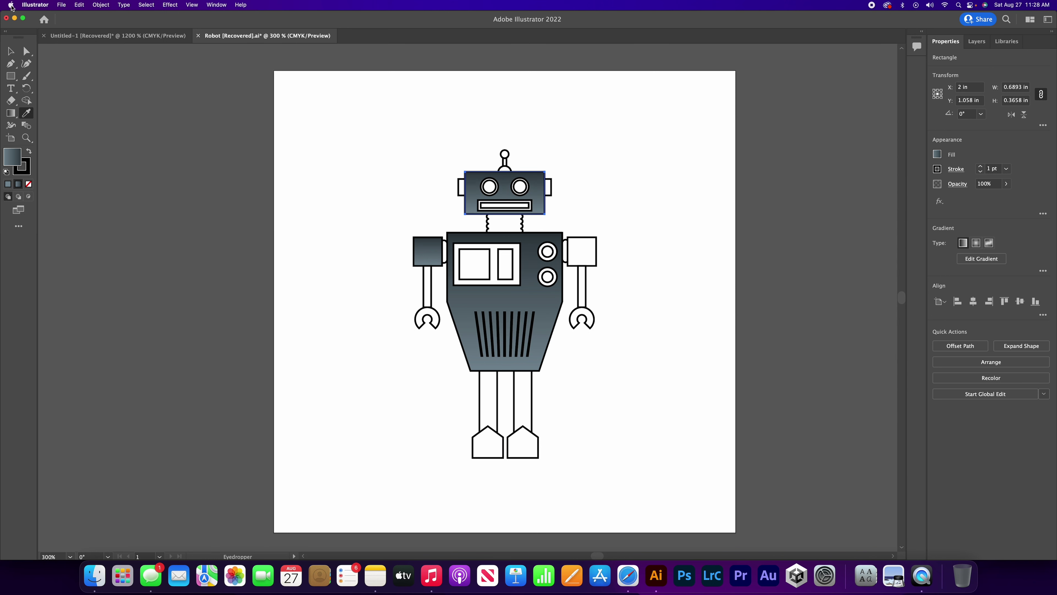
Step: Copy the head's blue-grey gradient onto the right square shoulder with the Eyedropper
click(11, 51)
click(194, 173)
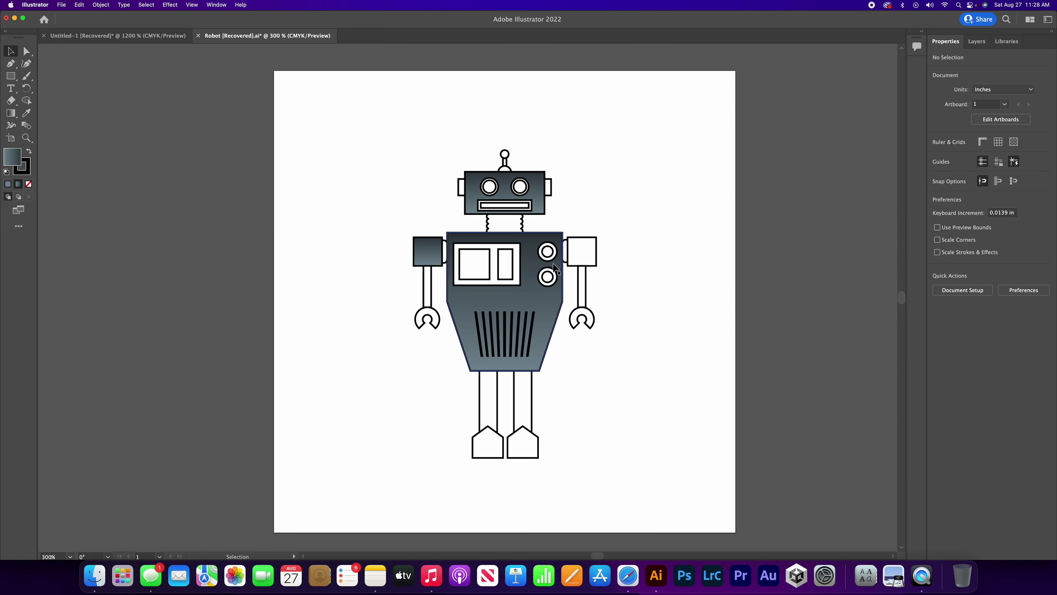
click(582, 250)
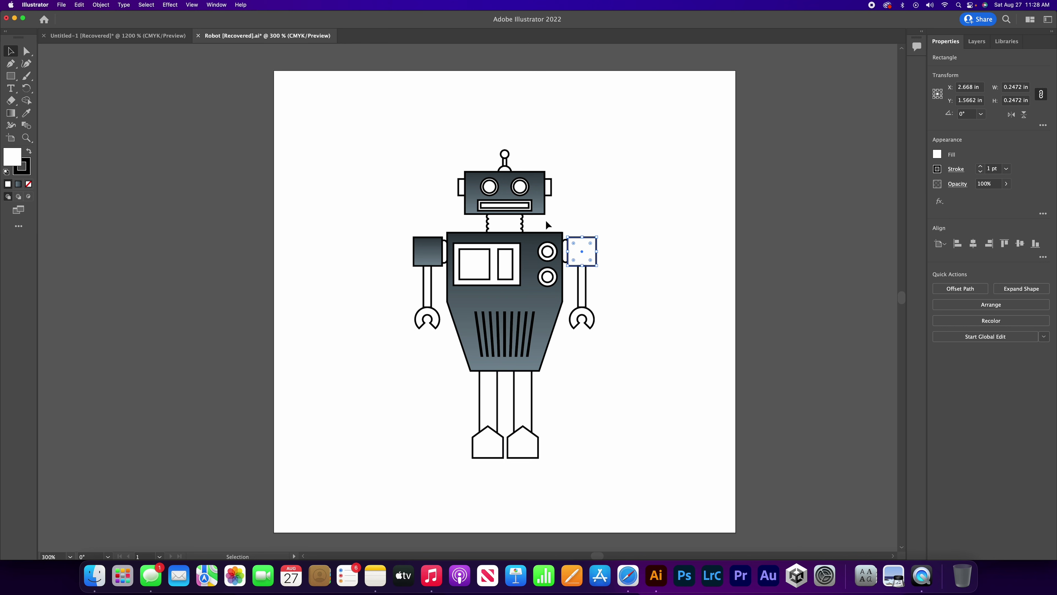
key(i)
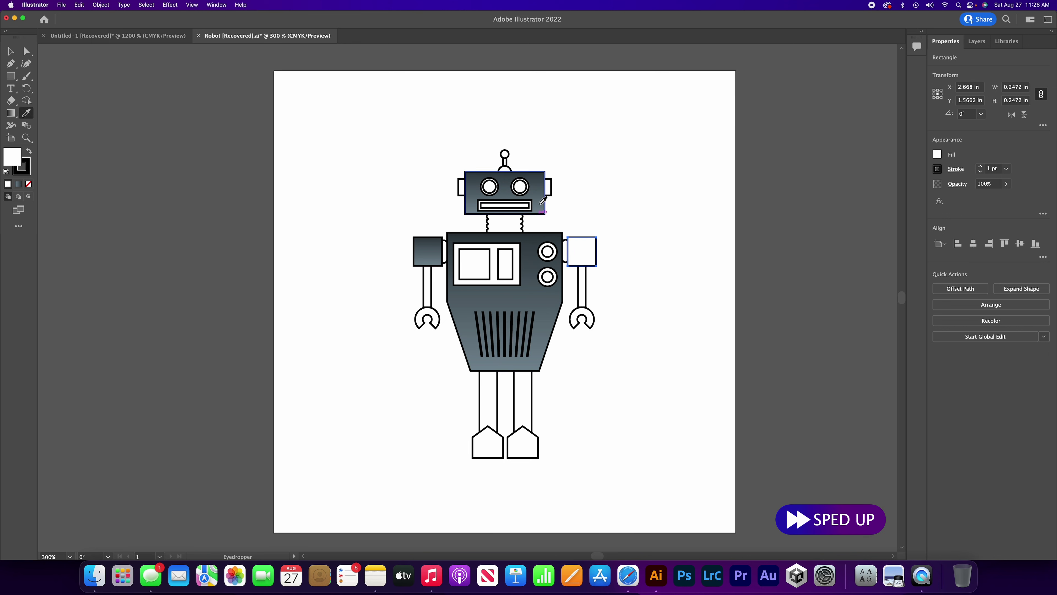
click(541, 203)
Step: Rotate the right shoulder's gradient so it runs from dark at the top to light at the bottom, and deselect it
click(937, 153)
click(906, 271)
click(868, 189)
click(876, 255)
click(849, 163)
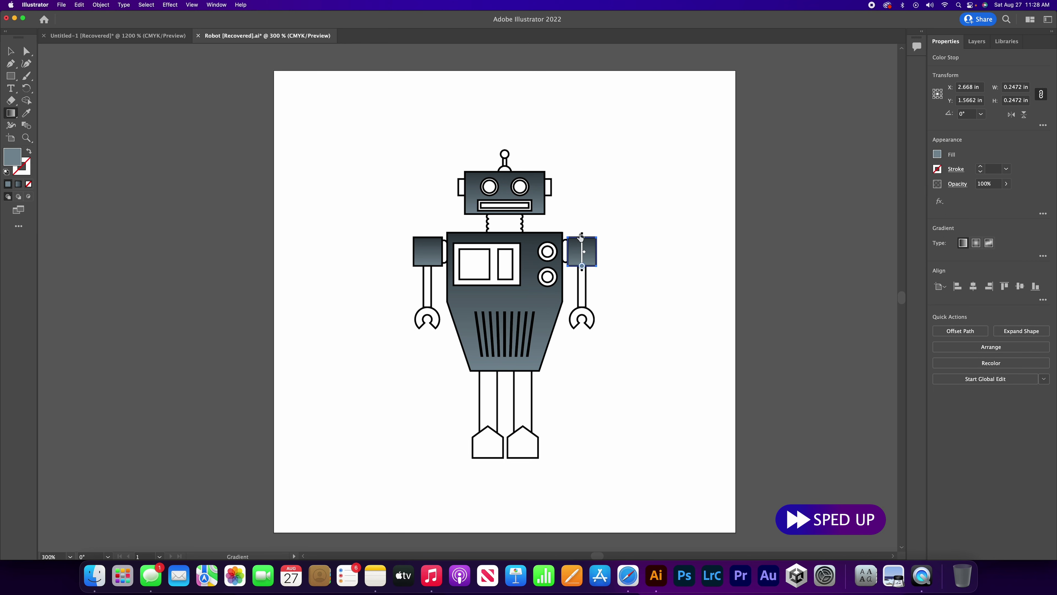
click(11, 51)
click(614, 297)
Step: Copy the head's gradient onto both ear rectangles with the Eyedropper
click(548, 187)
shift+click(461, 186)
key(i)
click(539, 202)
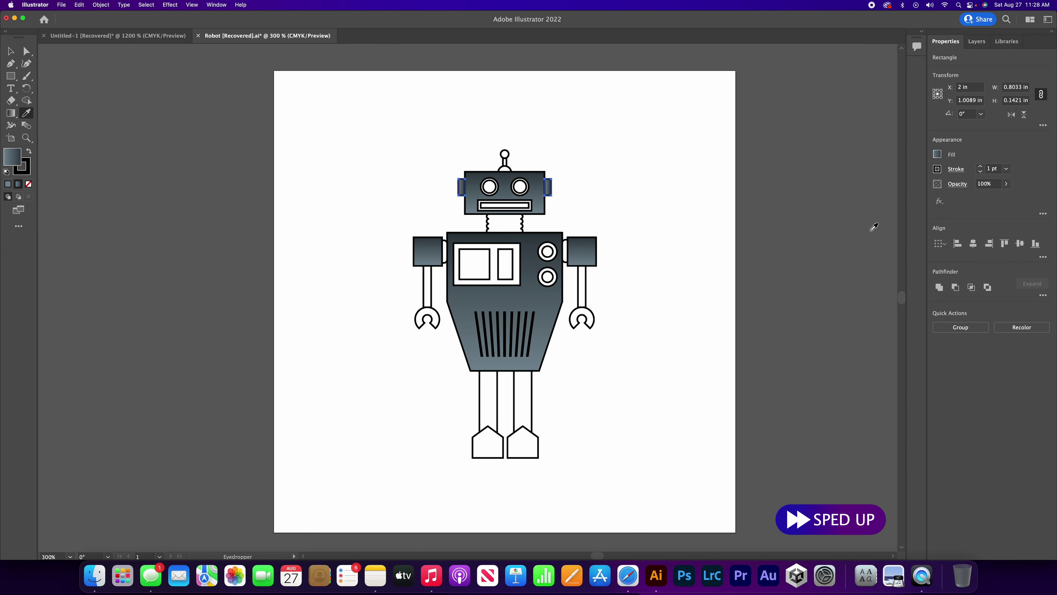
Step: Rotate the ears' gradient so its dark end is at the top, and deselect both ears
click(936, 154)
click(905, 271)
click(866, 178)
click(850, 243)
key(v)
click(615, 273)
Step: Copy the torso's gradient onto both arm rectangles and rotate it so the dark end is at the top
click(582, 286)
shift+click(426, 286)
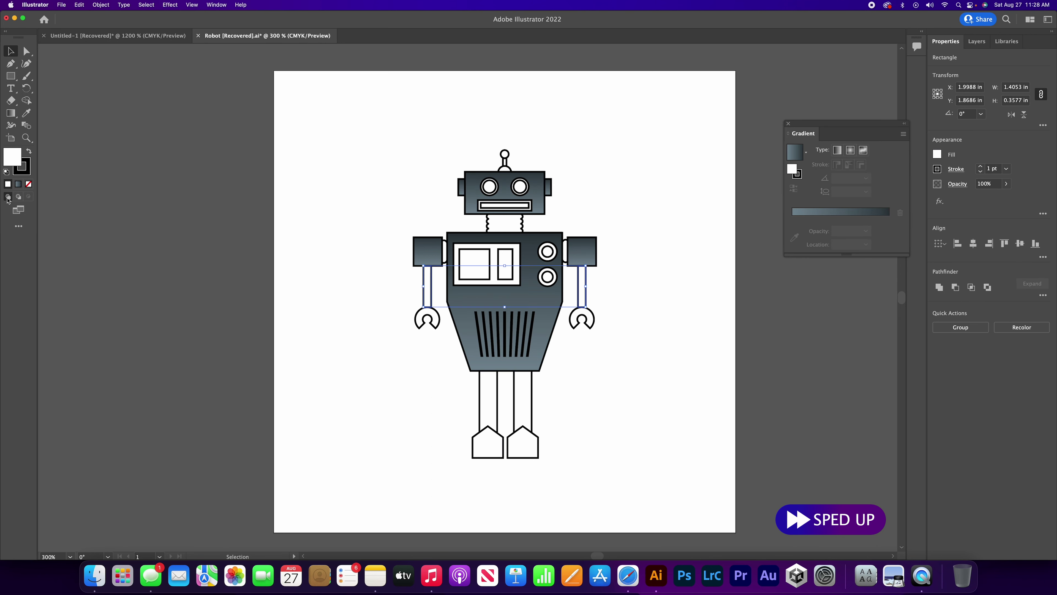
click(26, 113)
click(468, 297)
click(865, 178)
click(874, 235)
Step: Copy the torso's gradient onto both leg rectangles with the Eyedropper, close the gradient settings and deselect the legs
click(11, 51)
click(528, 400)
shift+click(488, 399)
click(26, 113)
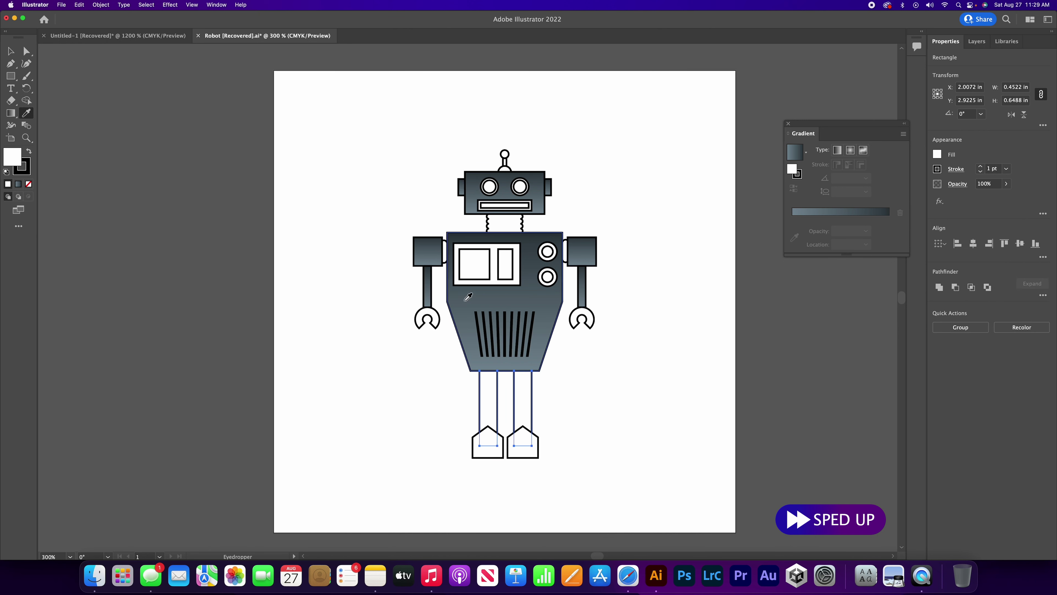
click(468, 296)
click(788, 124)
key(v)
click(196, 211)
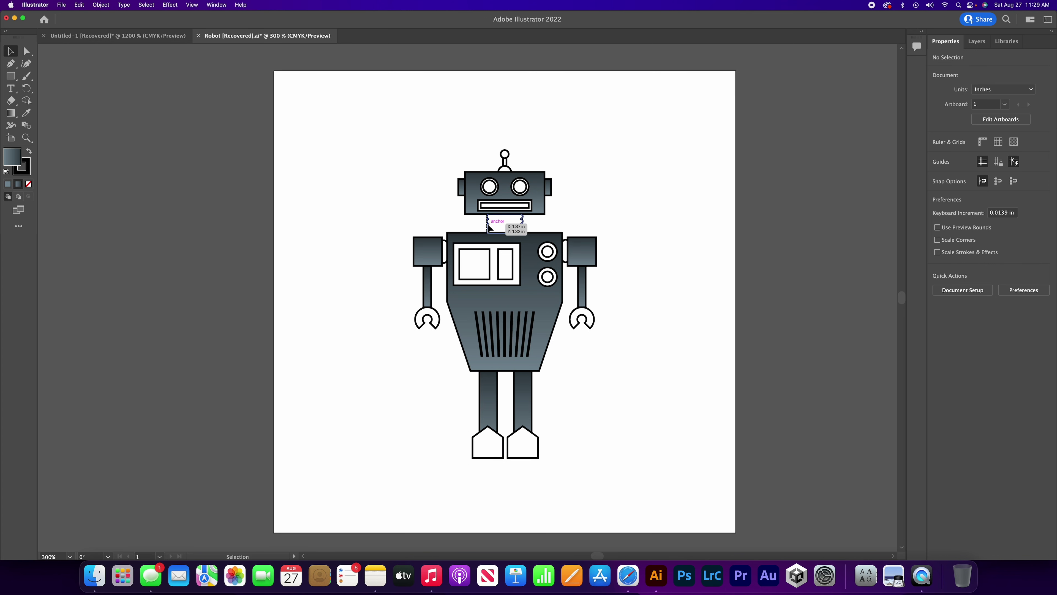
Step: Fill the robot's neck with the White, Black linear gradient and open its gradient options
click(488, 227)
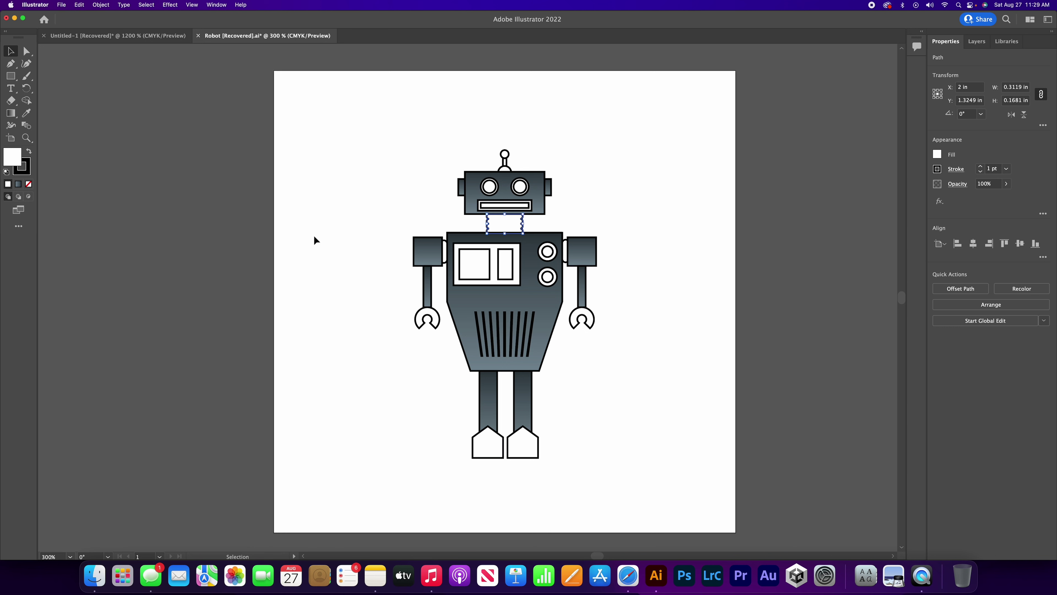
scroll(537, 266, up, 1)
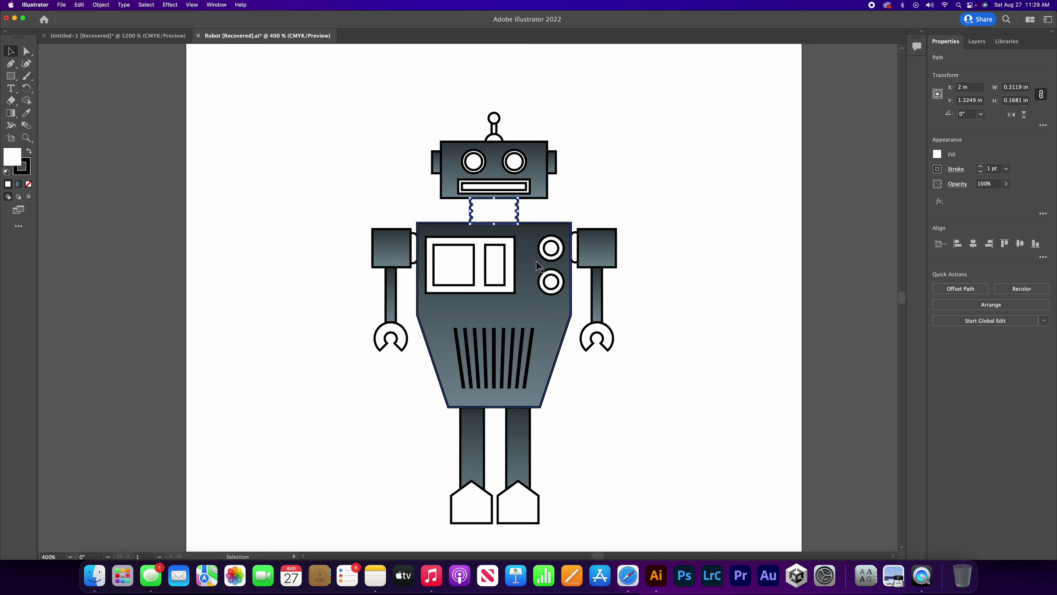
key(space)
drag(656, 152, 661, 169)
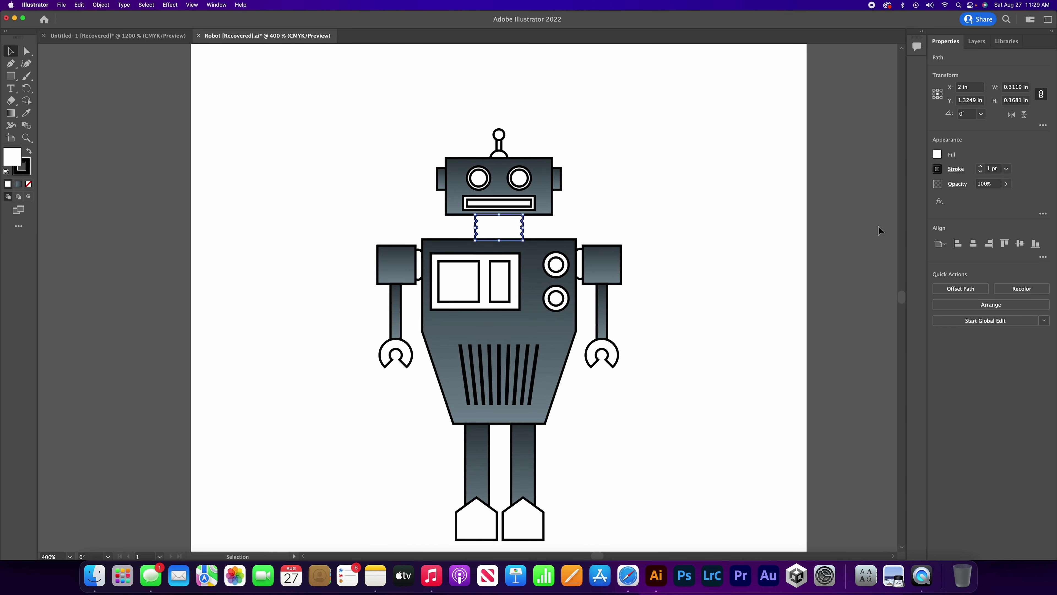
click(936, 155)
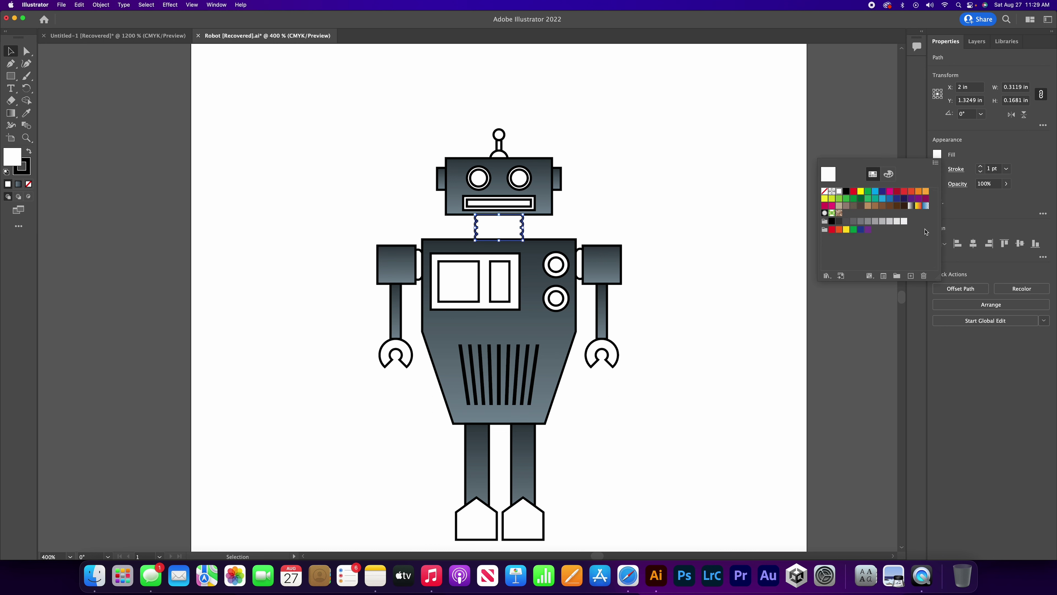
click(911, 207)
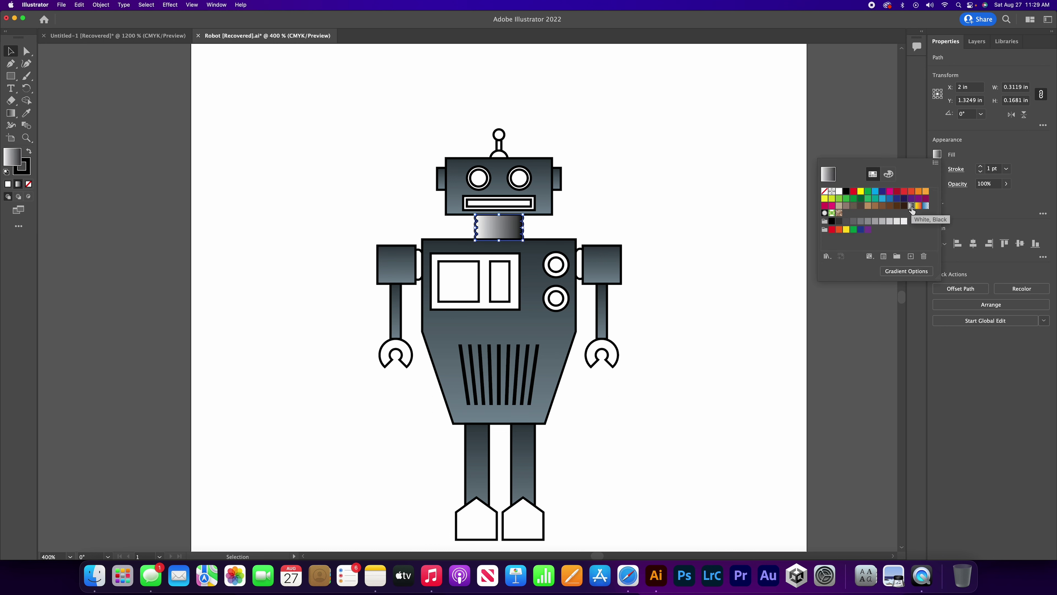
click(906, 271)
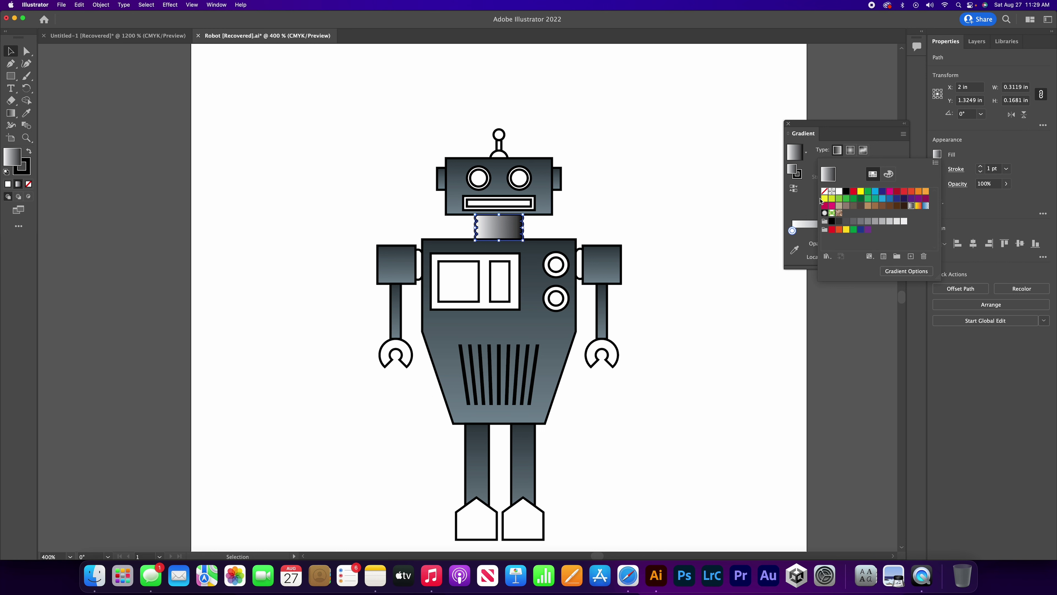
click(887, 155)
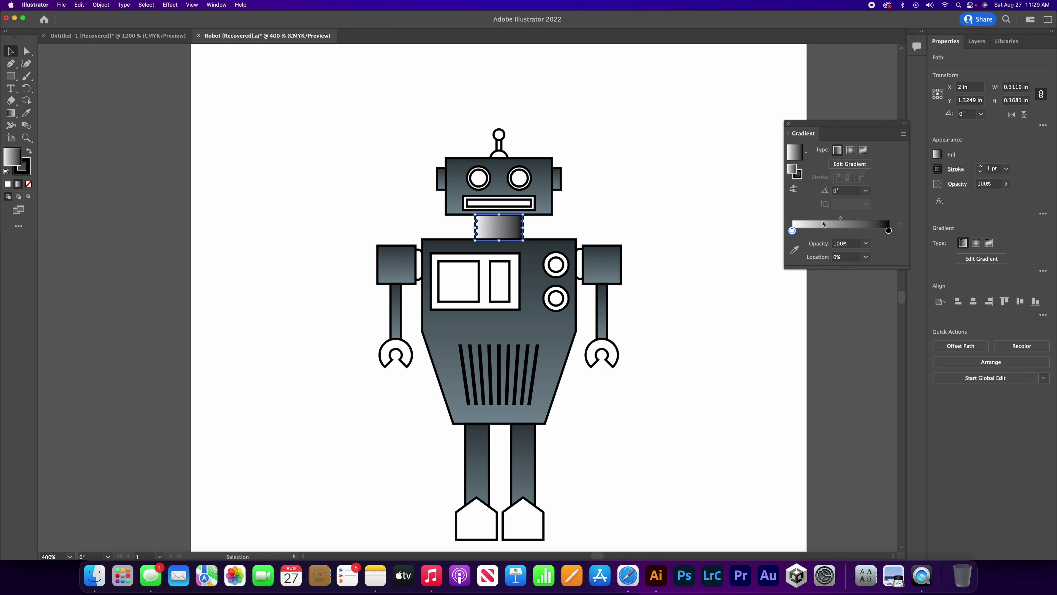
Step: Recolour the neck gradient's white stop to CMYK Cyan and its black stop to dark blue
double_click(792, 231)
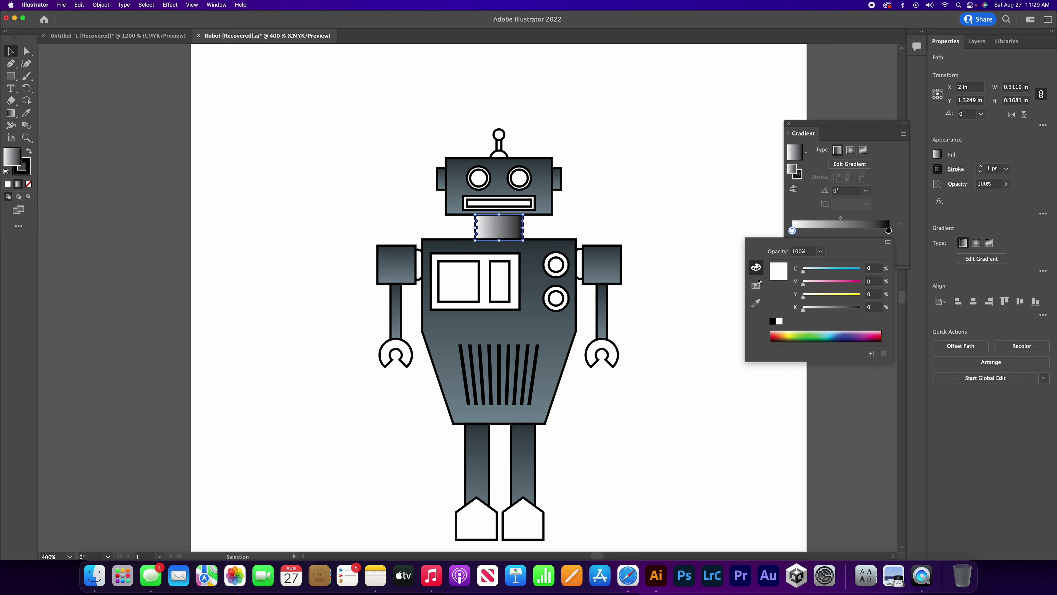
click(756, 286)
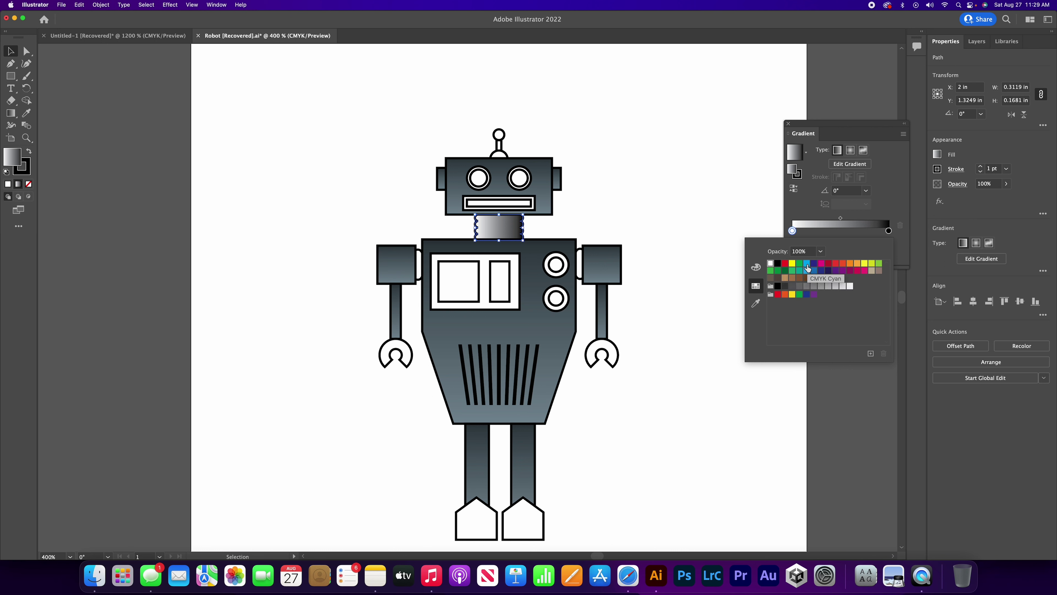
click(808, 269)
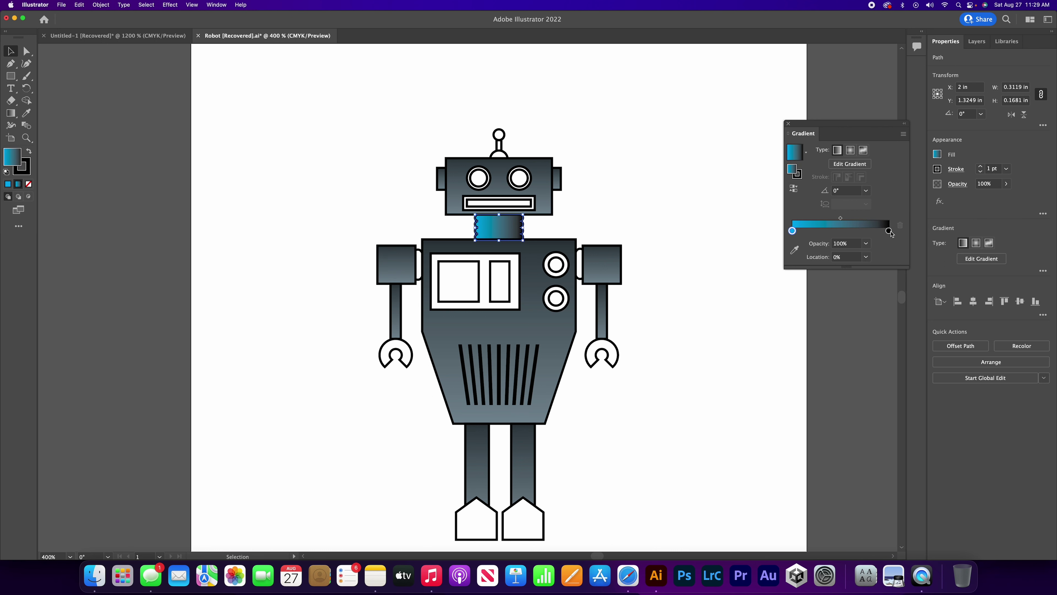
double_click(888, 231)
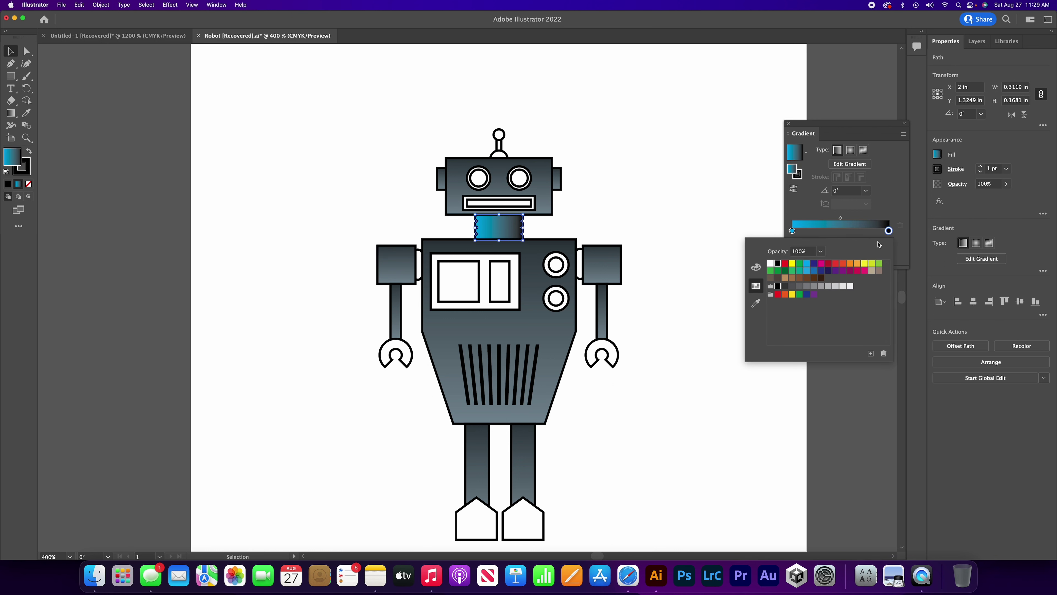
click(814, 263)
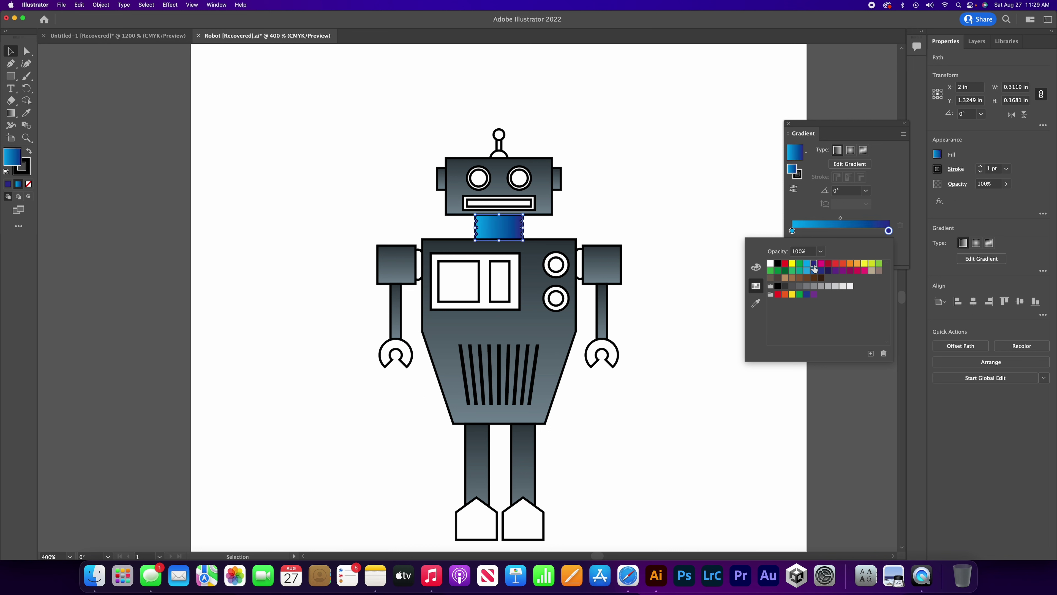
Step: Set the neck's gradient angle to 90°, deselect the neck and close the gradient settings
click(866, 191)
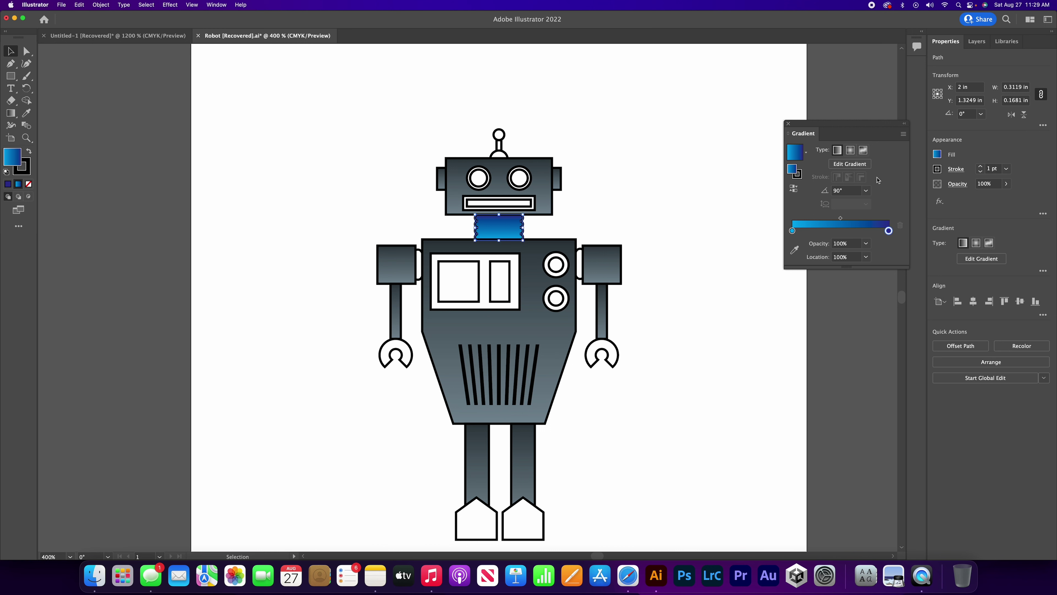
click(668, 247)
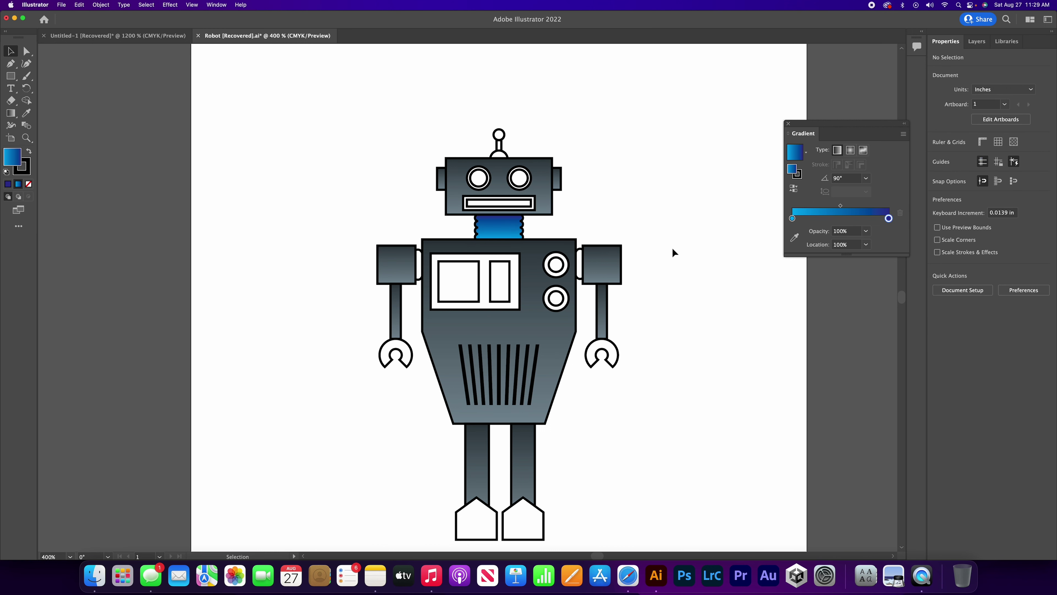
click(788, 124)
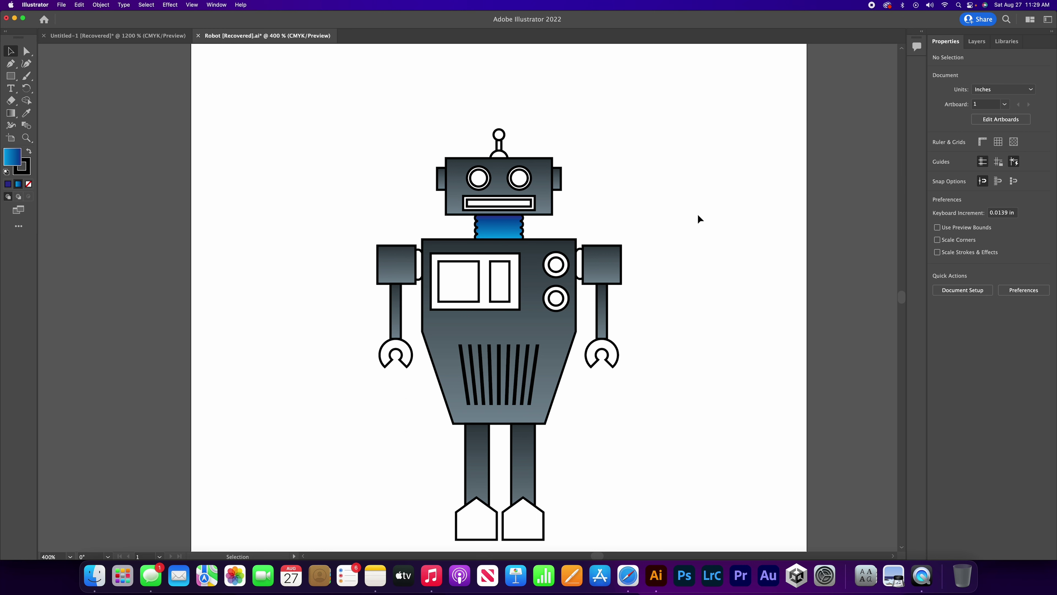
click(581, 265)
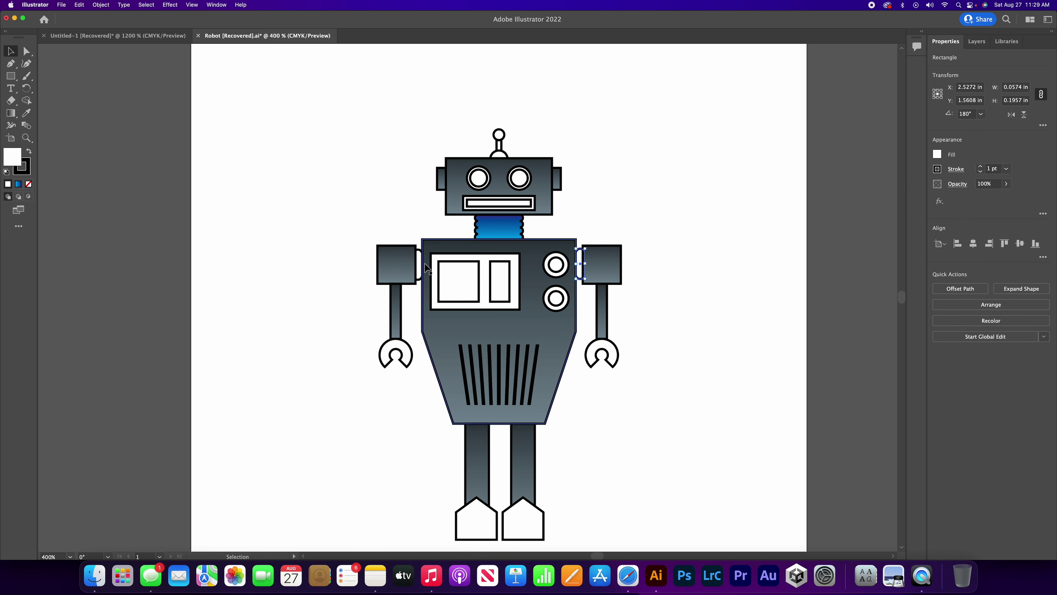
shift+click(415, 253)
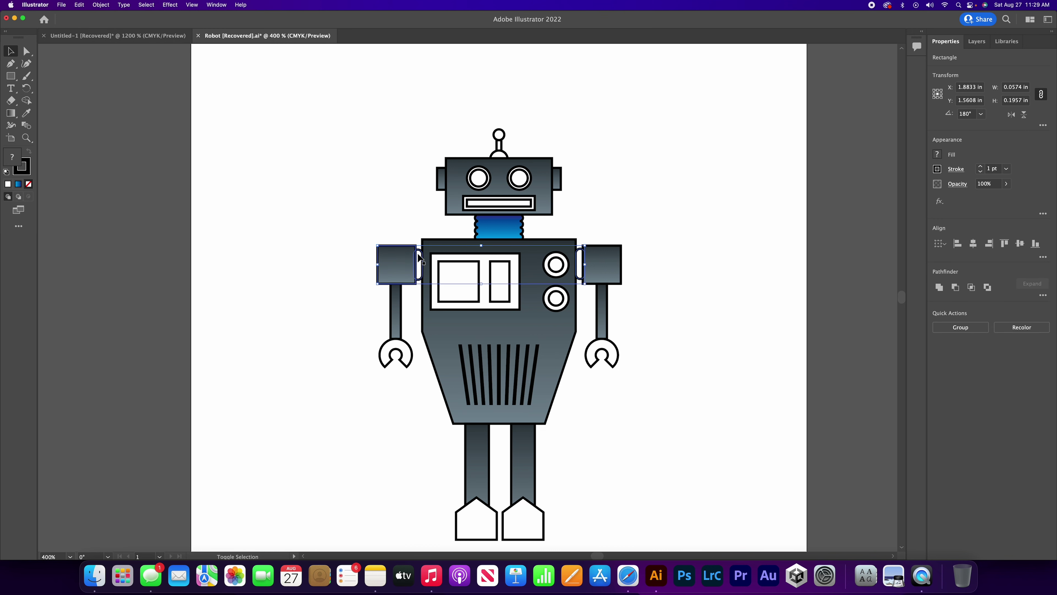
key(super+shift+a)
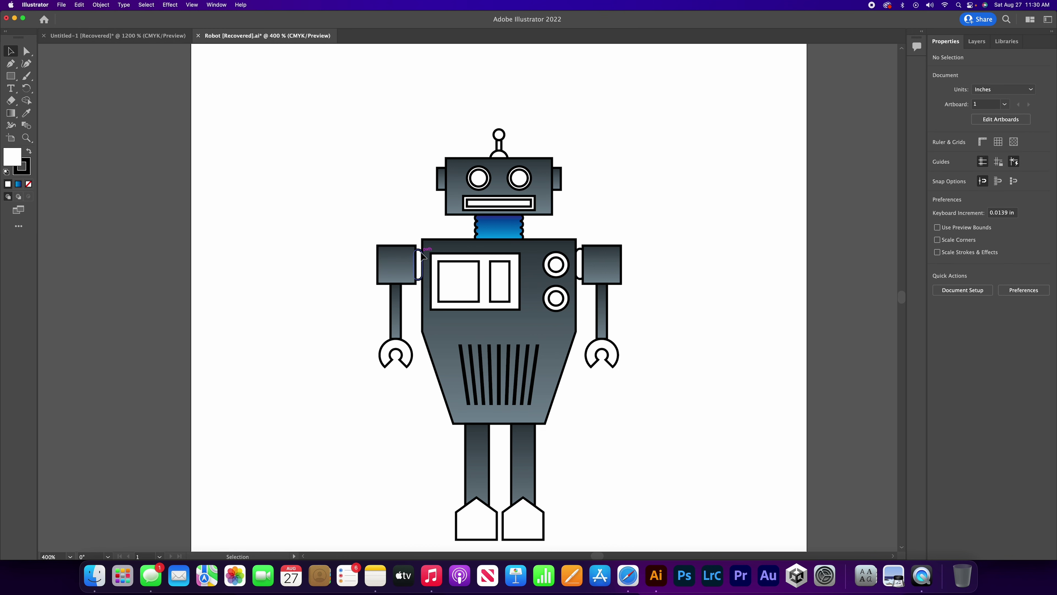
Step: Copy the neck's blue gradient onto both connectors between the torso and the shoulders with the Eyedropper
click(421, 255)
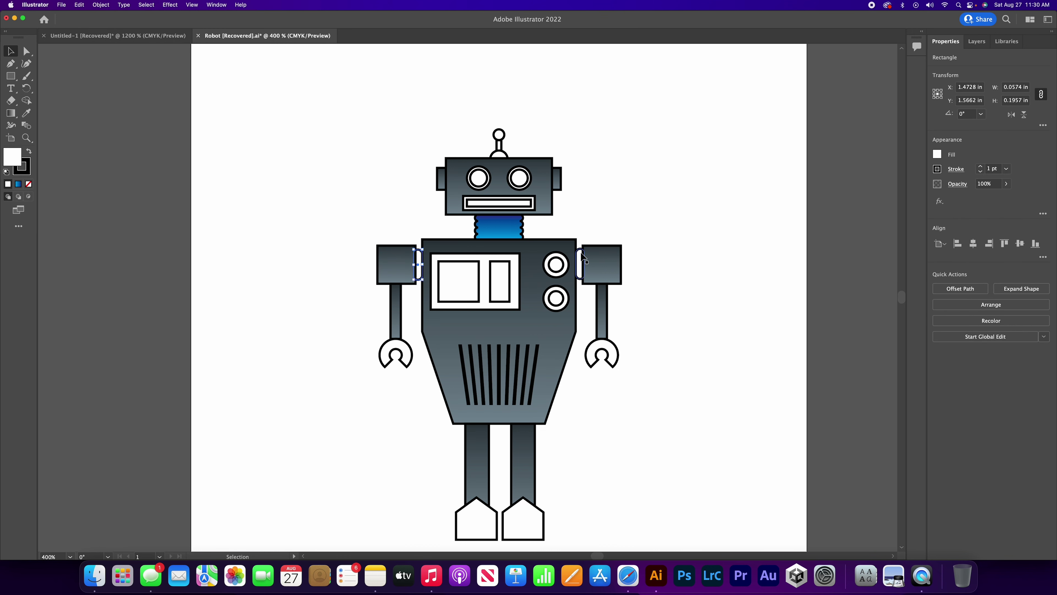
shift+click(583, 257)
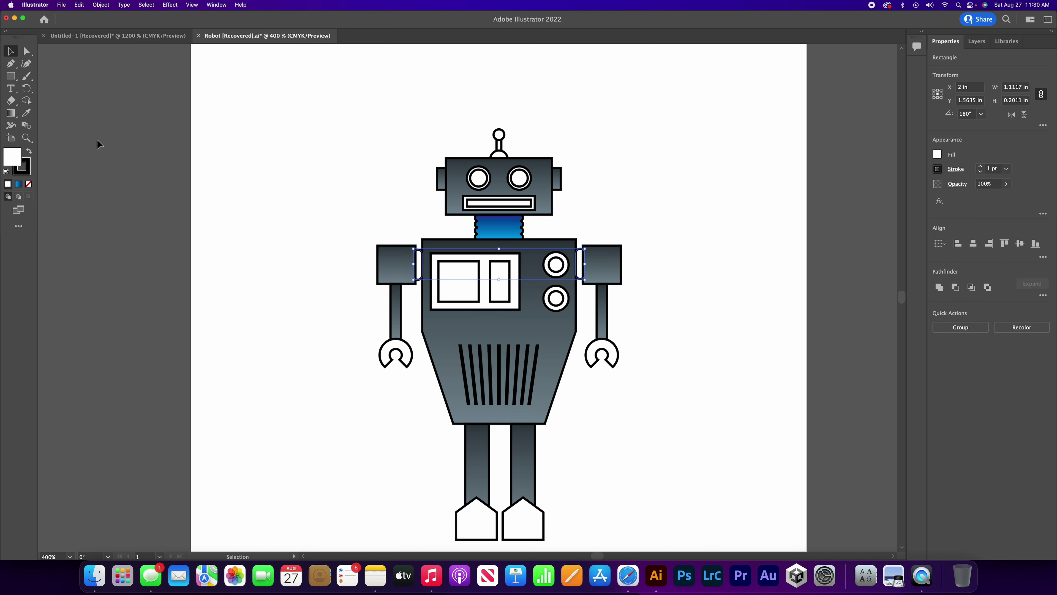
click(26, 113)
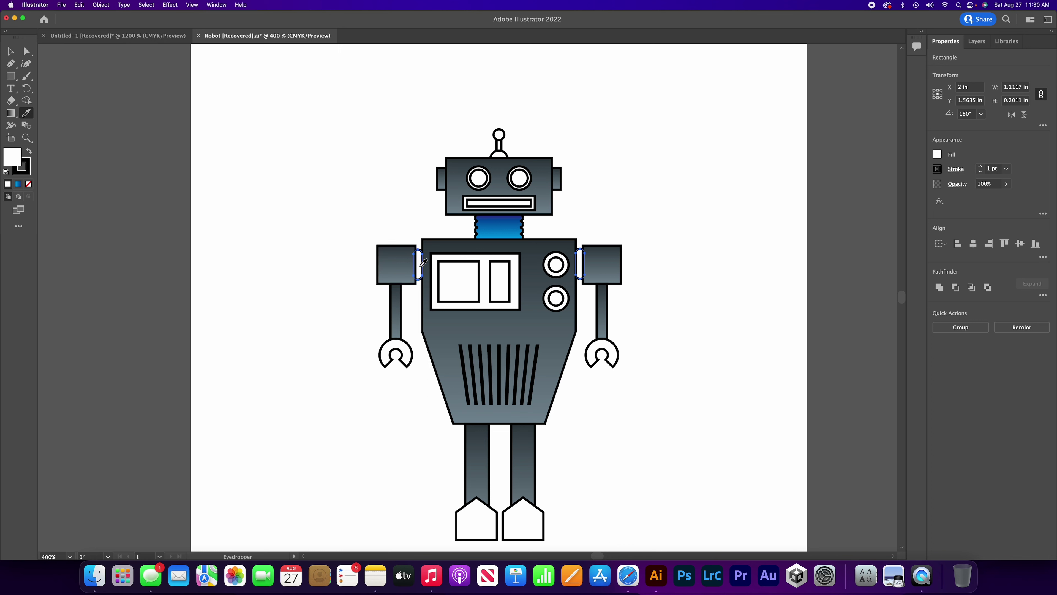
click(496, 224)
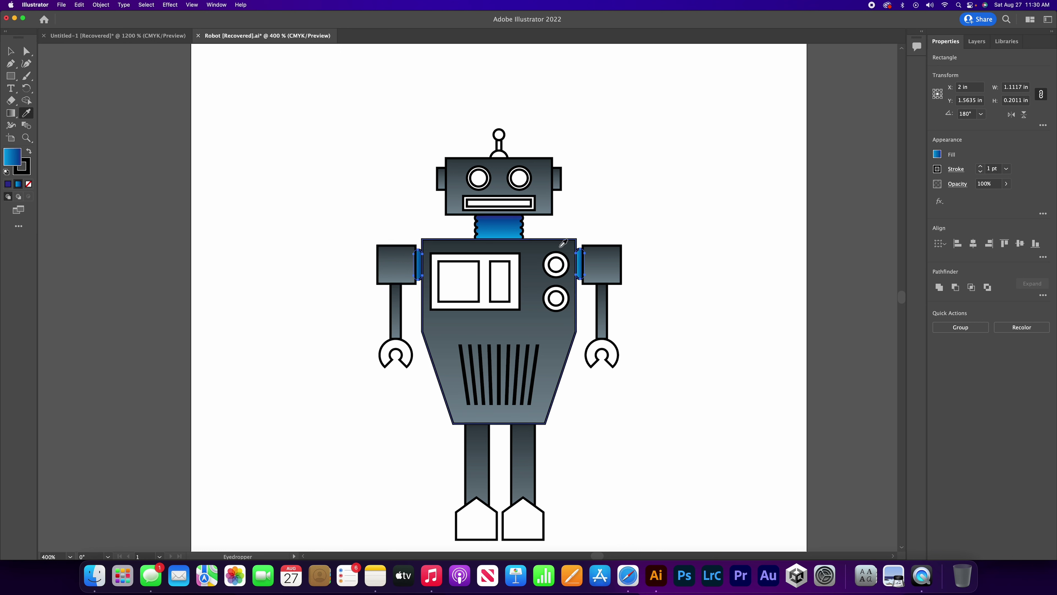
Step: Rotate the shoulder connectors' blue gradient to run vertically, close the gradient settings and deselect them
click(937, 155)
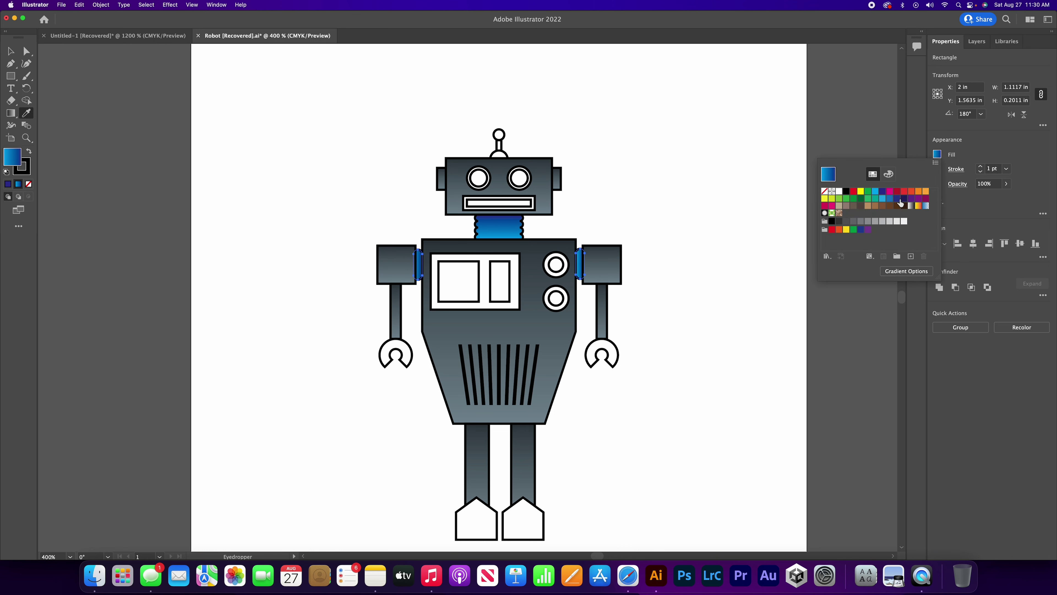
click(906, 271)
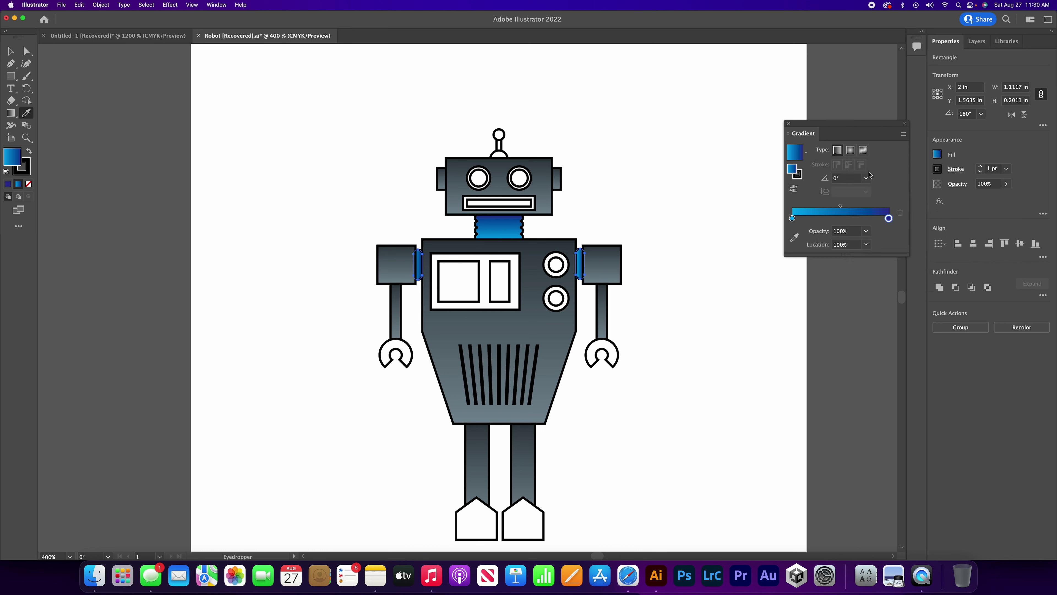
click(866, 178)
click(880, 238)
click(788, 124)
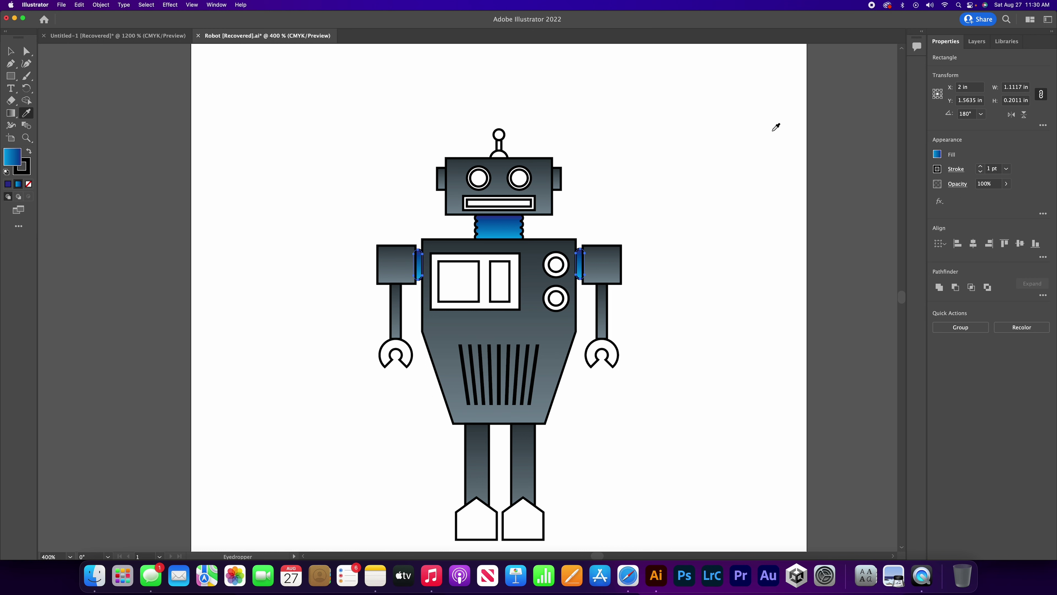
key(v)
click(100, 104)
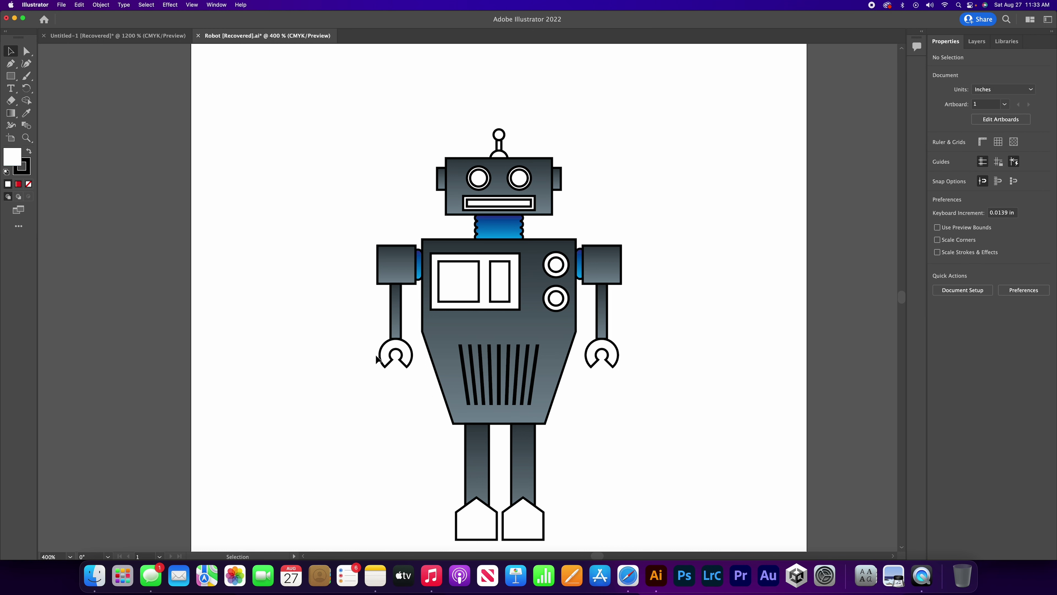
Step: Fill the left claw with the linear white-to-black gradient and recolour its black stop red
click(382, 355)
click(937, 155)
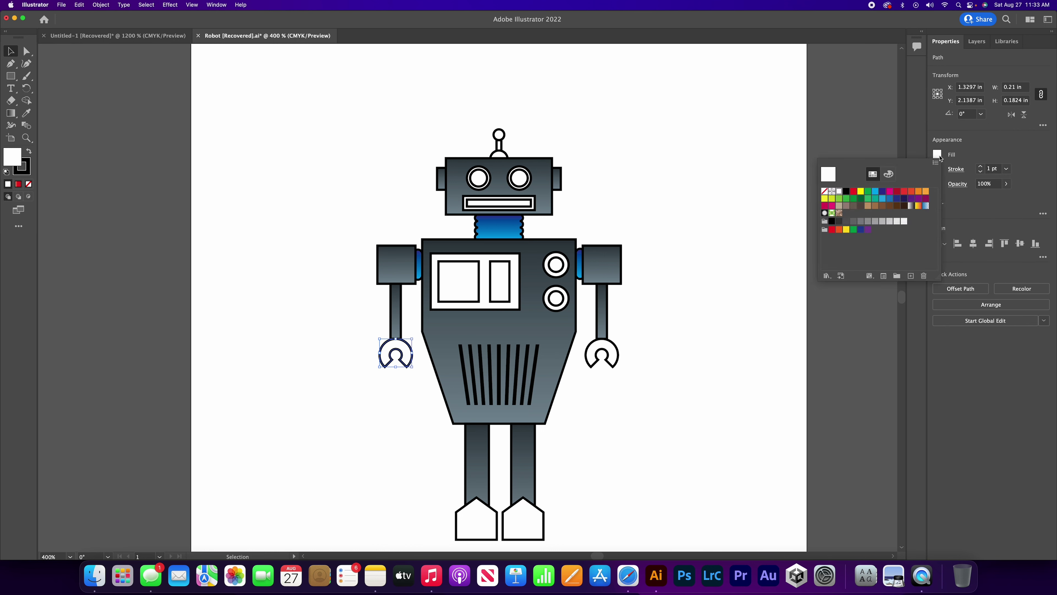
click(911, 207)
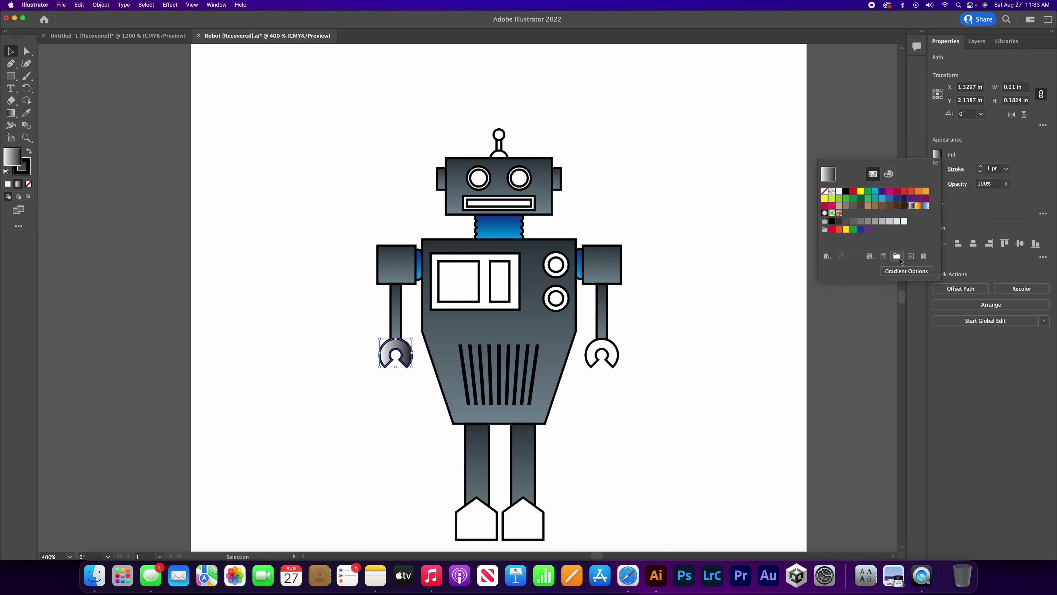
click(904, 273)
click(884, 151)
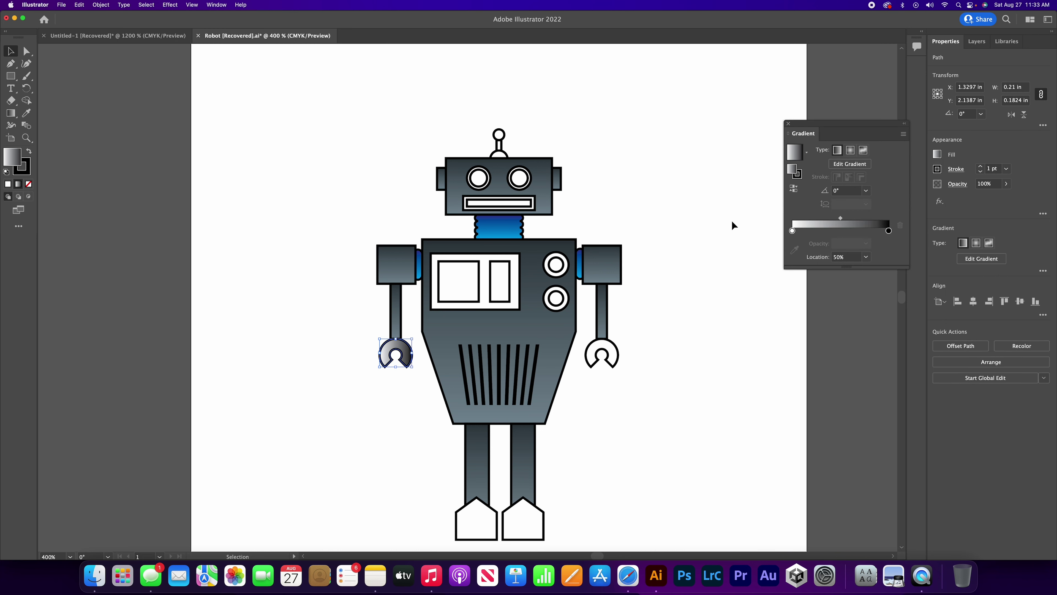
double_click(889, 231)
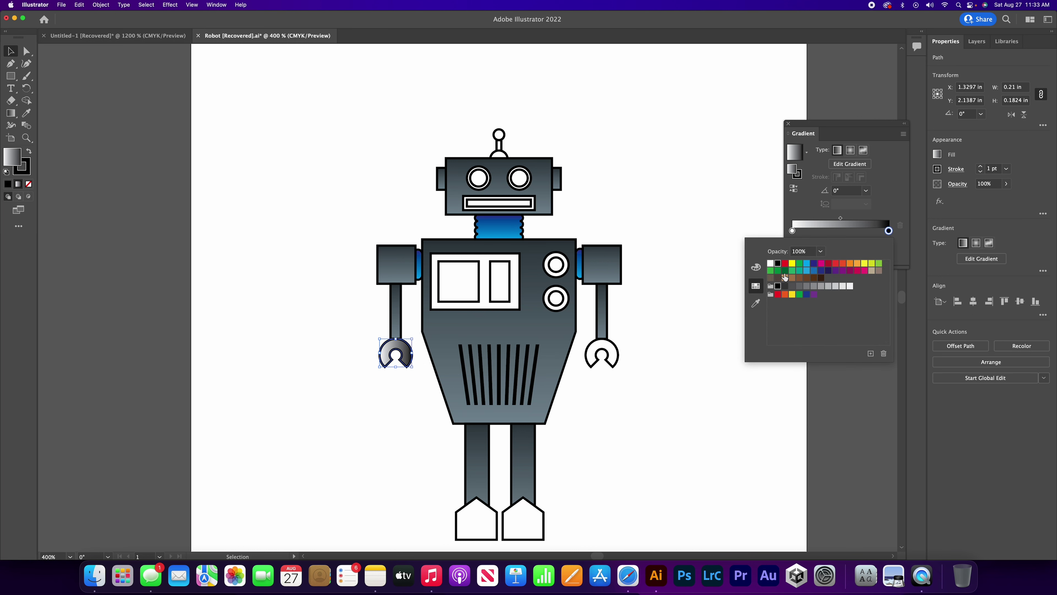
click(785, 263)
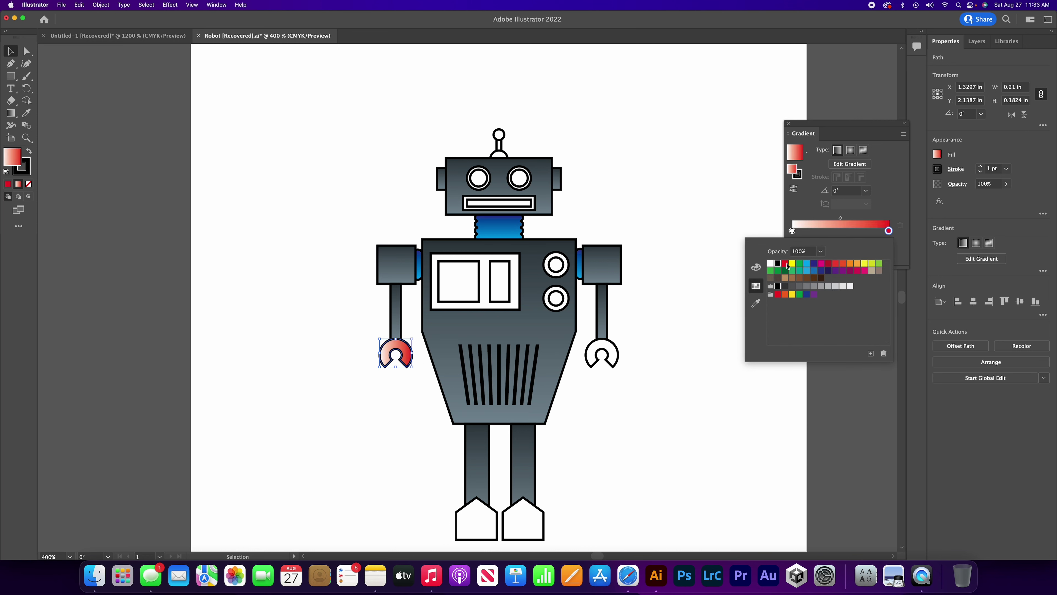
click(888, 196)
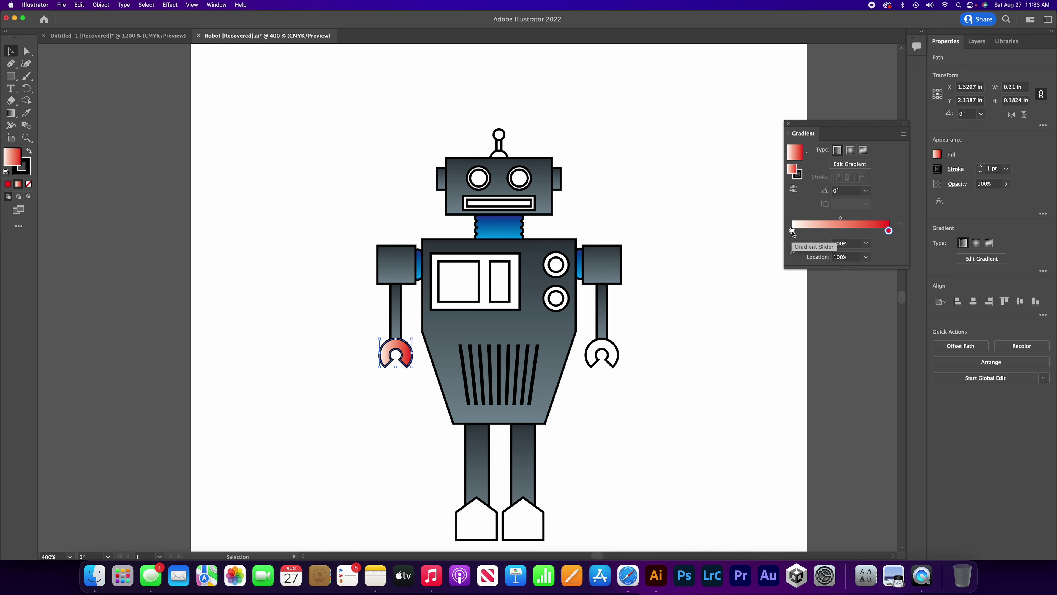
Step: Add a middle stop at about 26% to the left claw's gradient and colour it red
click(817, 231)
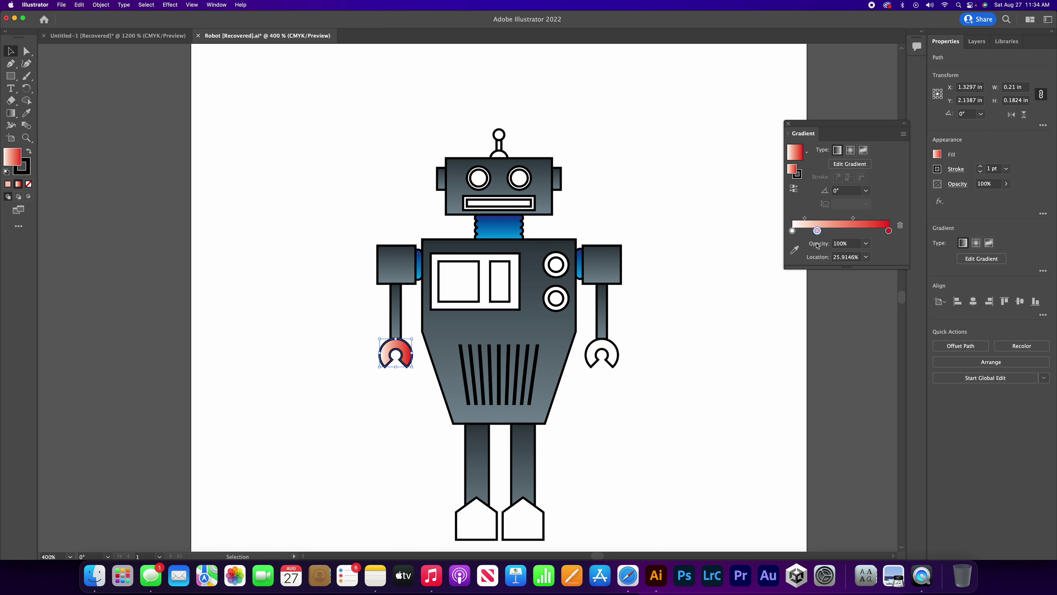
double_click(818, 230)
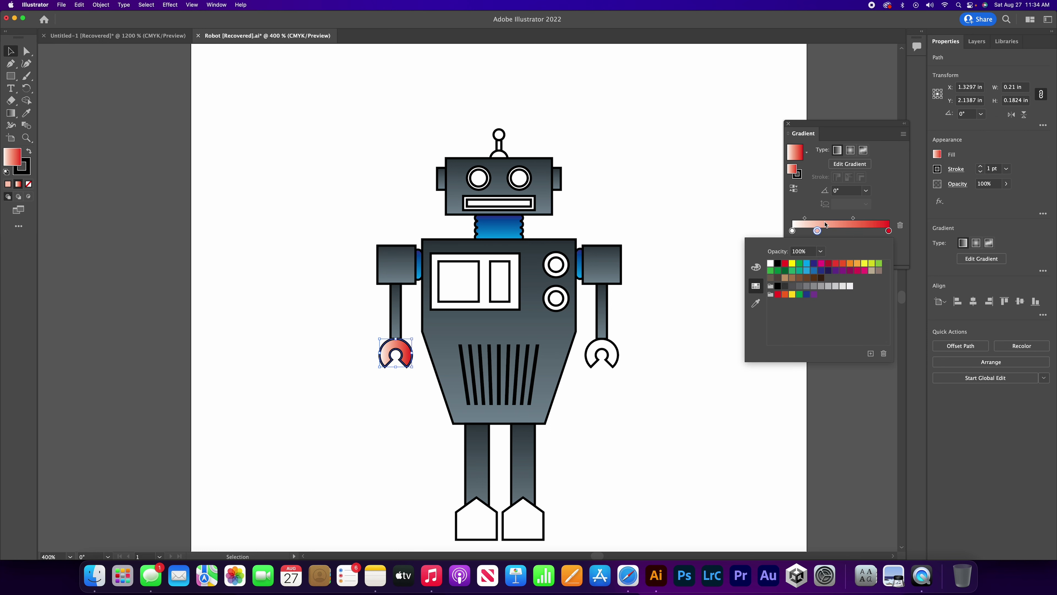
click(785, 264)
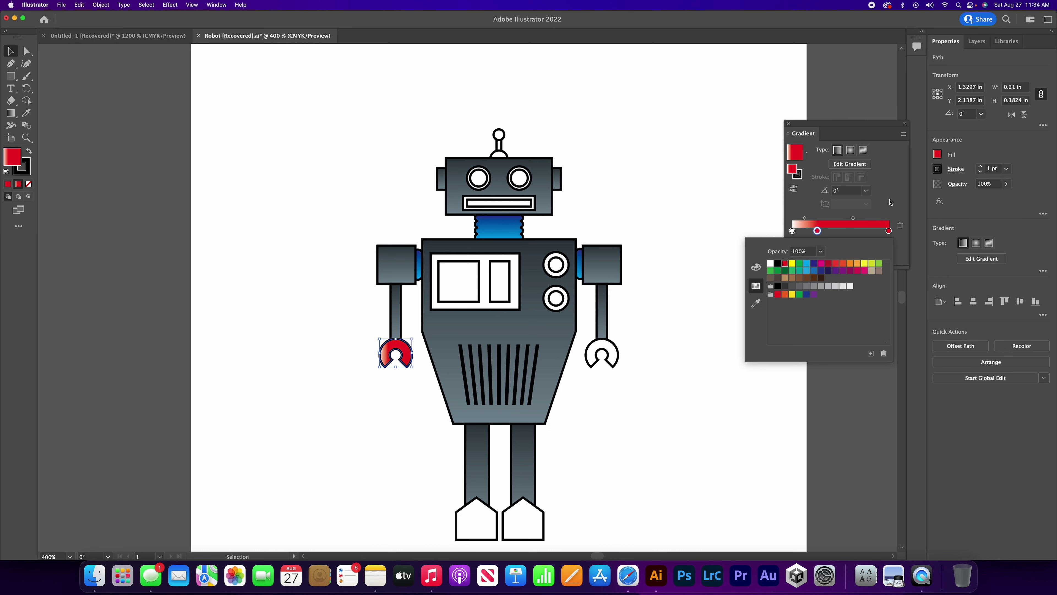
click(897, 200)
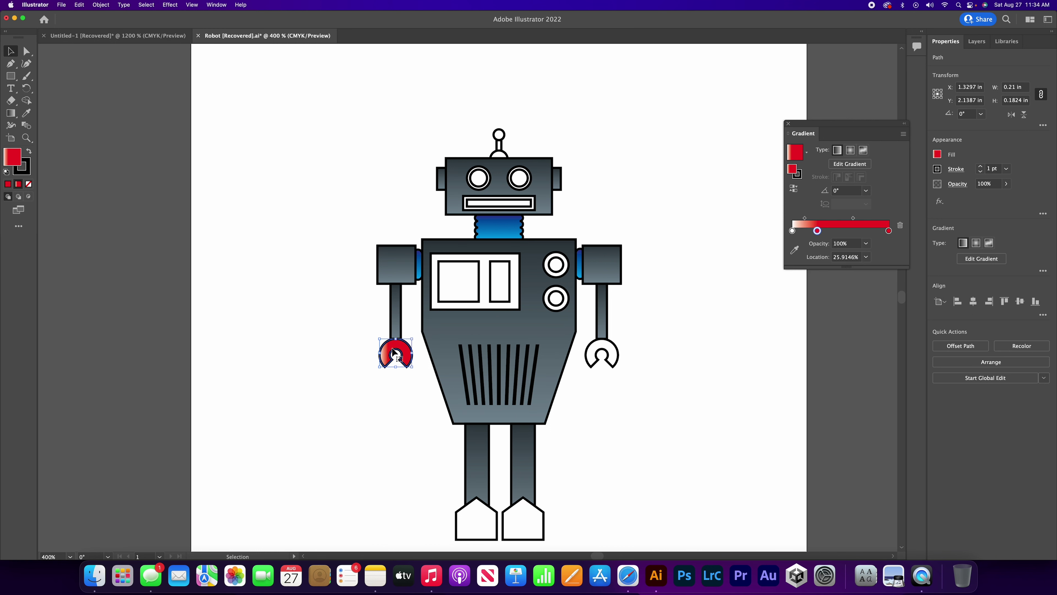
Step: Set the left claw's gradient angle to 90° and shift the middle red stop toward the centre, with the white-to-red midpoint at about 45%
click(866, 191)
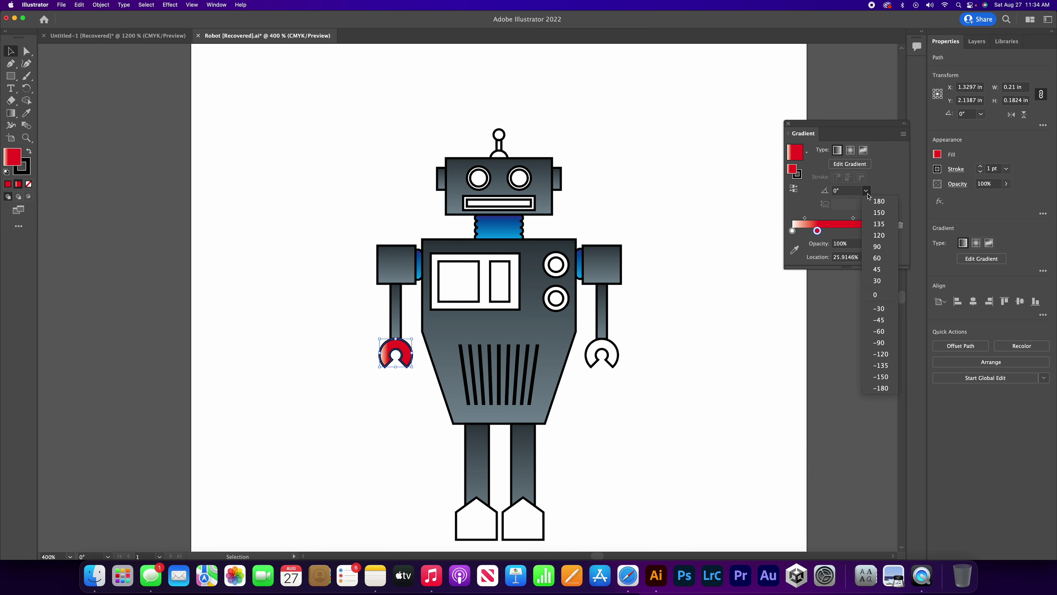
click(878, 247)
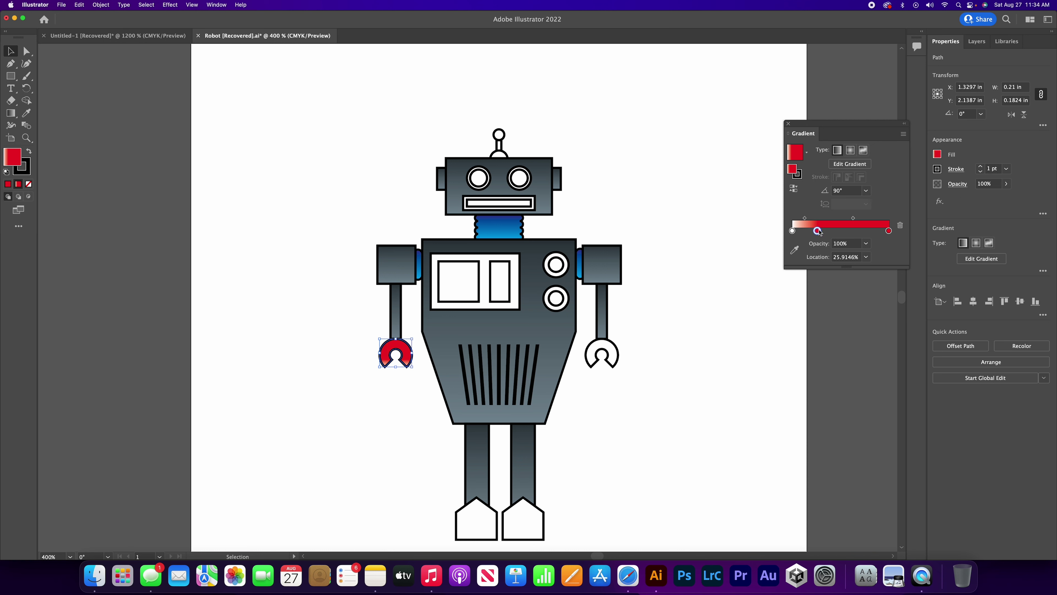
drag(817, 231, 835, 232)
click(814, 219)
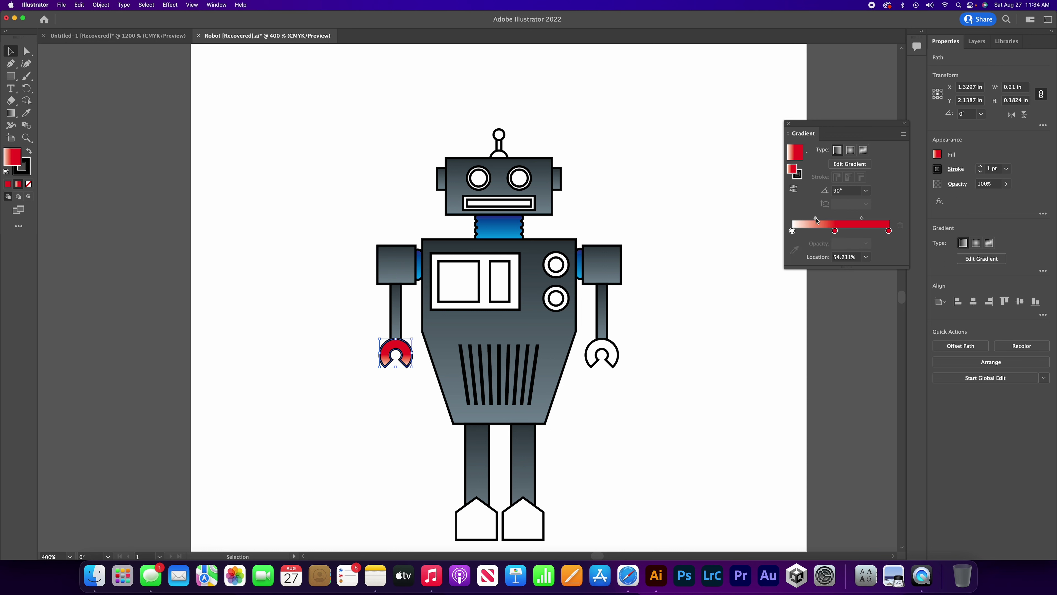
mouse_move(812, 221)
mouse_down()
mouse_move(835, 232)
mouse_move(811, 222)
mouse_up()
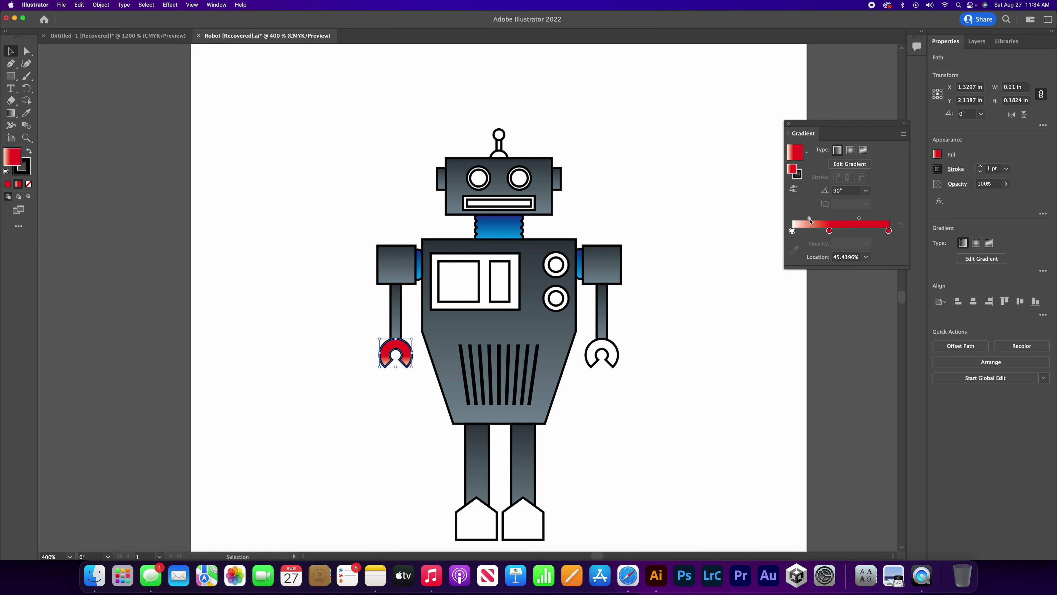
click(789, 124)
click(128, 131)
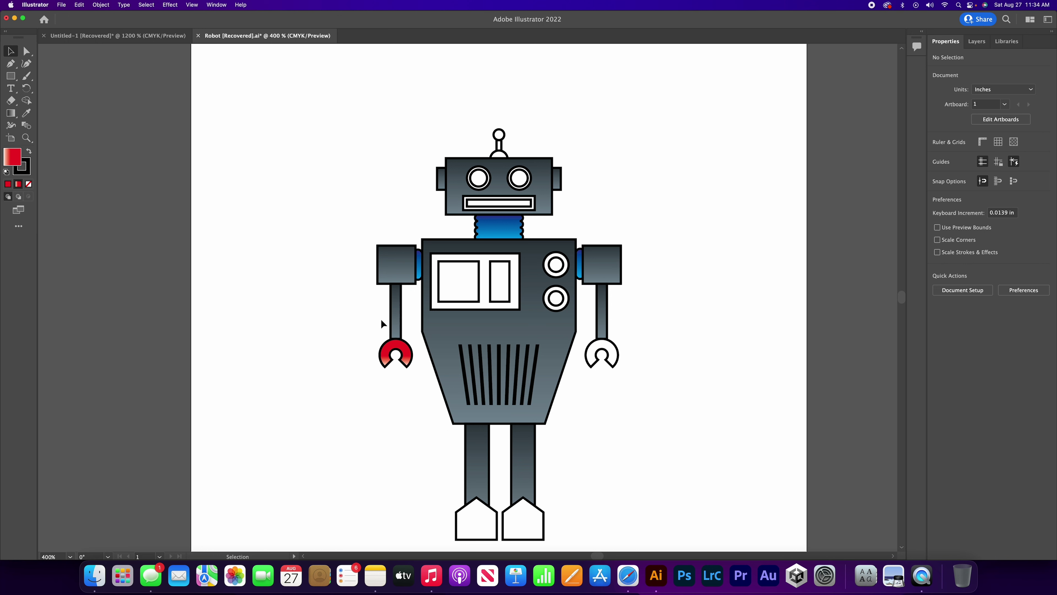
Step: Copy the left claw's red gradient onto the right claw with the Eyedropper
click(618, 349)
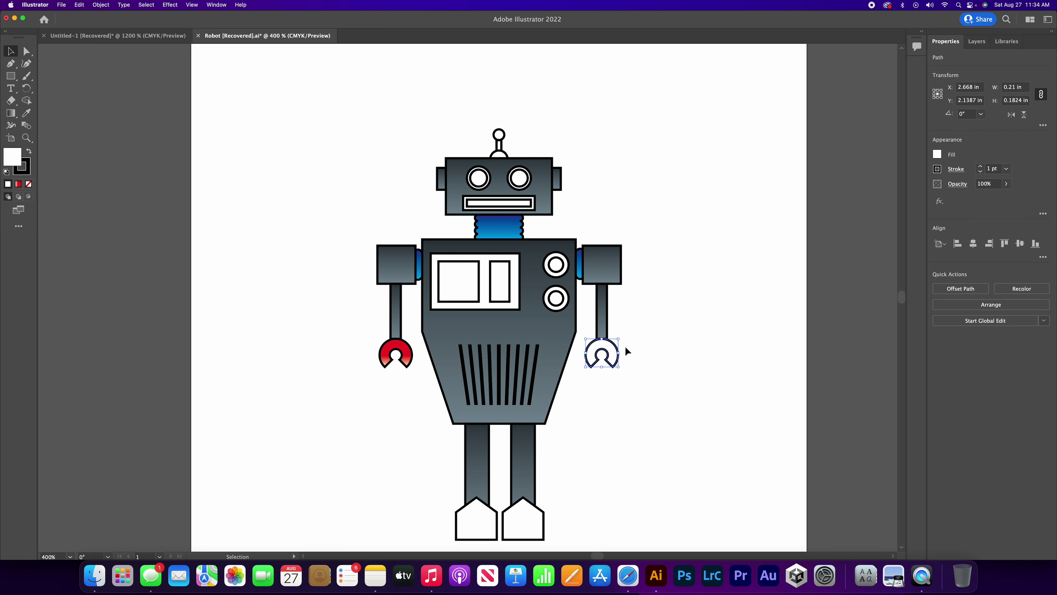
click(27, 116)
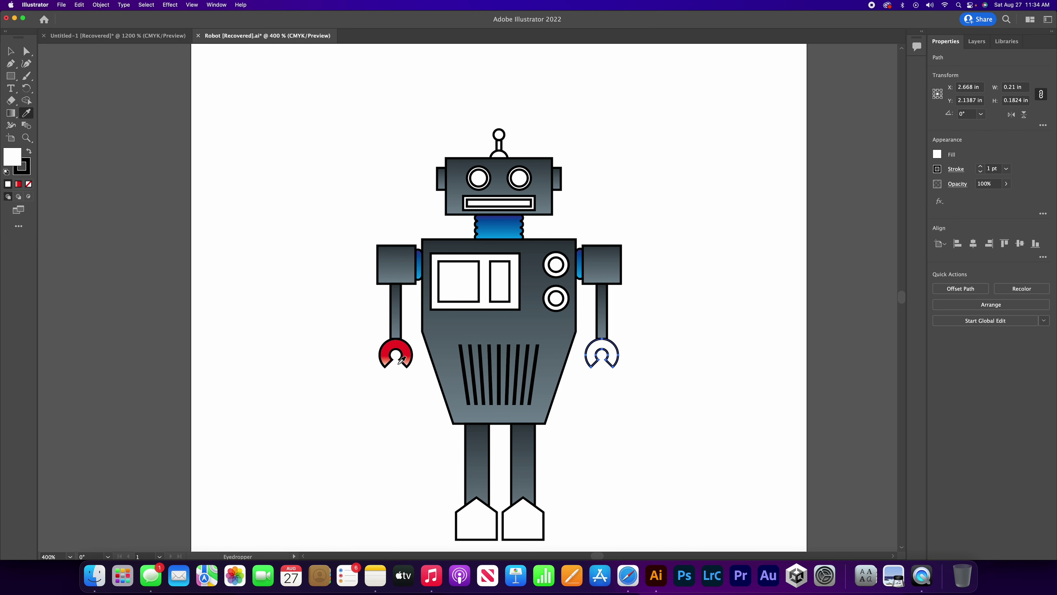
click(404, 356)
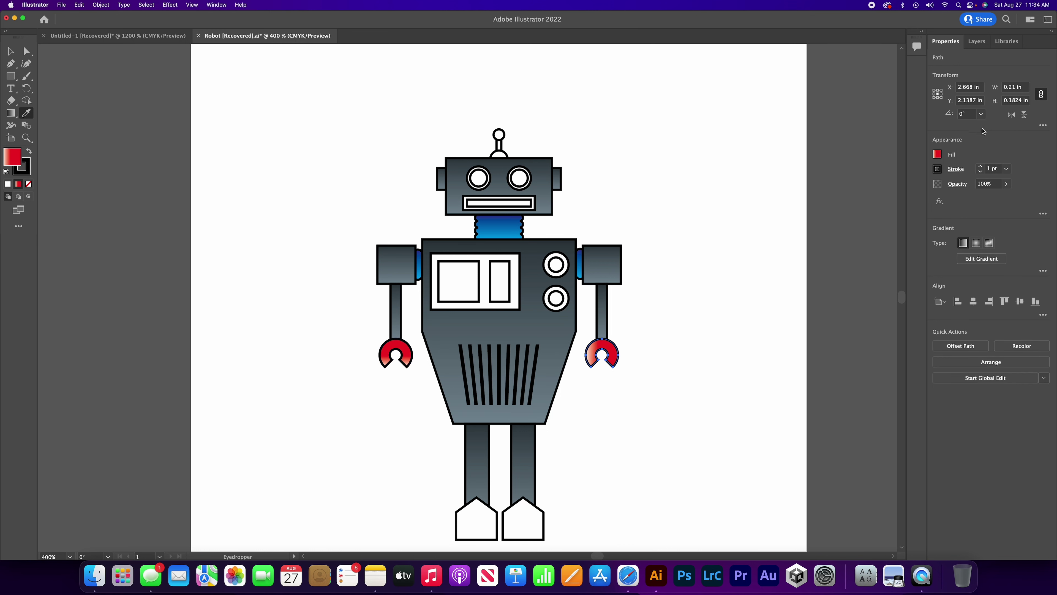
Step: Set the right claw's gradient angle to 90°, close the gradient settings and deselect the claw
click(938, 155)
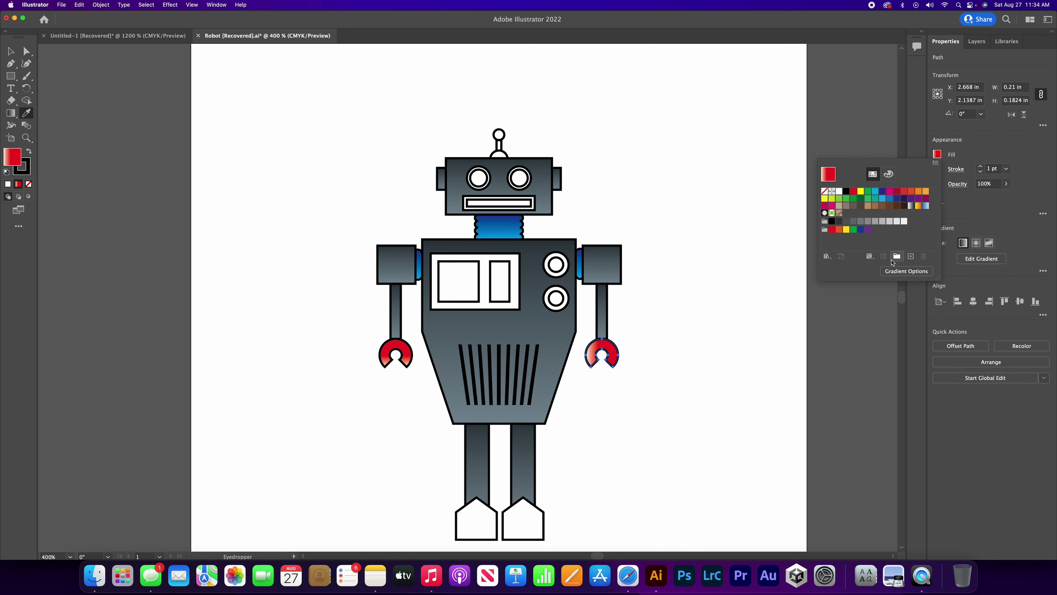
click(907, 271)
click(866, 190)
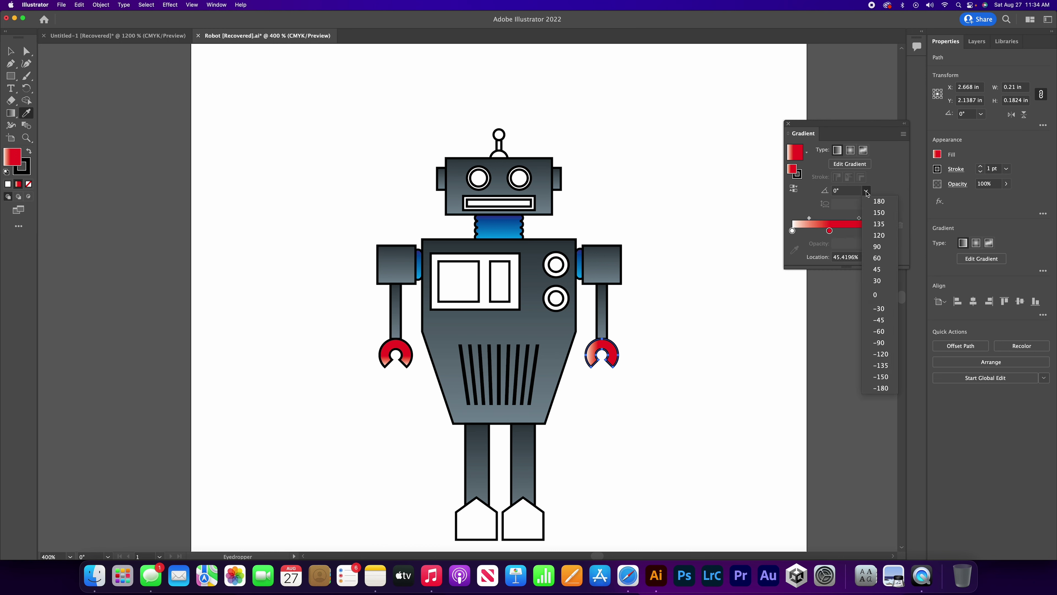
click(877, 247)
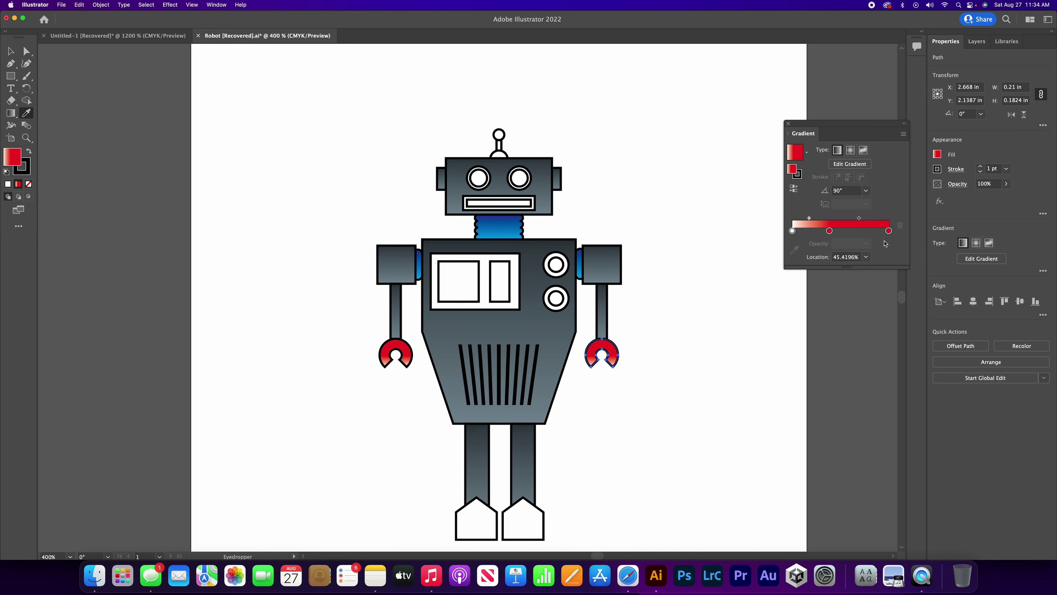
click(786, 125)
click(10, 51)
click(125, 118)
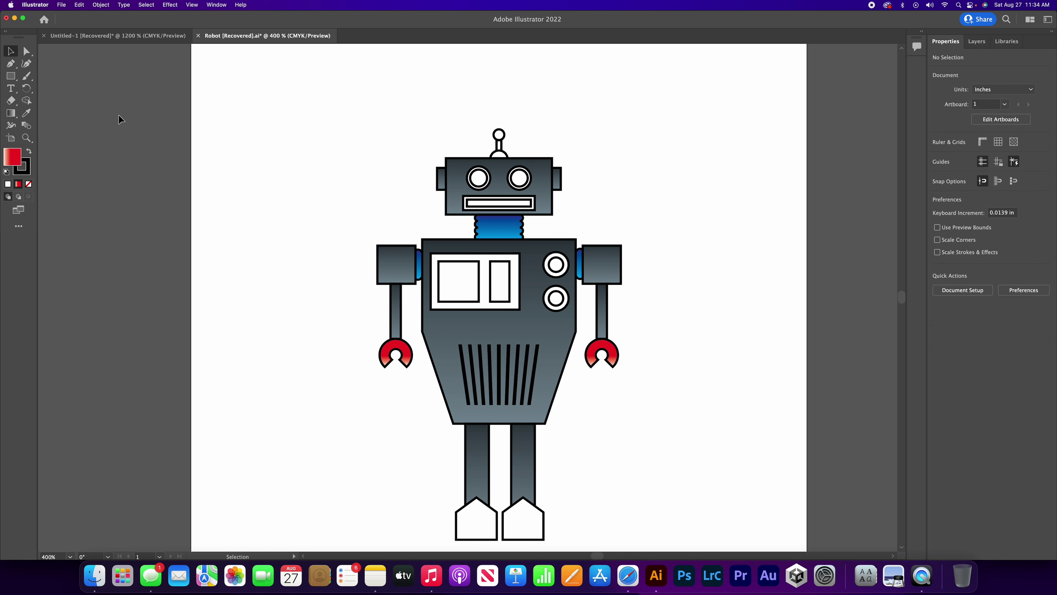
Step: Copy the claws' red gradient onto the left foot with the Eyedropper and set its angle to 90°
scroll(349, 347, down, 5)
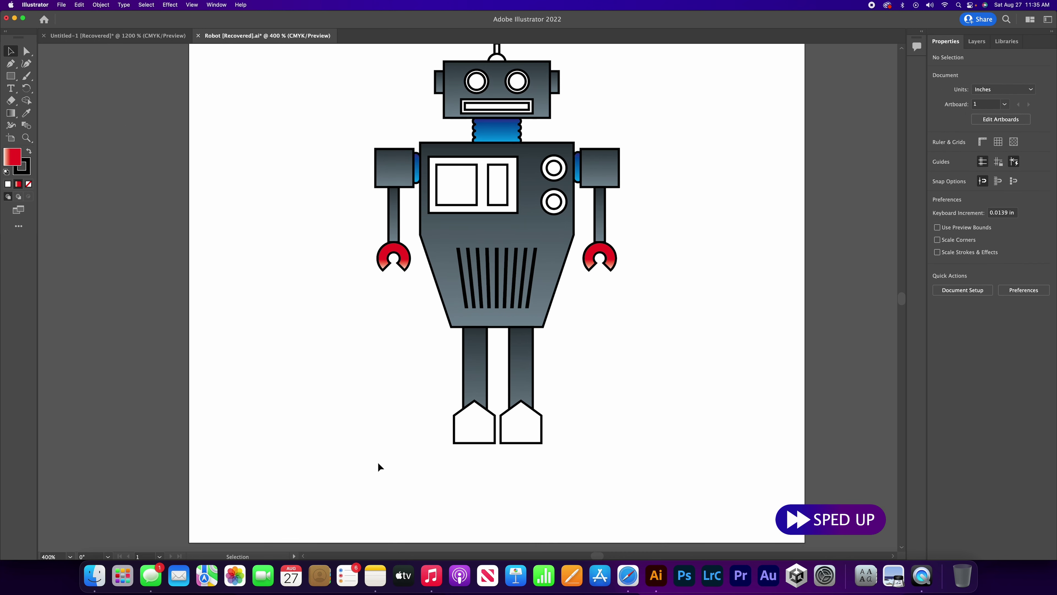
click(474, 421)
click(937, 154)
click(826, 212)
click(907, 274)
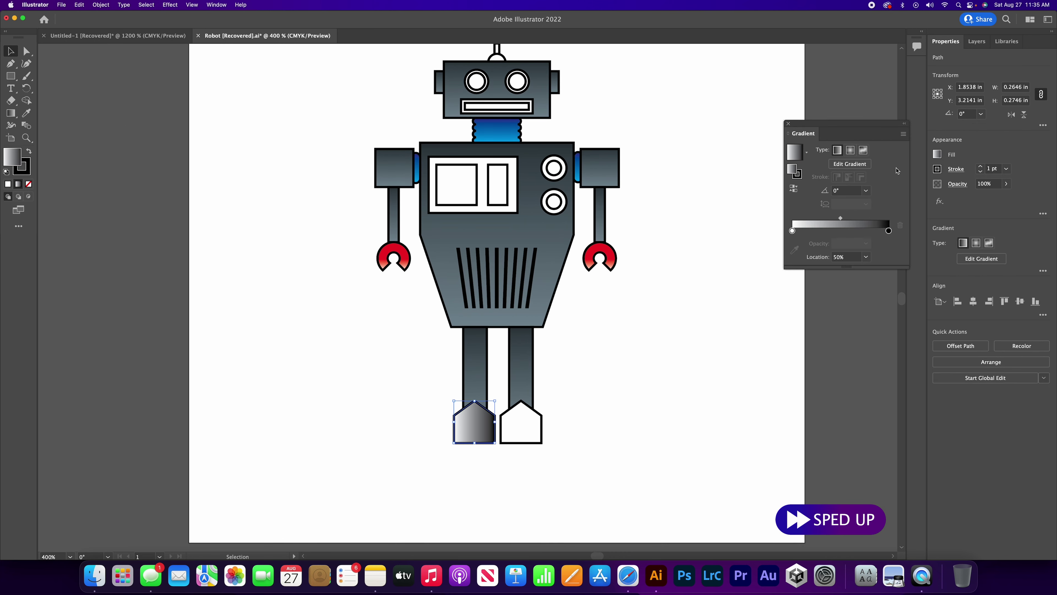
key(i)
click(599, 248)
click(866, 191)
click(885, 248)
click(10, 51)
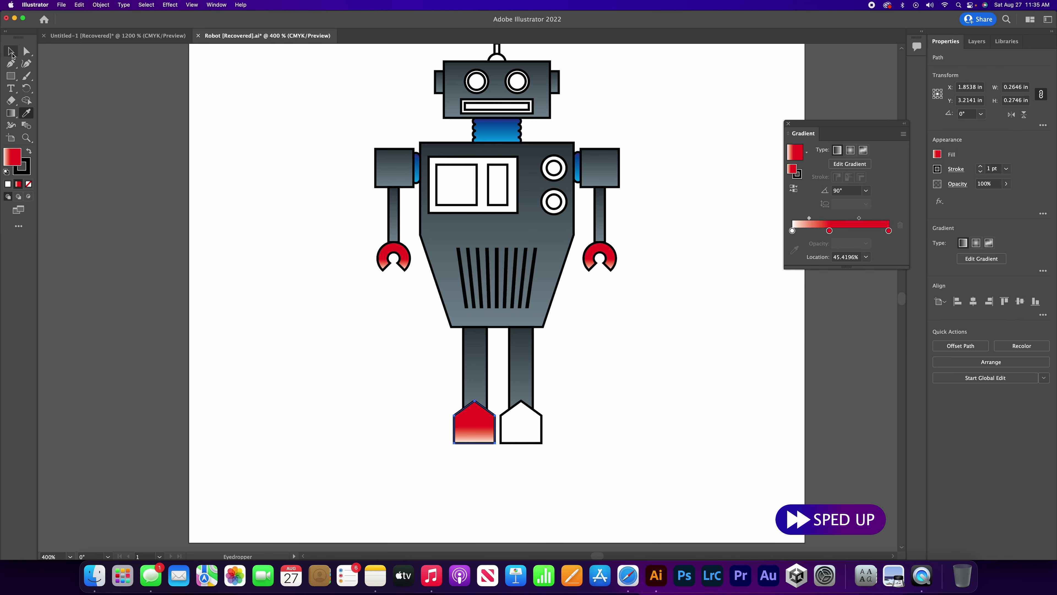
Step: Copy the left foot's red gradient onto the right foot, set its angle to 90° and close the gradient settings
click(521, 422)
key(i)
click(479, 425)
click(866, 190)
click(885, 247)
key(v)
click(730, 175)
click(788, 123)
Step: Deselect the head and unlock the top layer that holds the robot's eyes
drag(738, 170, 733, 214)
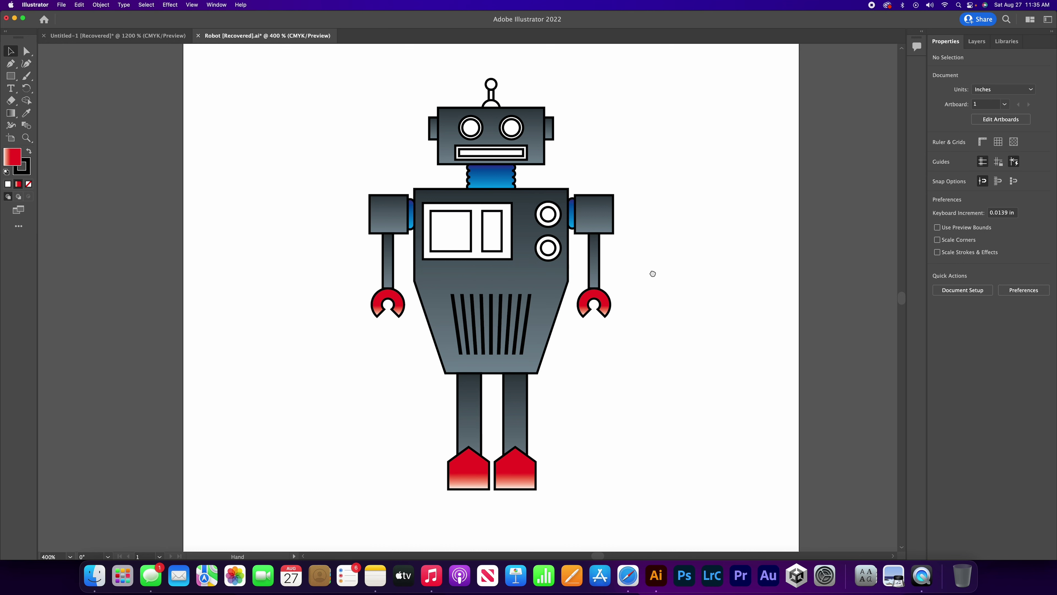
drag(652, 272, 641, 371)
key(super+plus)
drag(504, 208, 533, 236)
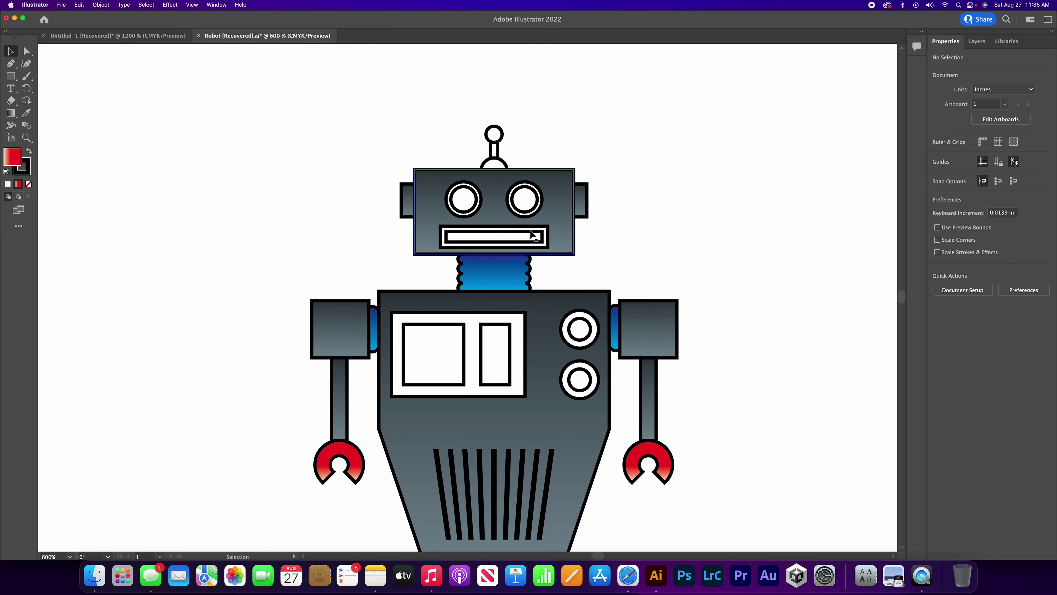
click(478, 211)
click(733, 137)
click(975, 41)
click(946, 69)
click(945, 41)
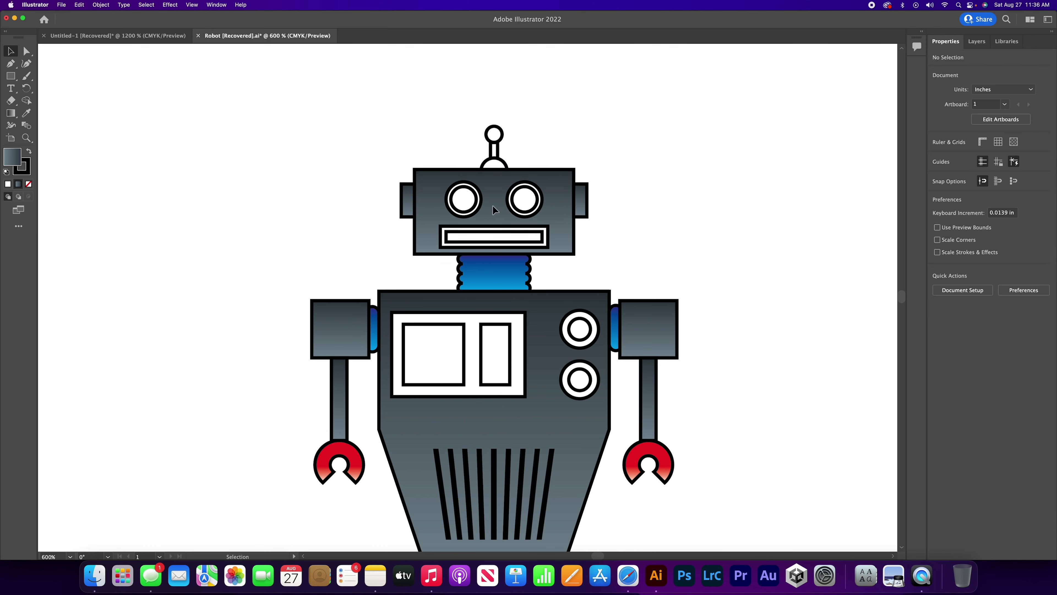
Step: Fill the left eye's outer circle with a linear gradient and recolour its black stop orange (C=0 M=35 Y=85 K=0)
click(479, 203)
click(937, 154)
click(883, 257)
double_click(888, 231)
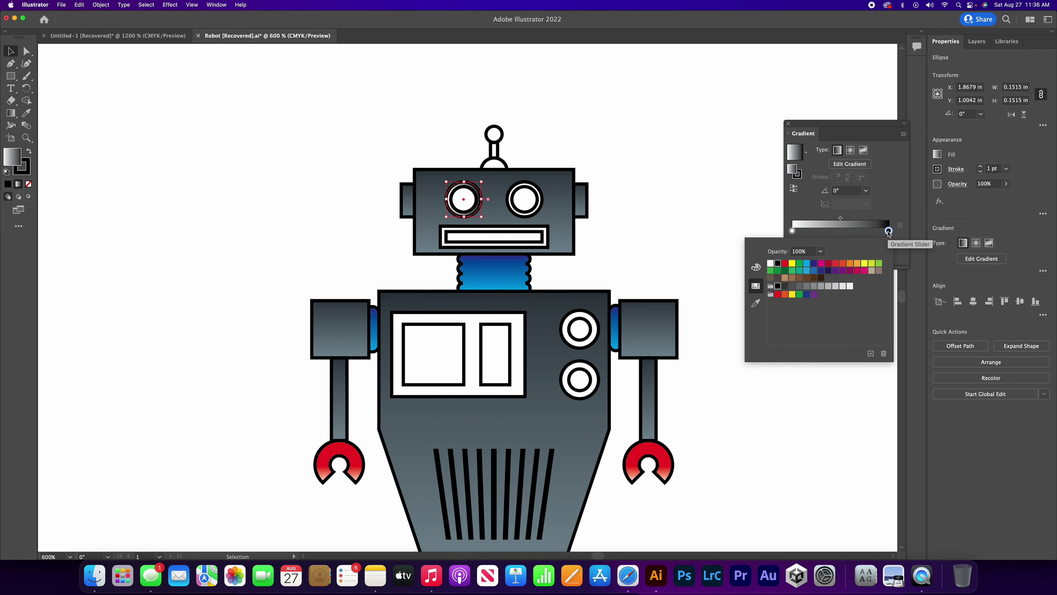
click(858, 265)
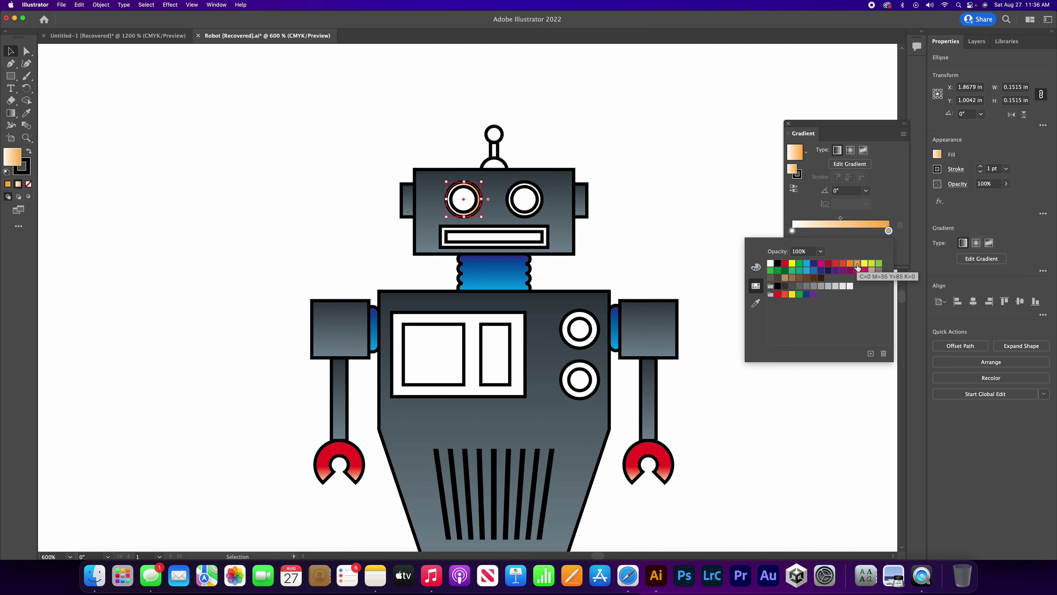
Step: Recolour the white stop of the left eye's gradient yellow and set the gradient angle to 90°
double_click(792, 231)
click(864, 263)
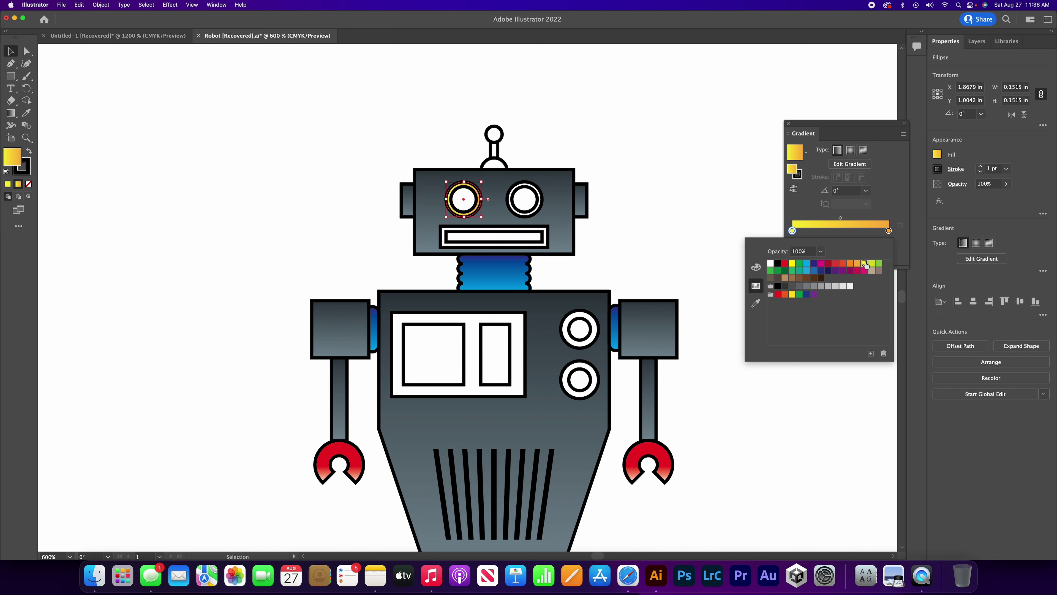
click(880, 176)
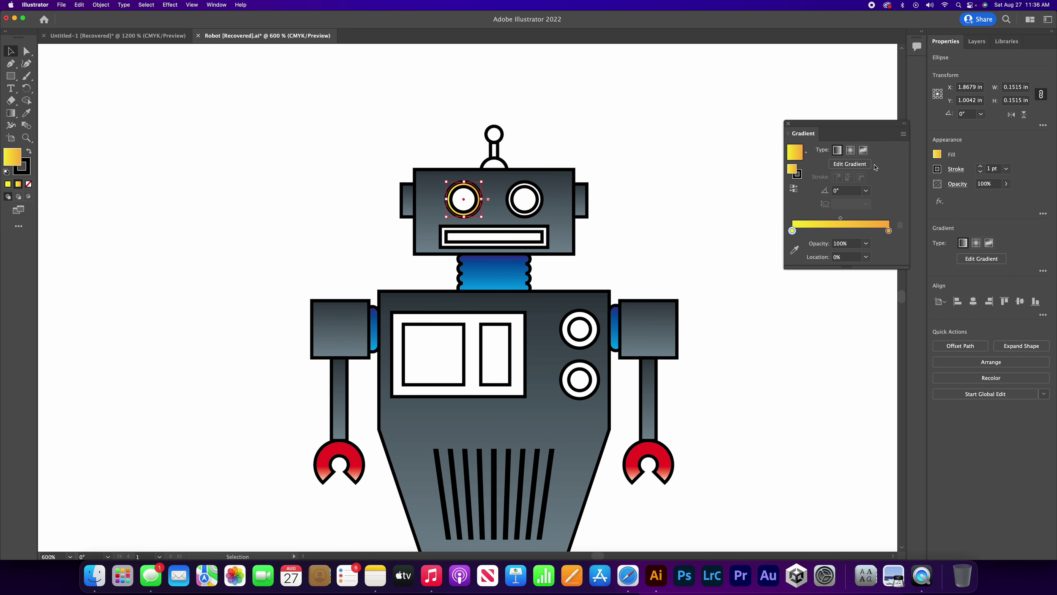
click(867, 191)
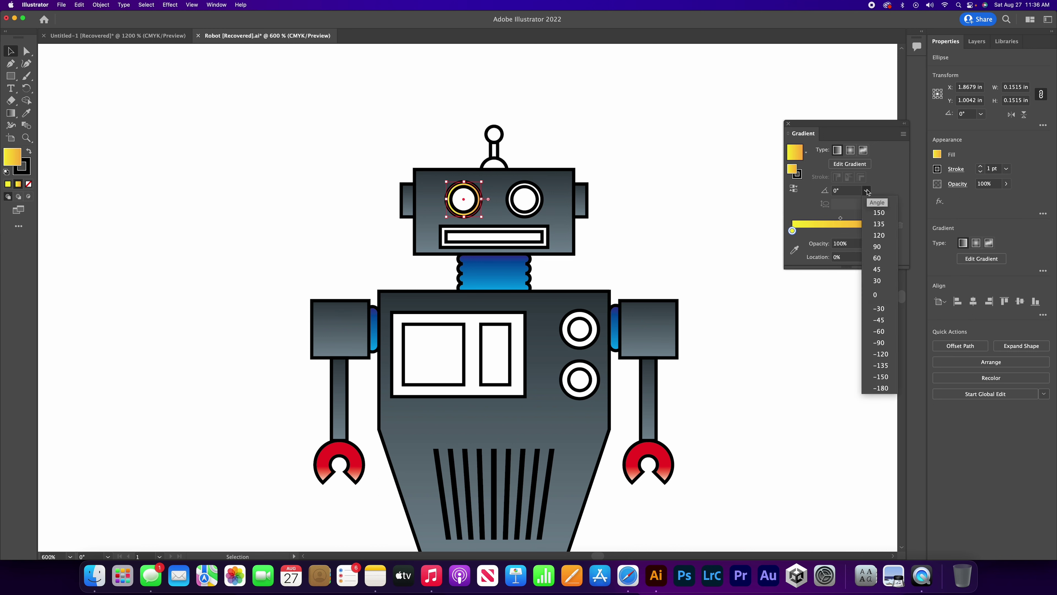
click(877, 247)
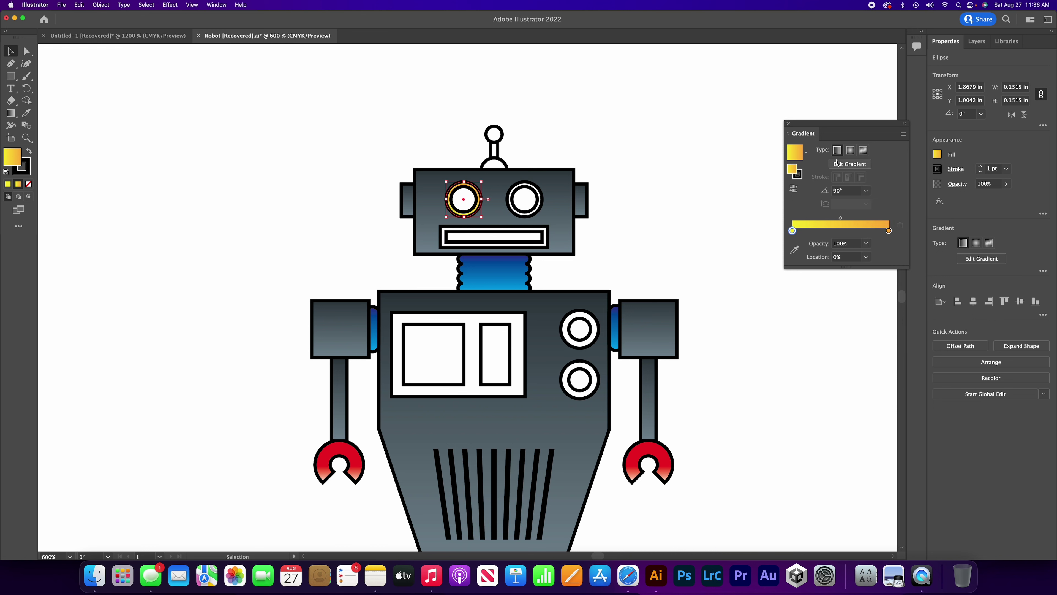
Step: Copy the left eye's yellow-orange gradient onto the right eye's outer circle
click(521, 214)
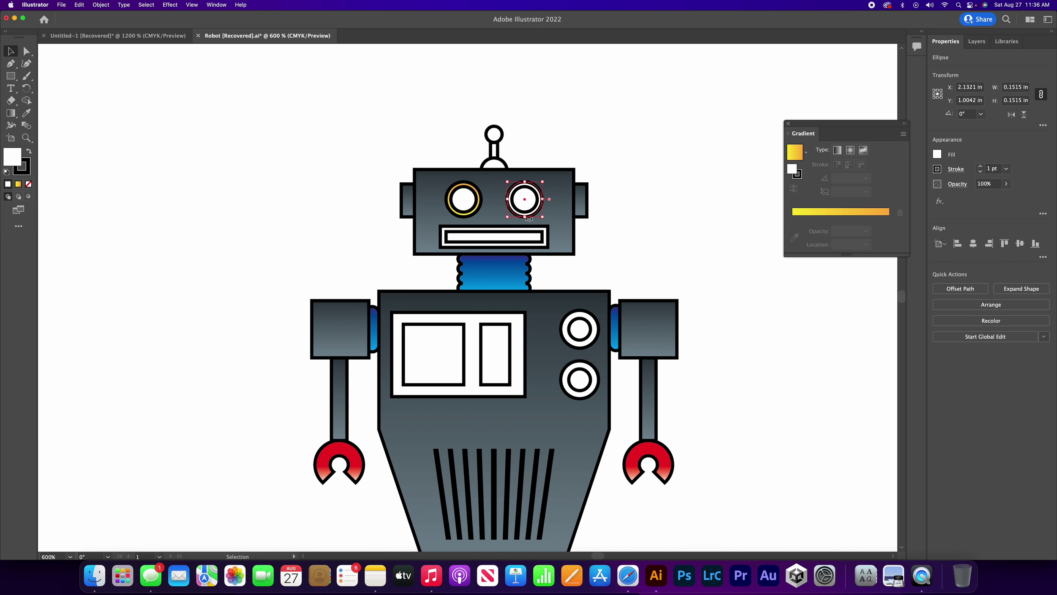
key(i)
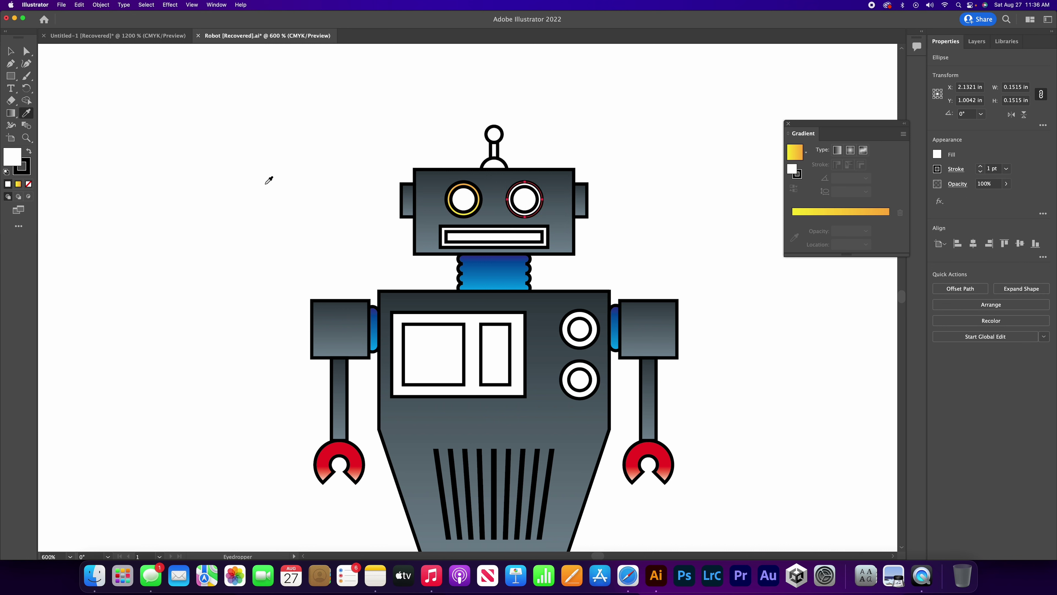
click(468, 207)
key(v)
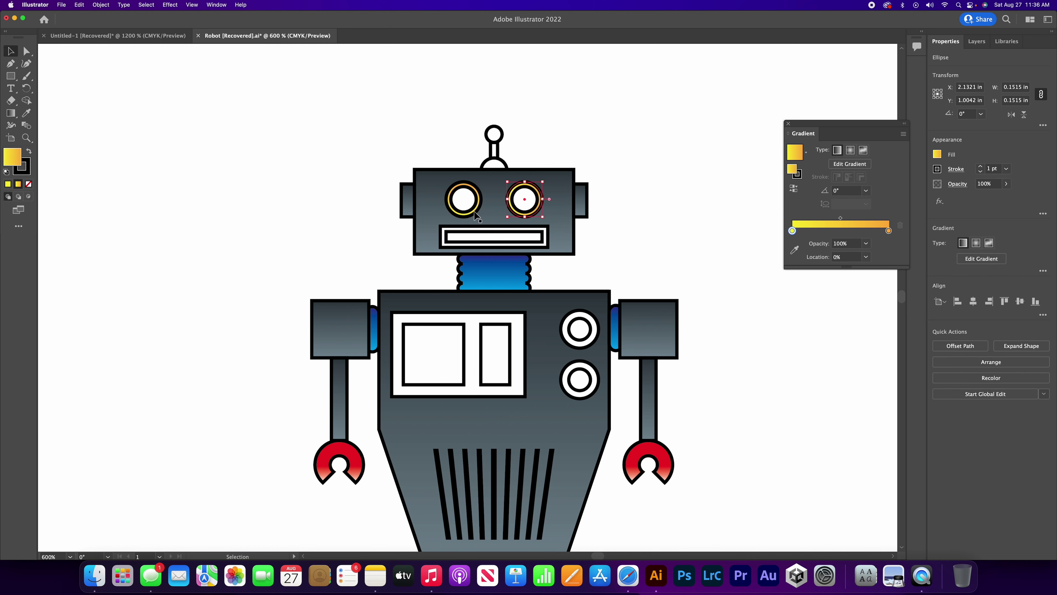
Step: Fill the left eye's inner circle with a light-blue to dark-blue linear gradient at a 90° angle
click(469, 207)
click(937, 154)
click(913, 206)
click(906, 272)
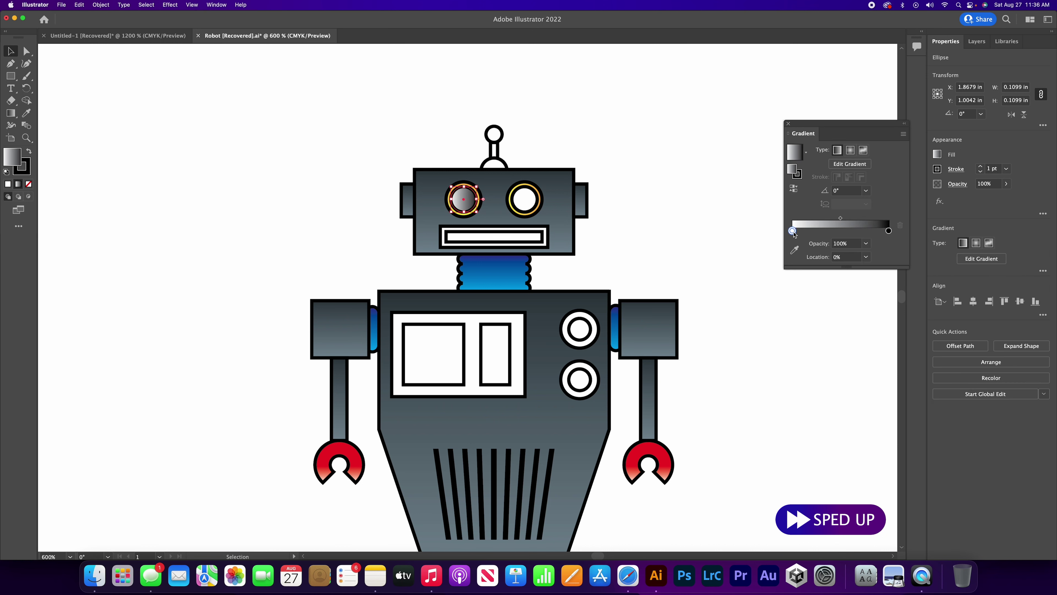
double_click(792, 231)
click(807, 264)
double_click(888, 231)
click(813, 263)
click(866, 190)
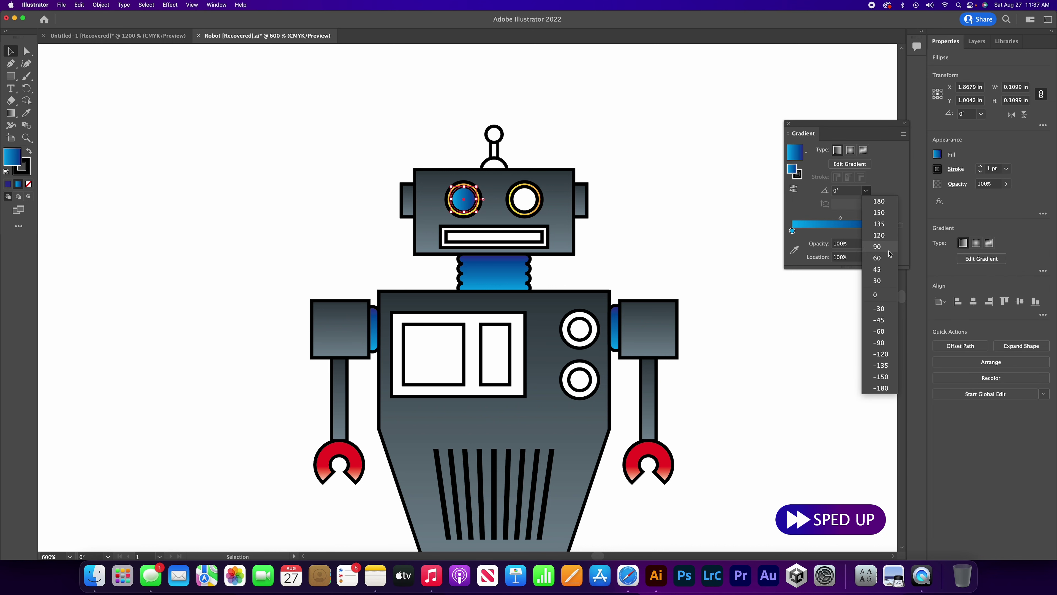
click(879, 249)
Step: Give the right eye's inner circle the same vertical blue gradient as the left one and close the gradient settings
click(524, 199)
key(i)
click(459, 204)
key(v)
click(170, 158)
click(463, 199)
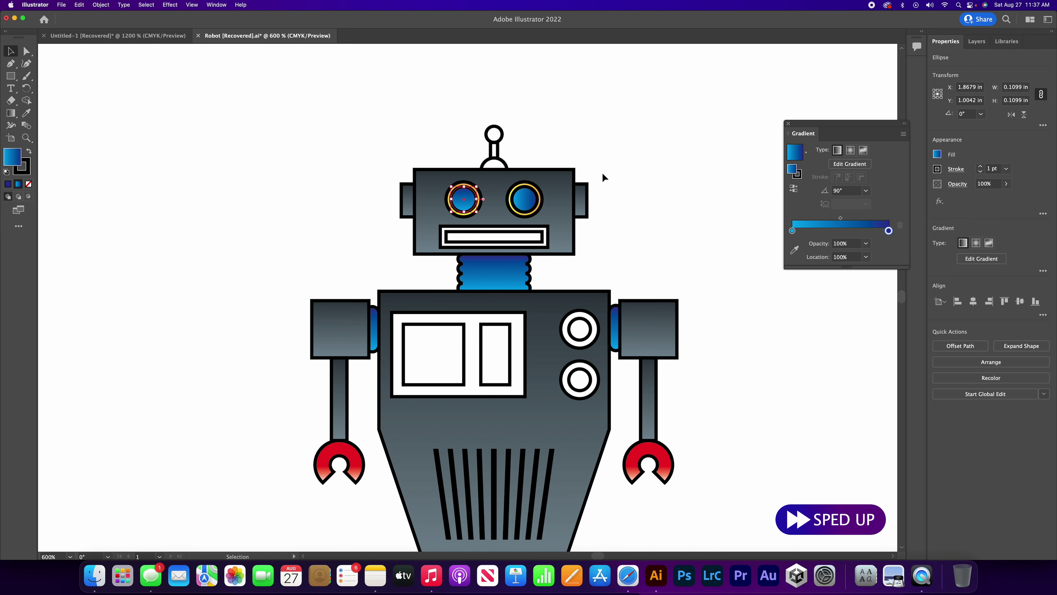
click(524, 199)
click(748, 191)
click(788, 123)
Step: Fill the inner rectangle of the robot's mouth with solid black
scroll(502, 196, down, 2)
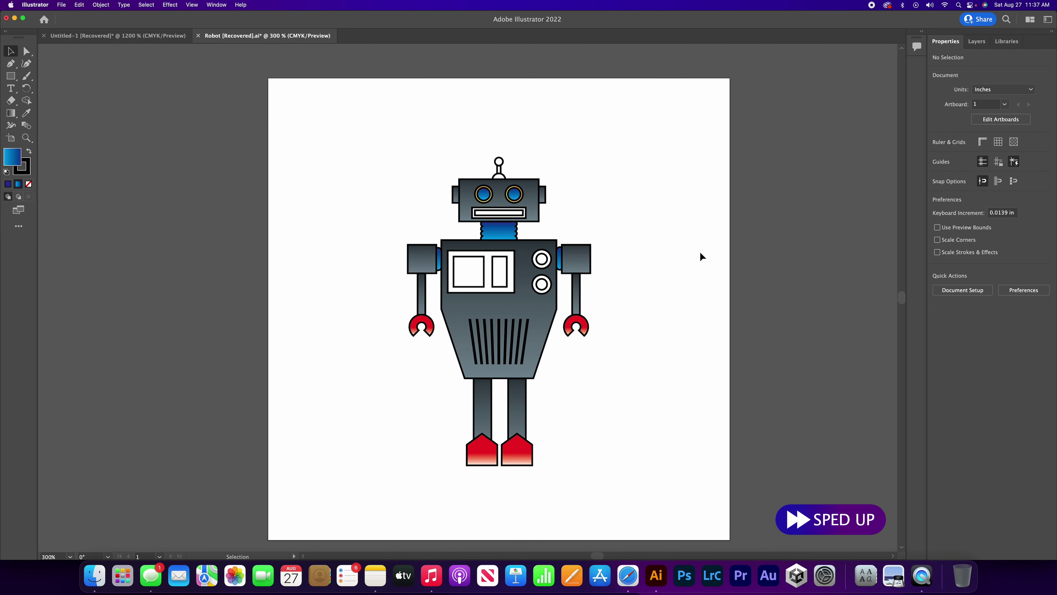
scroll(482, 217, up, 3)
click(486, 212)
click(937, 154)
click(846, 194)
Step: Apply a linear gradient fill to the outer rectangle of the mouth
click(541, 218)
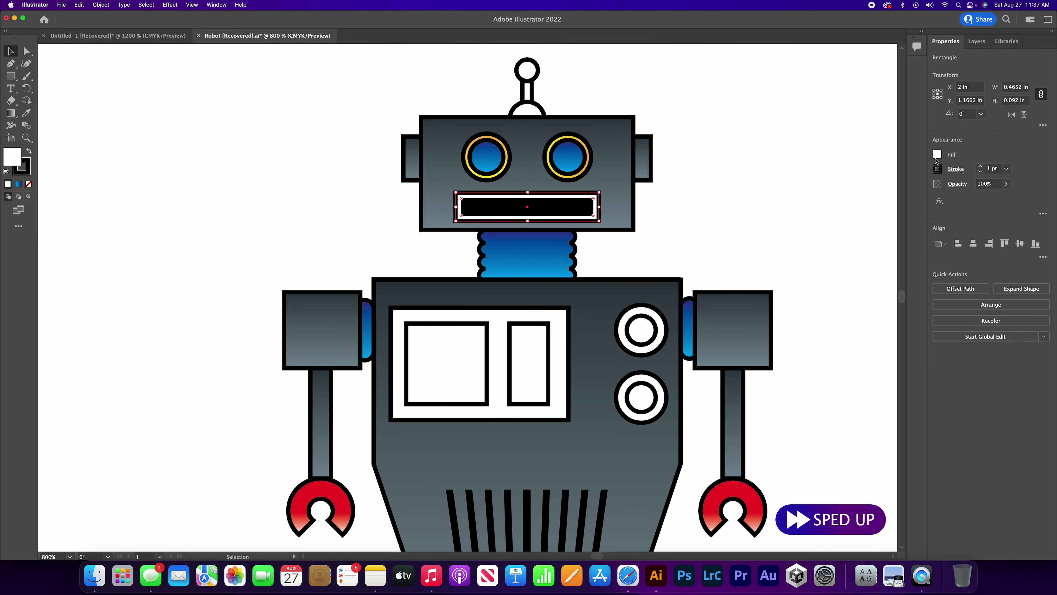
click(937, 154)
click(849, 205)
click(909, 257)
click(794, 231)
key(super+z)
Step: Recolour the mouth frame's gradient stops dark grey, with K=65 on the end stop, and close the gradient settings
double_click(792, 230)
click(797, 265)
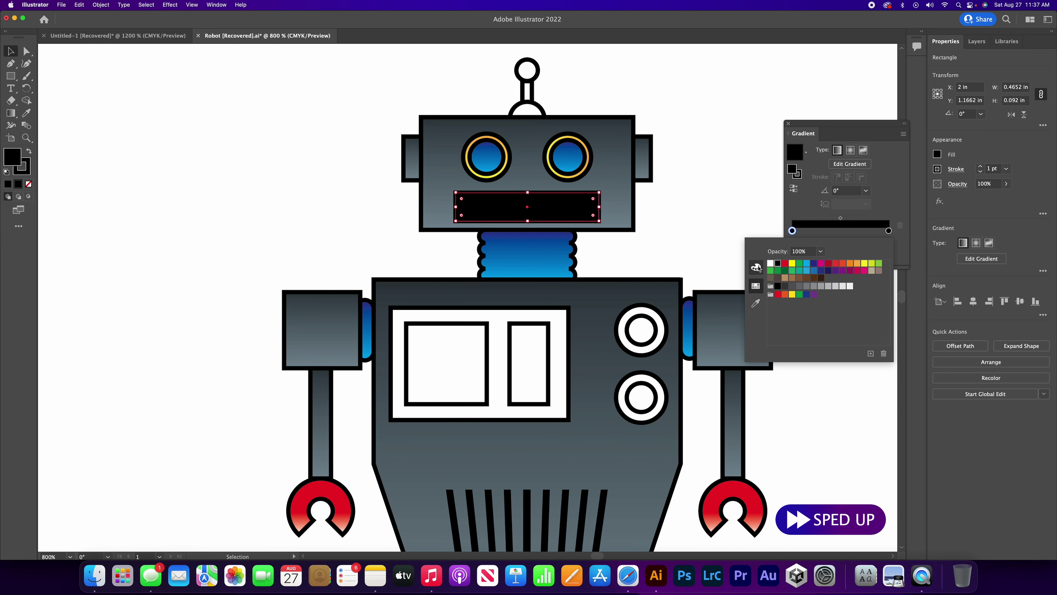
click(754, 265)
drag(867, 308, 841, 313)
click(899, 219)
double_click(888, 230)
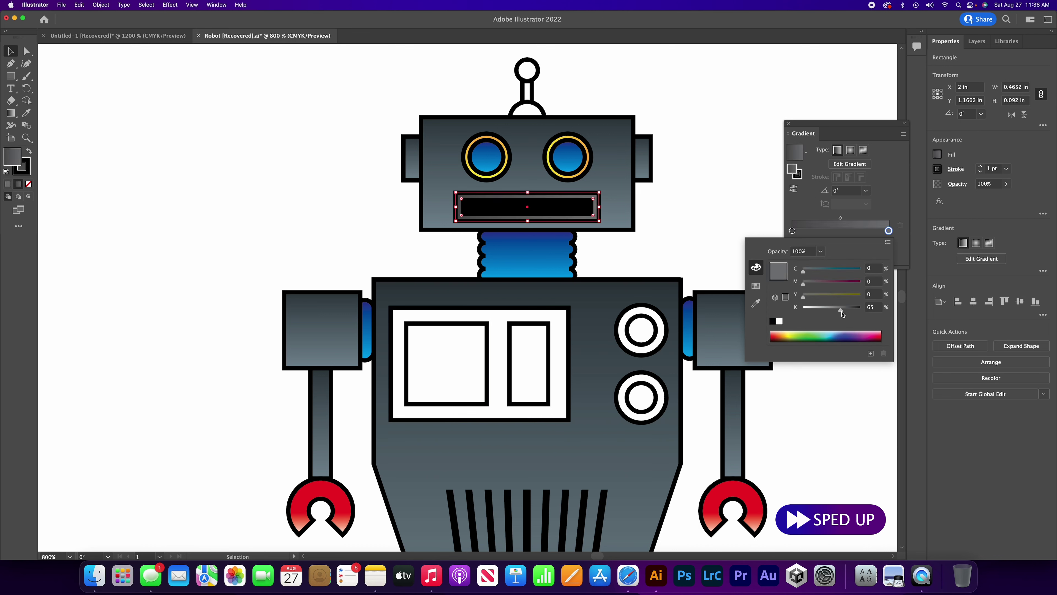
click(882, 191)
click(788, 124)
click(757, 168)
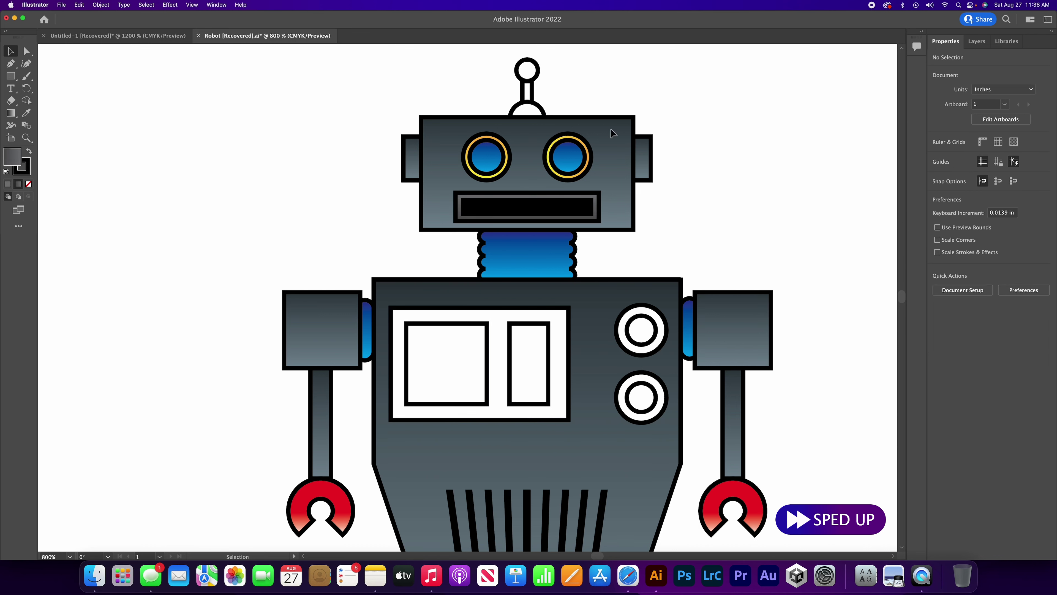
Step: Fill the large chest panel with a linear gradient and recolour its white stop dark grey (C=0 M=0 Y=0 K=80)
scroll(531, 107, up, 2)
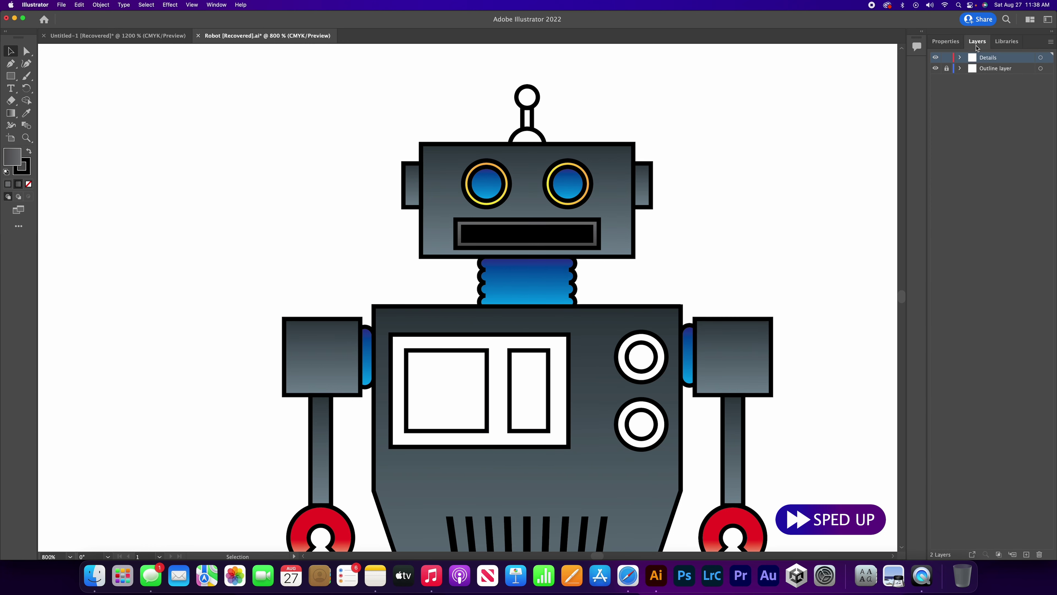
click(567, 356)
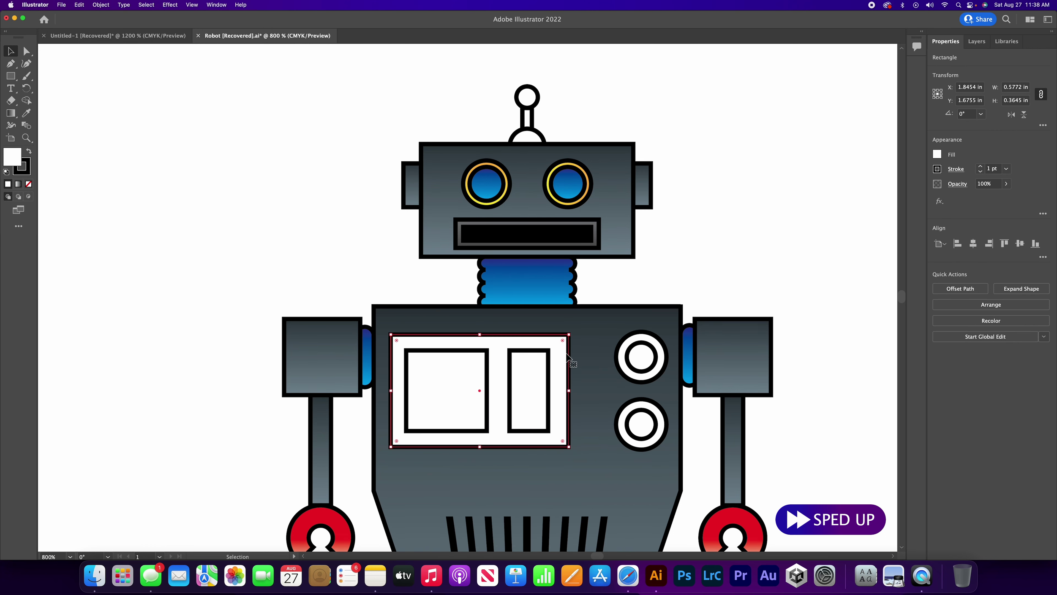
click(936, 154)
click(907, 207)
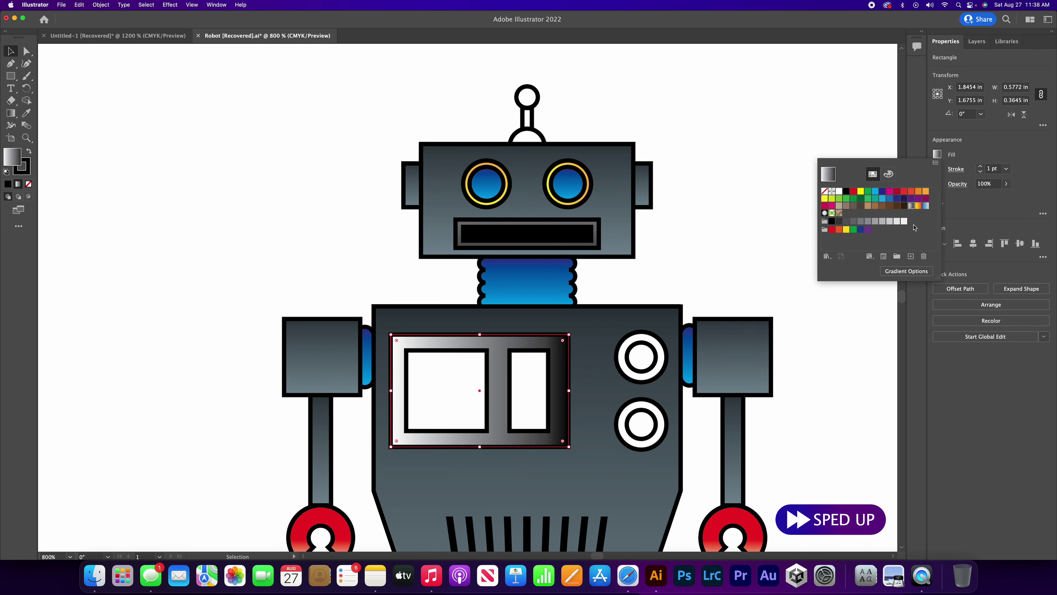
click(908, 272)
double_click(791, 231)
click(753, 284)
click(791, 287)
Step: Recolour the chest panel gradient's black stop a lighter grey and set the gradient angle to 90°
click(889, 230)
double_click(888, 231)
click(792, 287)
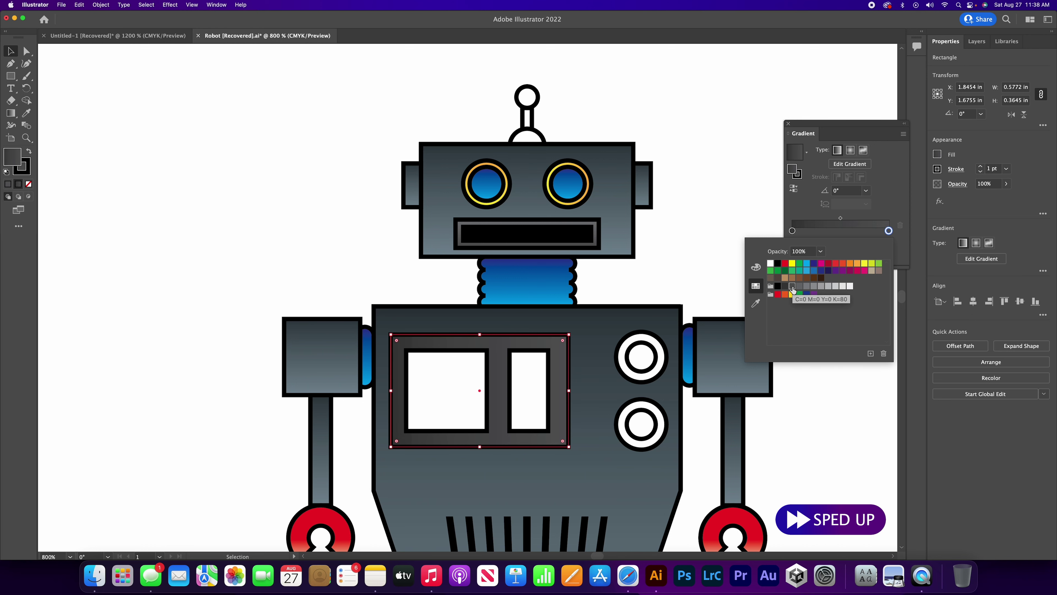
click(810, 287)
click(801, 288)
click(886, 184)
click(865, 190)
click(882, 246)
click(789, 124)
Step: Fill the square inside the chest panel with a linear gradient and recolour its white stop red-orange
click(482, 389)
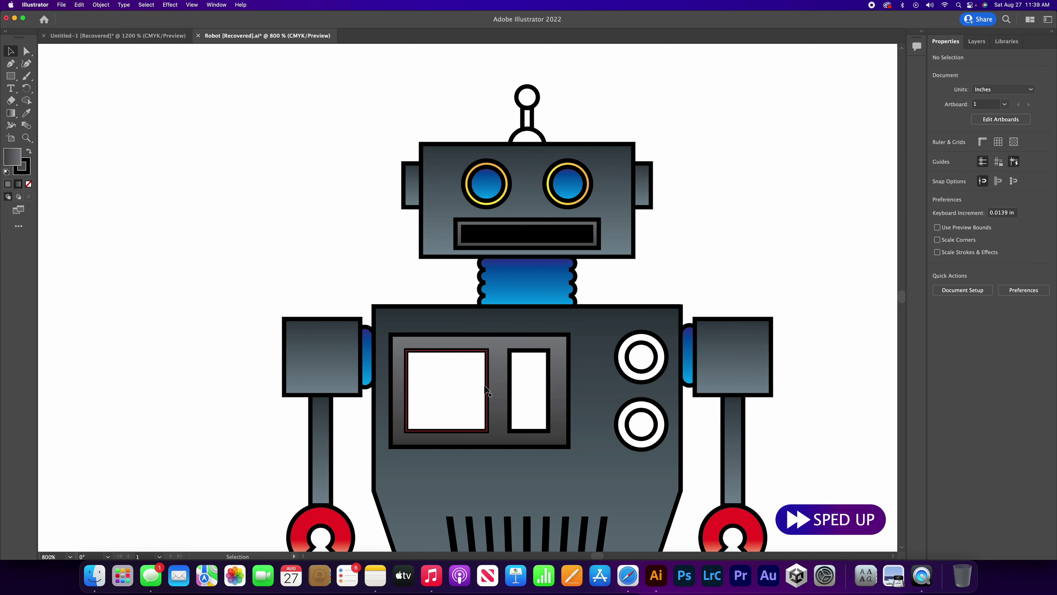
click(937, 154)
click(908, 207)
click(907, 271)
double_click(792, 230)
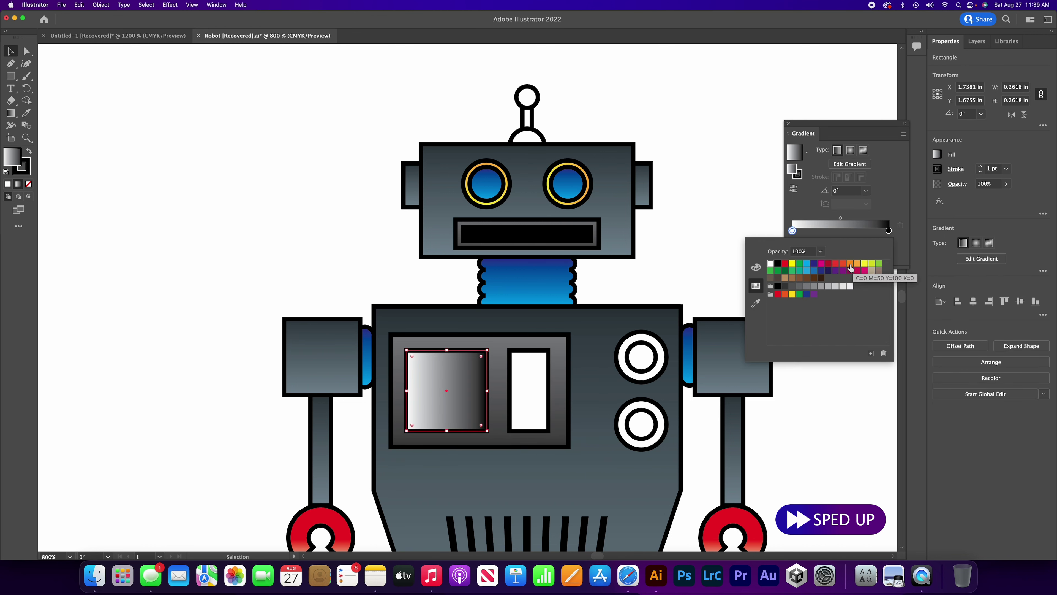
click(843, 263)
Step: Recolour the chest square's black gradient stop yellow (C=5 M=0 Y=90 K=0) and set the gradient angle to 90°
double_click(888, 230)
click(864, 264)
click(885, 183)
click(866, 191)
click(882, 249)
click(788, 123)
Step: Apply a linear gradient fill to the narrow rectangle inside the chest panel
click(528, 390)
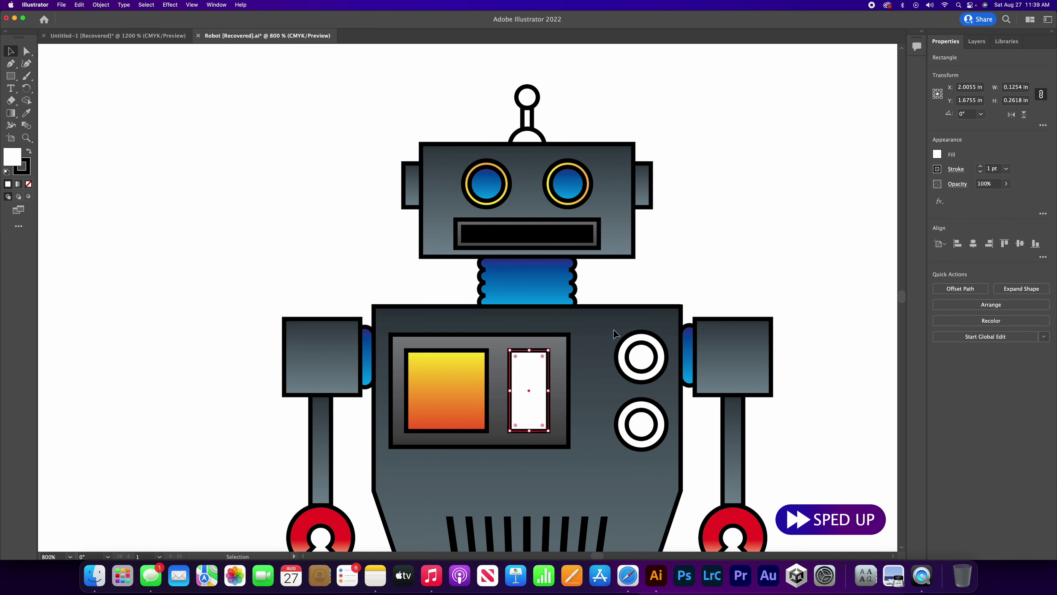
click(937, 154)
click(911, 206)
click(905, 272)
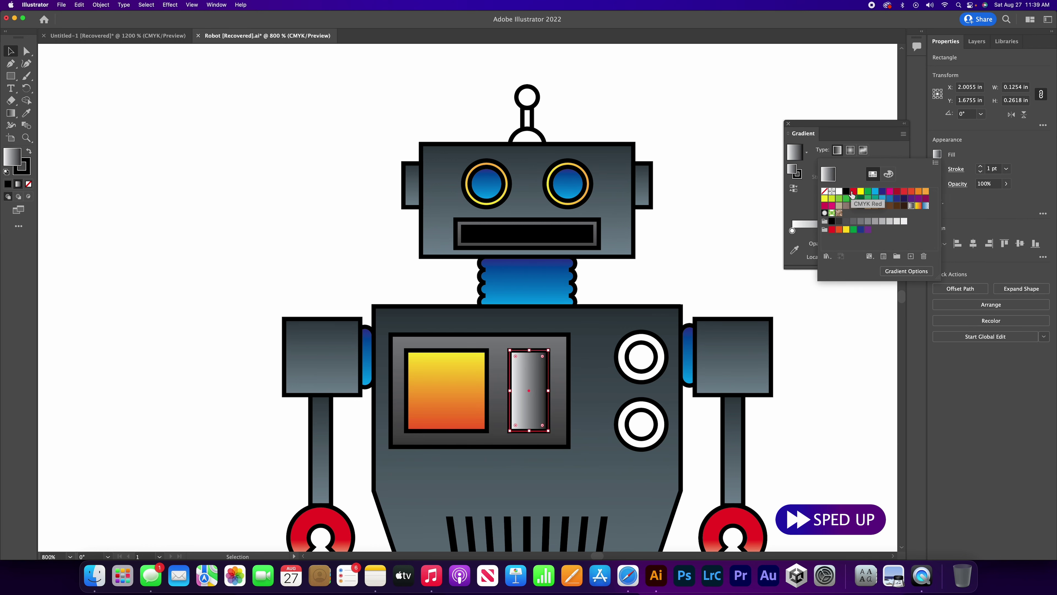
click(853, 191)
click(860, 148)
click(836, 150)
Step: Set the narrow rectangle's gradient stops to red and yellow (C=5 M=0 Y=90 K=0)
double_click(792, 230)
click(786, 264)
double_click(889, 230)
click(864, 264)
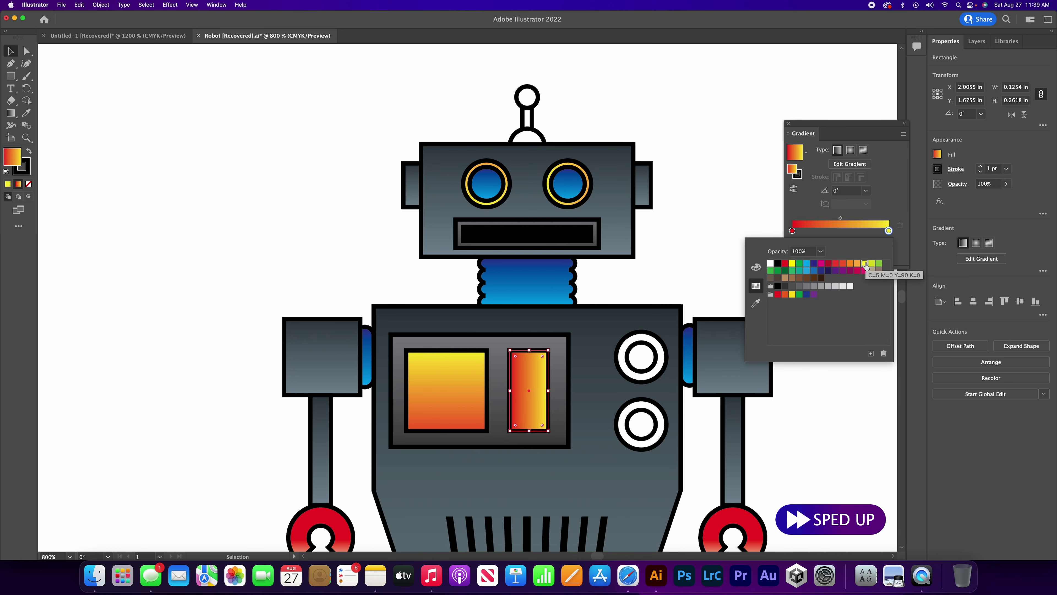
Step: Set the narrow rectangle's gradient angle to 90°, recolour its red stop red-orange and close the gradient settings
click(866, 190)
click(880, 244)
double_click(792, 230)
click(842, 263)
click(794, 125)
click(788, 123)
click(755, 184)
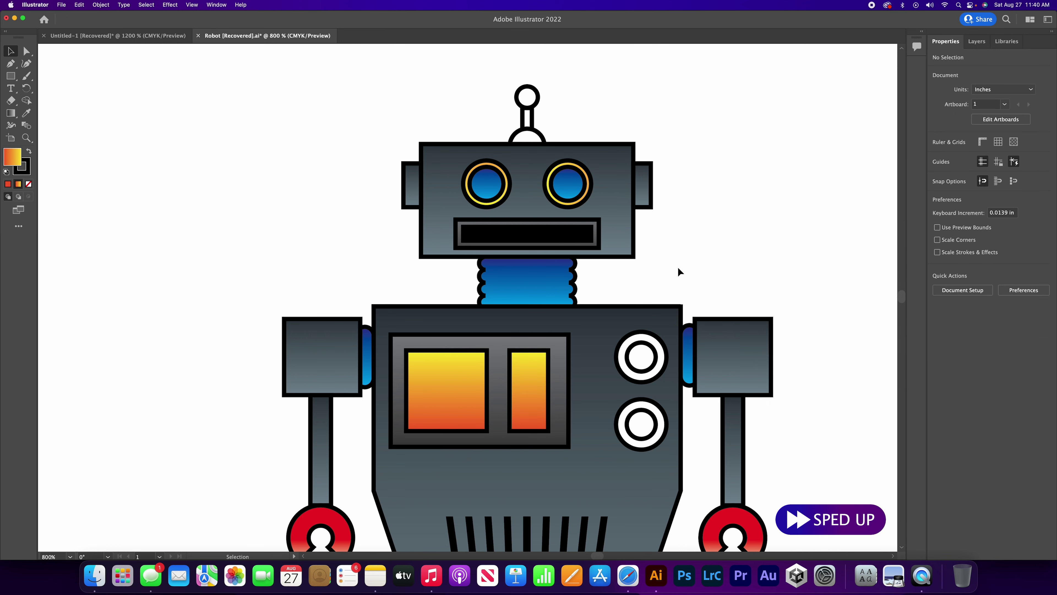
Step: Copy the chest panel's grey gradient onto the outer circles of both round chest buttons
scroll(679, 271, down, 5)
scroll(740, 297, up, 5)
scroll(701, 300, up, 2)
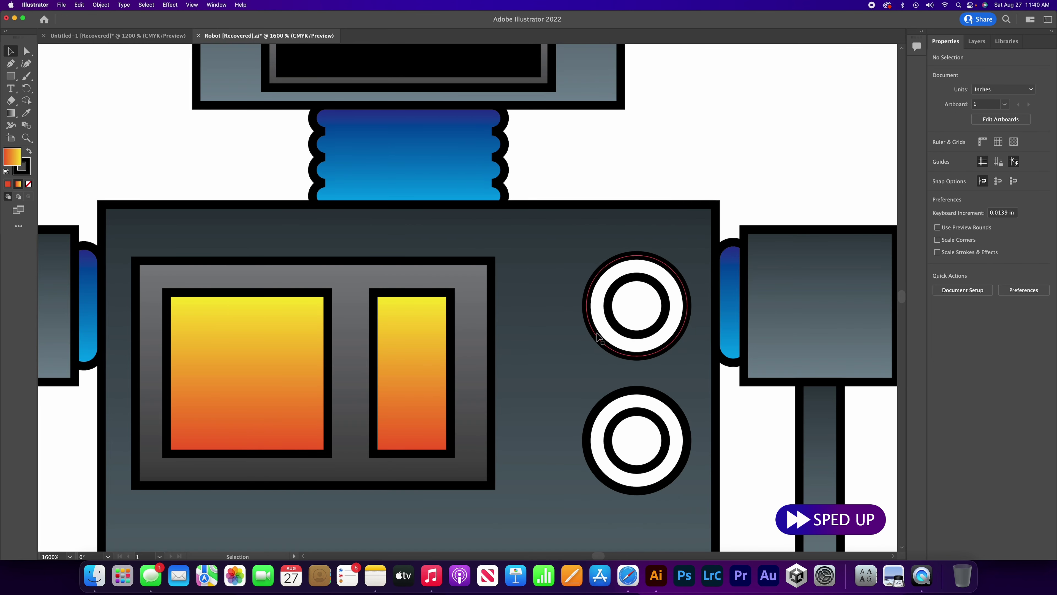
click(684, 284)
key(i)
click(267, 276)
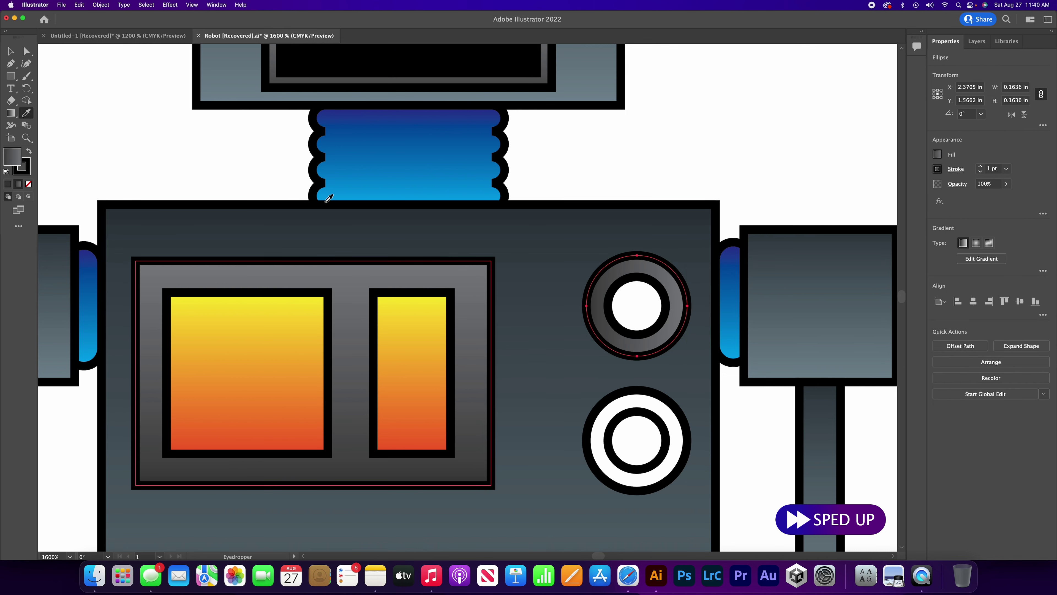
key(v)
click(599, 420)
key(i)
click(470, 416)
key(v)
Step: Set the grey gradient angle to 90° on the outer circles of both chest buttons
click(610, 290)
click(937, 154)
click(652, 265)
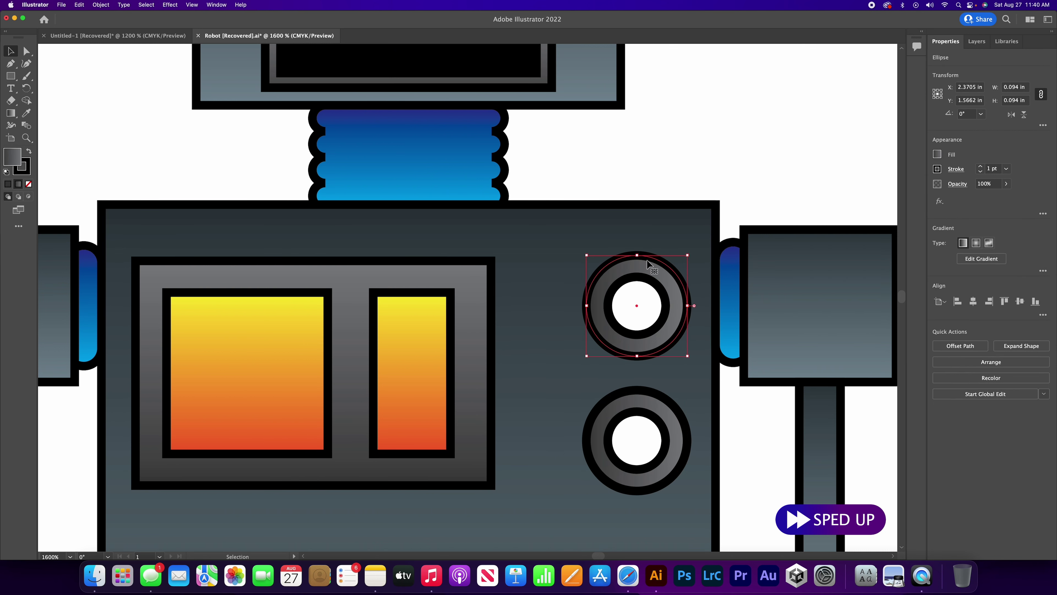
click(937, 154)
click(866, 190)
click(876, 249)
click(679, 463)
click(866, 190)
click(886, 248)
click(787, 123)
click(701, 321)
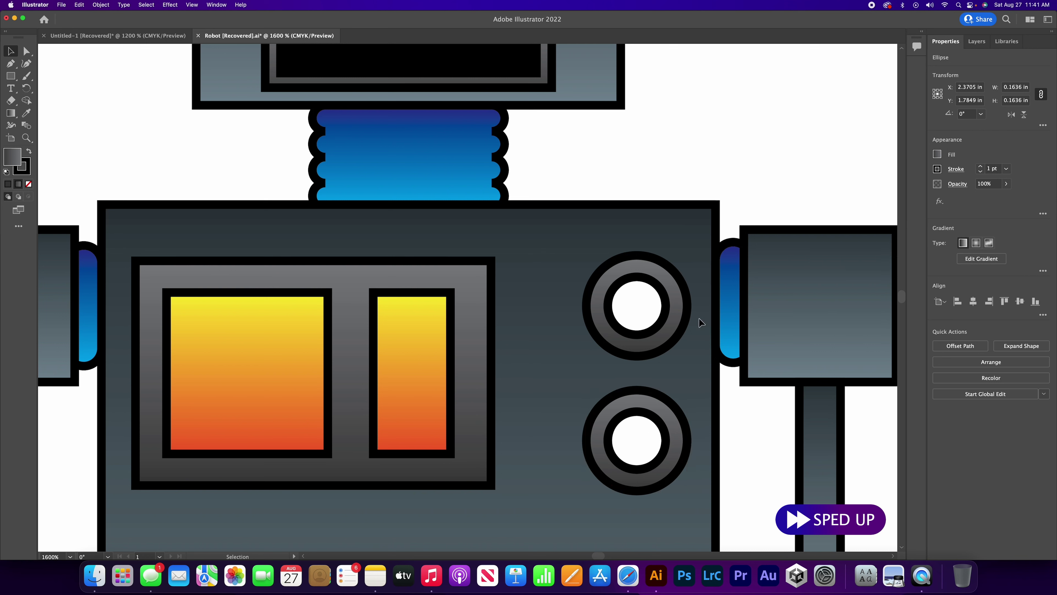
Step: Fill the upper chest button's inner circle with a vertical light-green to green linear gradient
click(649, 308)
click(937, 154)
click(827, 212)
click(906, 273)
double_click(791, 231)
click(799, 266)
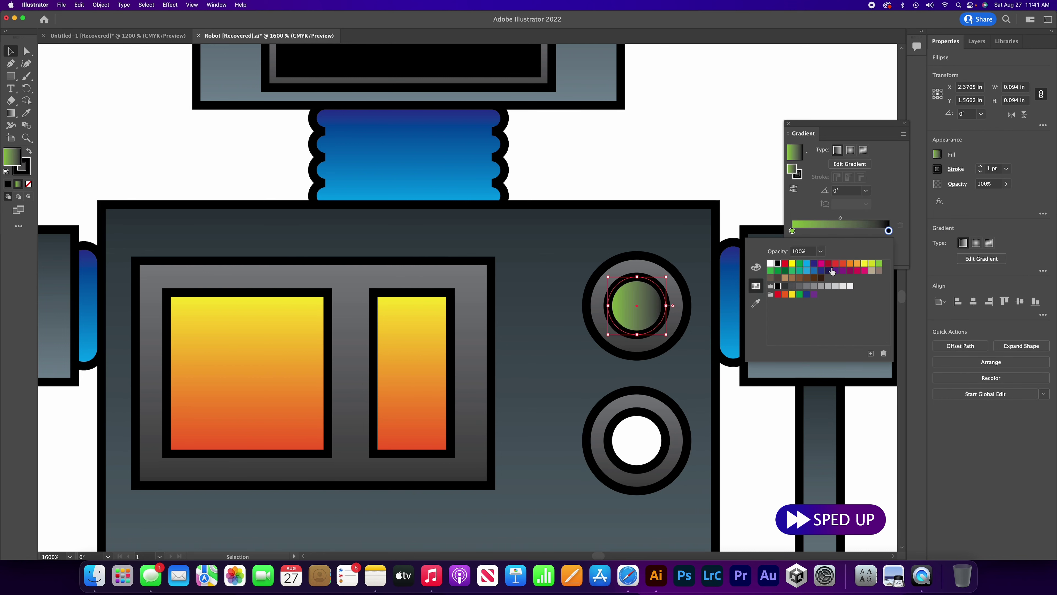
Step: Fill the lower chest button's inner circle with a red to dark-red linear gradient at 90° and close the gradient settings
click(637, 440)
click(31, 115)
click(11, 54)
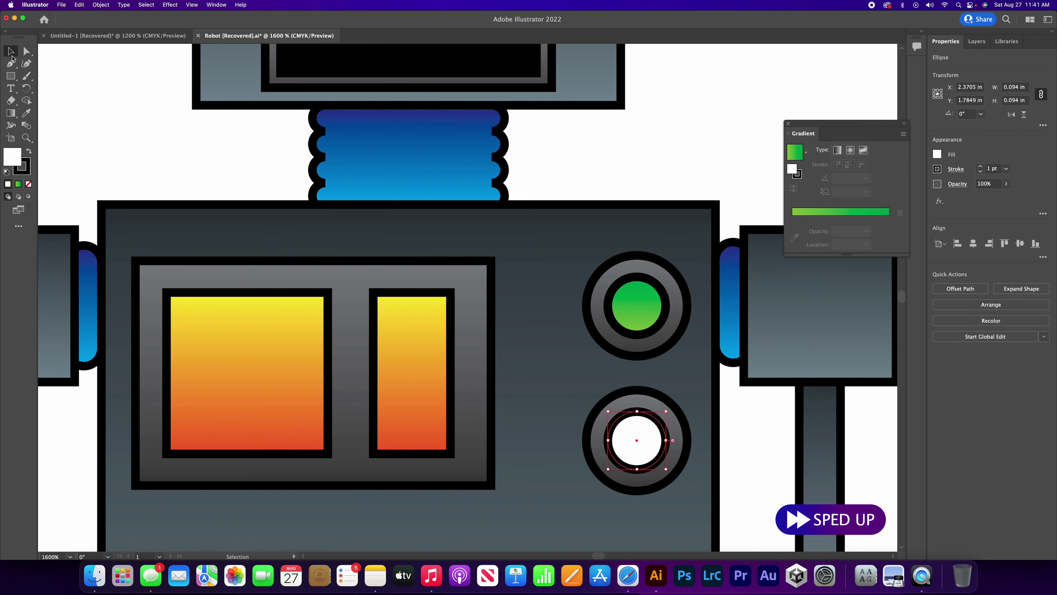
click(837, 150)
double_click(792, 230)
click(785, 262)
click(865, 191)
click(874, 245)
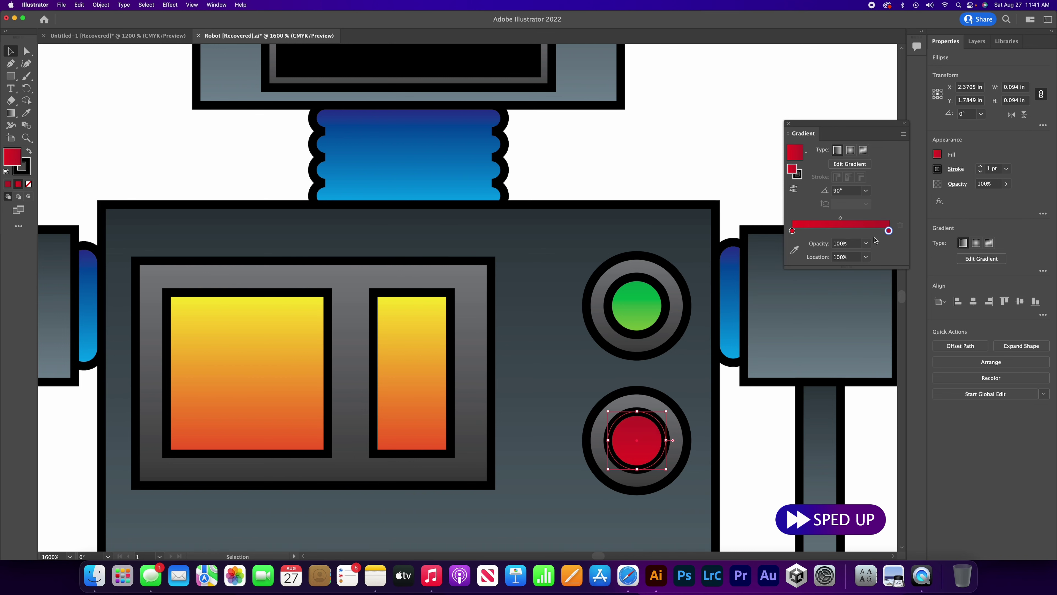
click(788, 123)
click(780, 129)
Step: Darken the end stop of the lower chest button's red gradient, close the gradient settings and deselect the button
scroll(691, 197, down, 3)
scroll(691, 293, up, 4)
click(603, 283)
click(938, 152)
click(877, 275)
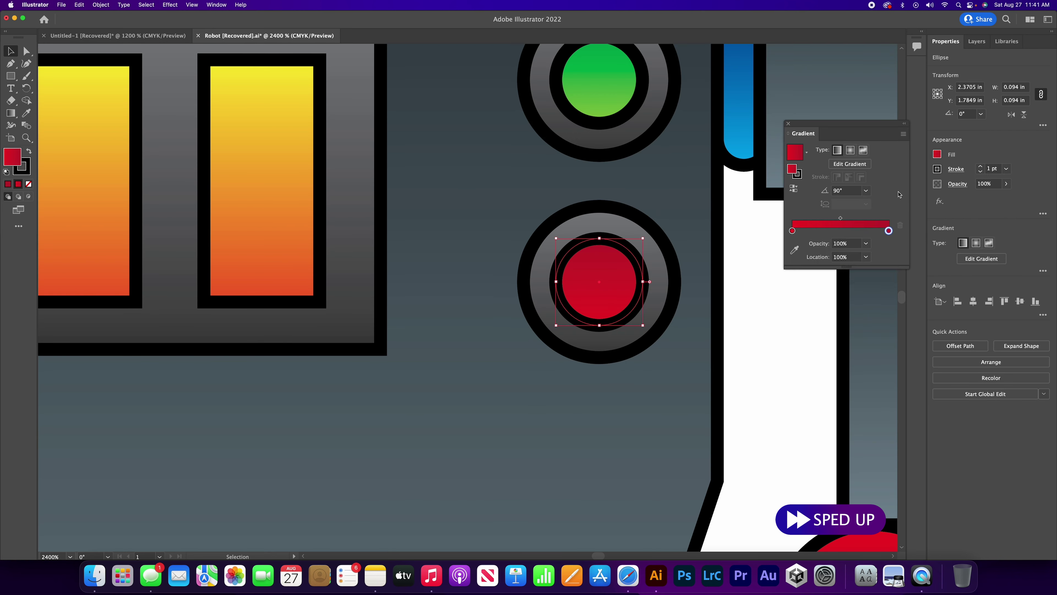
double_click(888, 231)
click(755, 264)
click(866, 178)
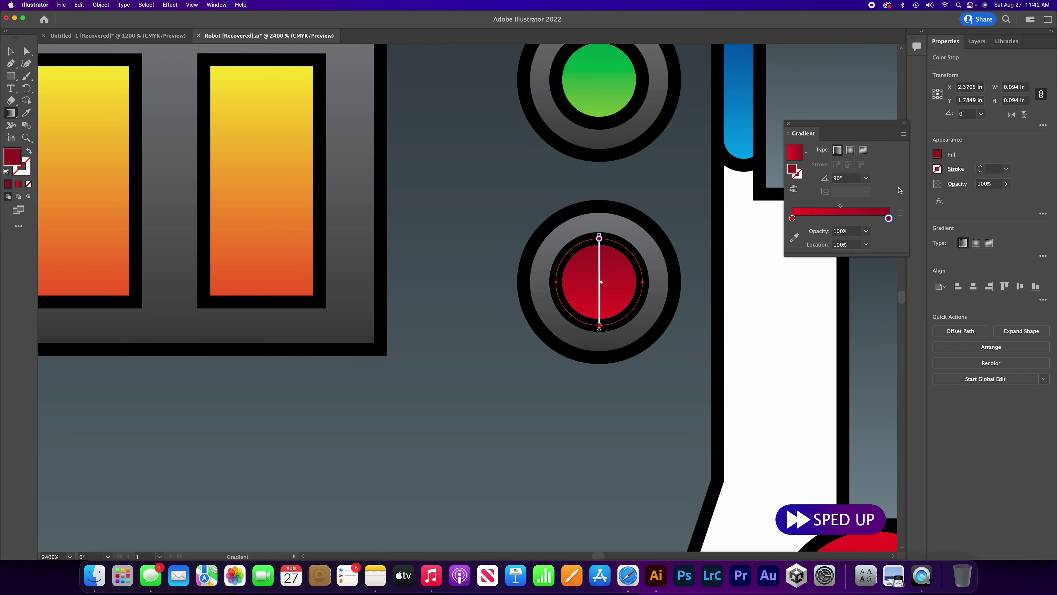
click(878, 329)
click(788, 123)
key(v)
click(768, 333)
Step: Lock the Details layer, then unlock and activate the Outline layer
scroll(768, 338, down, 5)
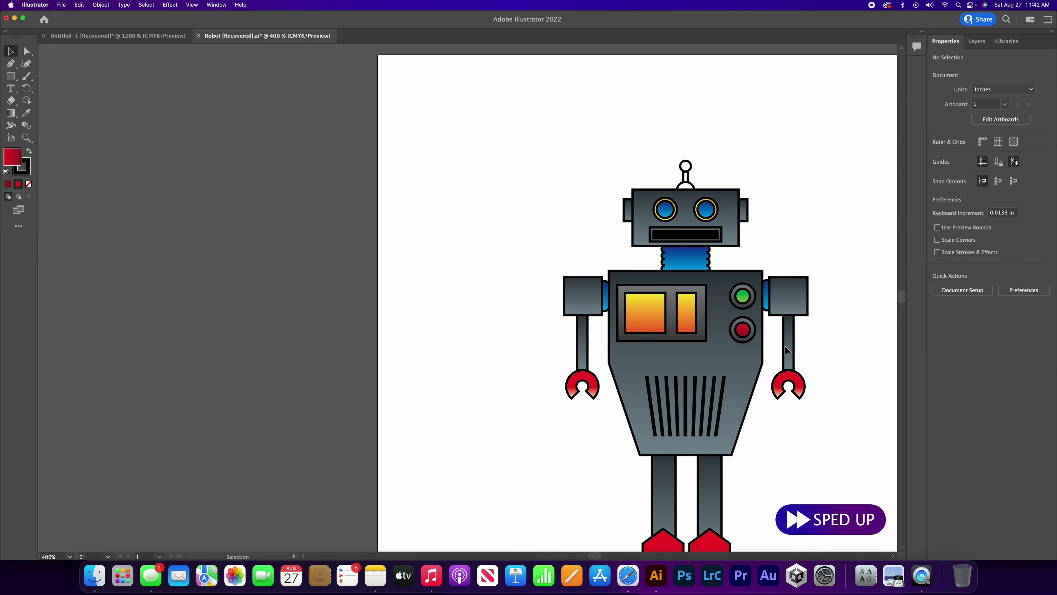
drag(870, 359, 783, 302)
click(977, 41)
click(946, 68)
click(946, 58)
click(995, 68)
Step: Copy the head's blue-grey gradient onto the round base of the antenna
scroll(603, 125, up, 4)
click(595, 148)
key(i)
click(466, 199)
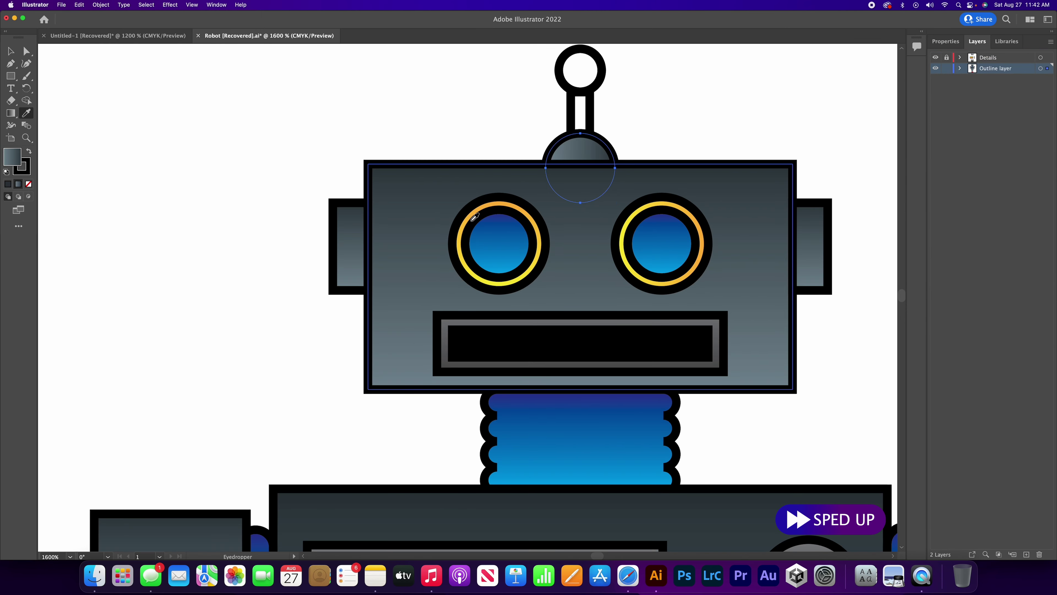
Step: Shift the antenna base's dark gradient stop toward the light end and set the gradient angle to -90°
click(945, 42)
click(937, 154)
click(899, 272)
click(865, 190)
click(878, 243)
drag(889, 230, 809, 218)
click(866, 190)
click(879, 343)
click(788, 123)
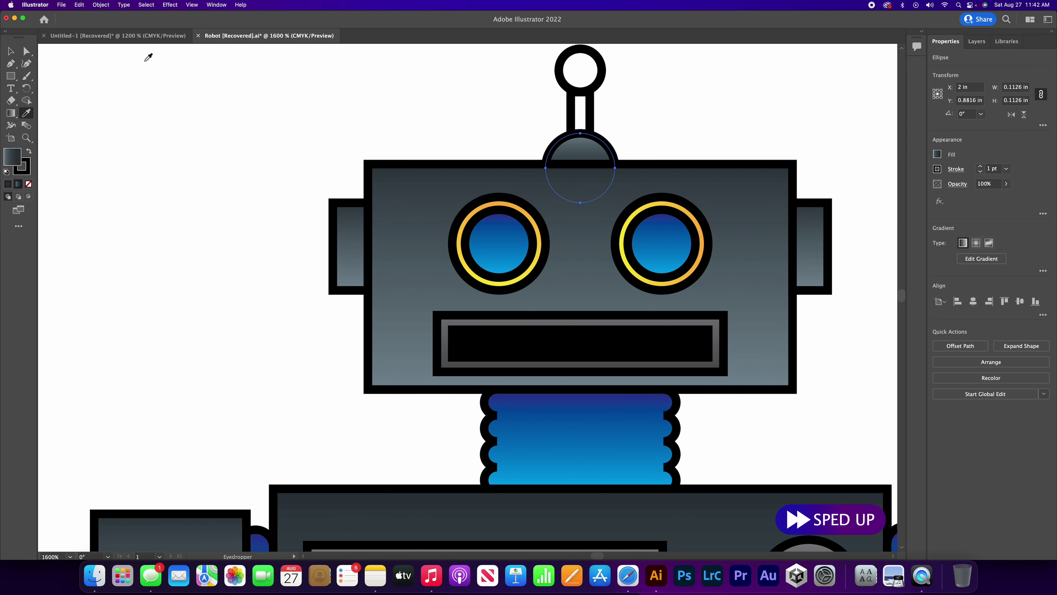
Step: Copy the blue-grey gradient of the antenna's round base onto the antenna stem
click(11, 52)
click(580, 113)
click(26, 113)
click(563, 153)
Step: Change the antenna stem's gradient angle so it runs vertically from dark at the top to light at the bottom, and close the gradient settings
click(937, 154)
click(906, 270)
click(840, 142)
click(866, 190)
click(878, 244)
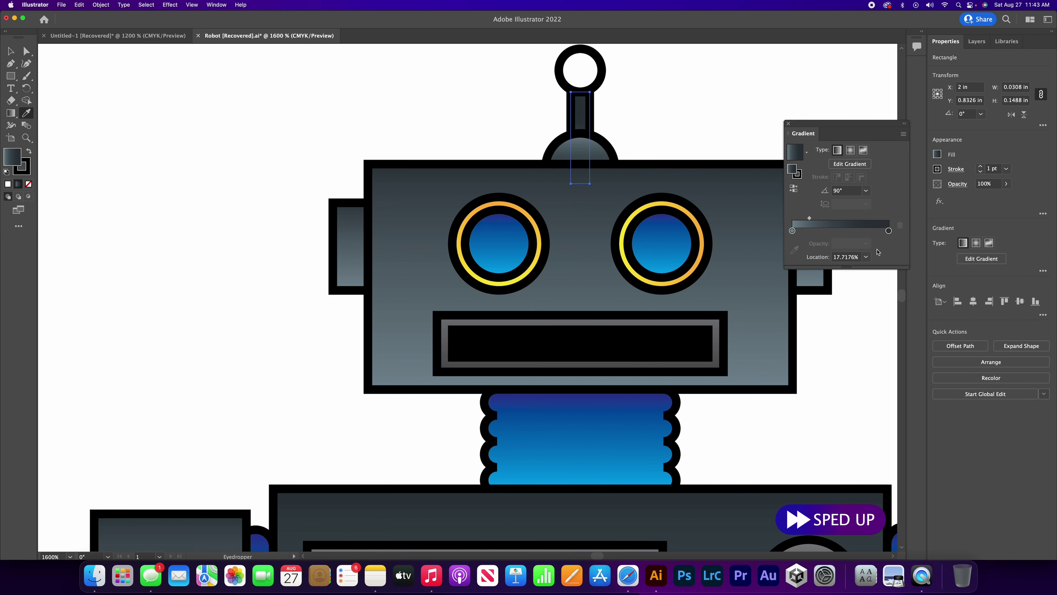
click(866, 191)
click(878, 343)
click(788, 123)
Step: Fill the ball at the tip of the antenna with a linear gradient and colour both stops red
click(11, 51)
click(586, 79)
scroll(587, 109, up, 5)
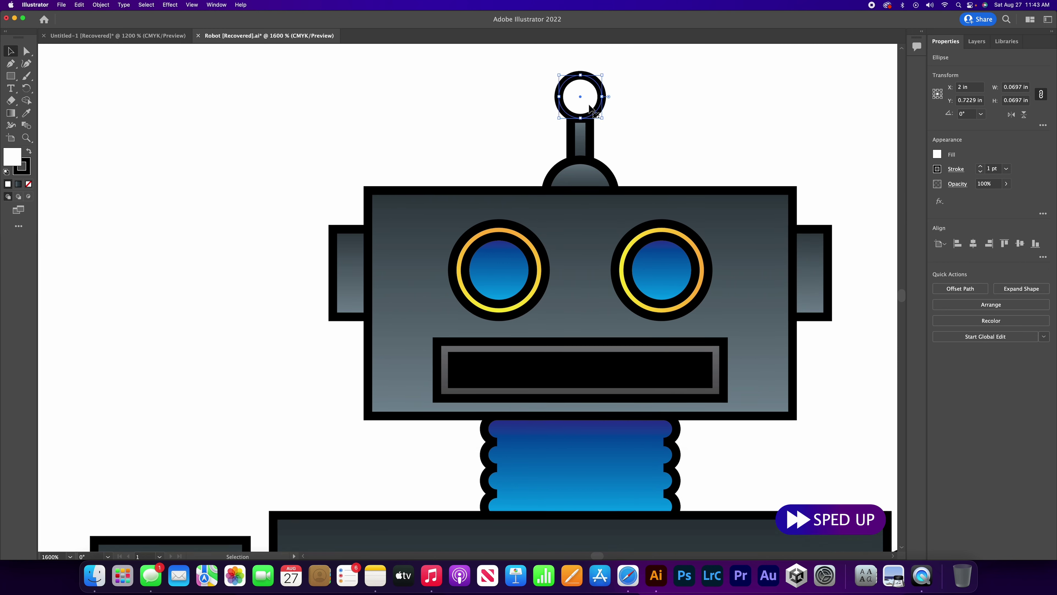
click(936, 154)
click(895, 200)
click(905, 270)
click(792, 232)
double_click(792, 230)
click(755, 285)
click(780, 297)
double_click(888, 231)
click(780, 296)
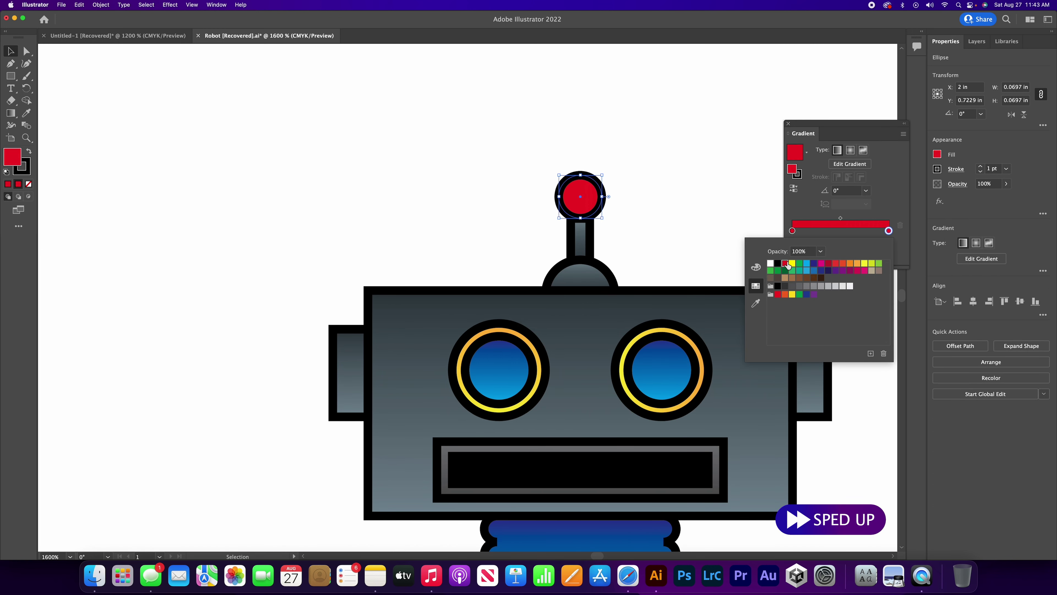
Step: Darken the end stop of the antenna ball's red gradient to 42% black, close the gradient settings and deselect the ball
click(755, 267)
drag(803, 311, 826, 311)
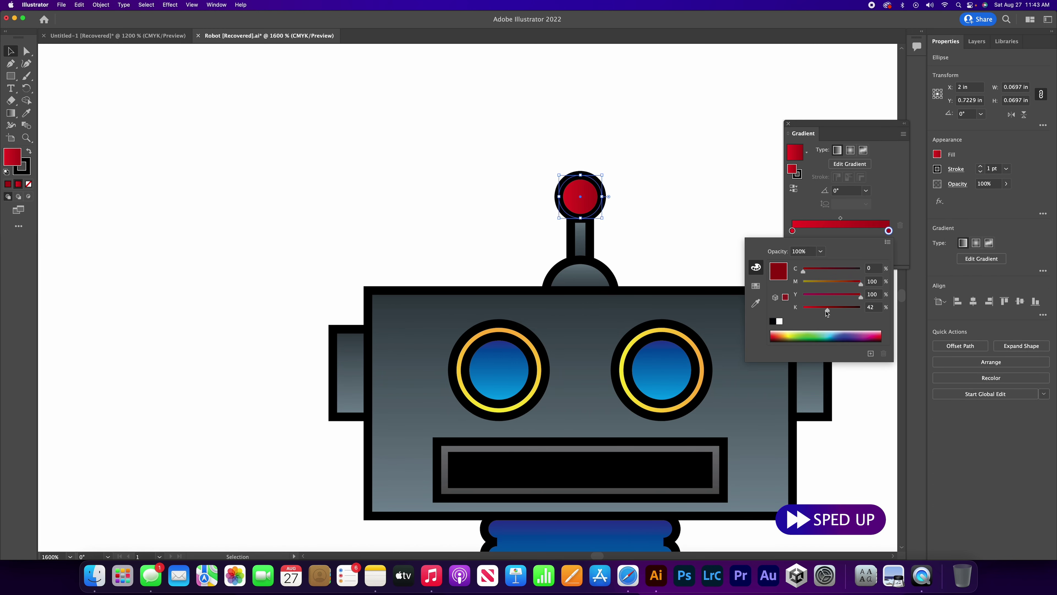
click(856, 219)
click(788, 124)
click(642, 215)
Step: Examine the coloured robot as a whole and its head and chest up close
scroll(649, 157, down, 5)
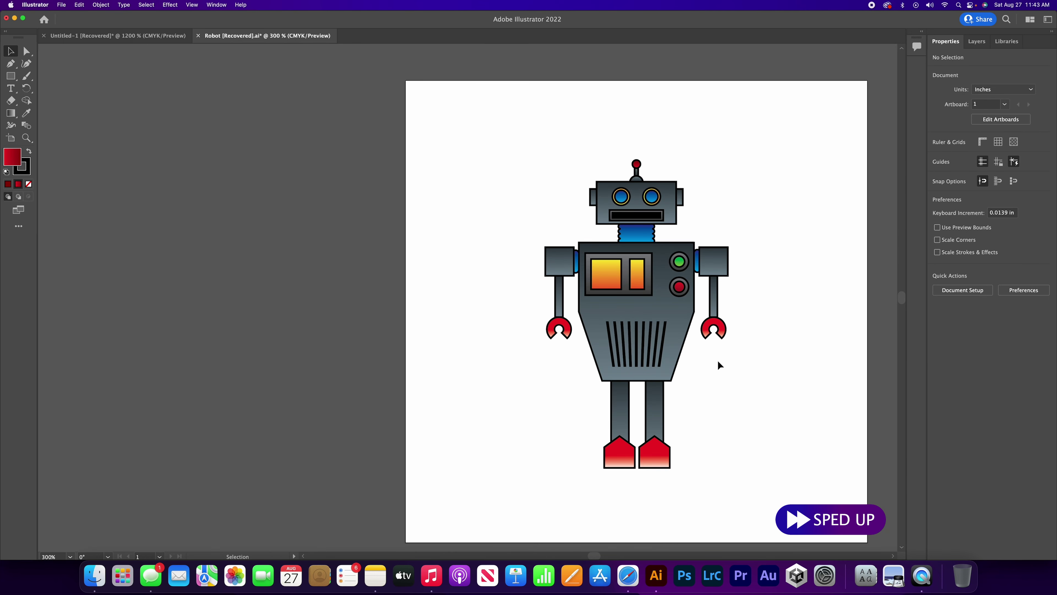
scroll(718, 360, up, 1)
drag(800, 298, 761, 309)
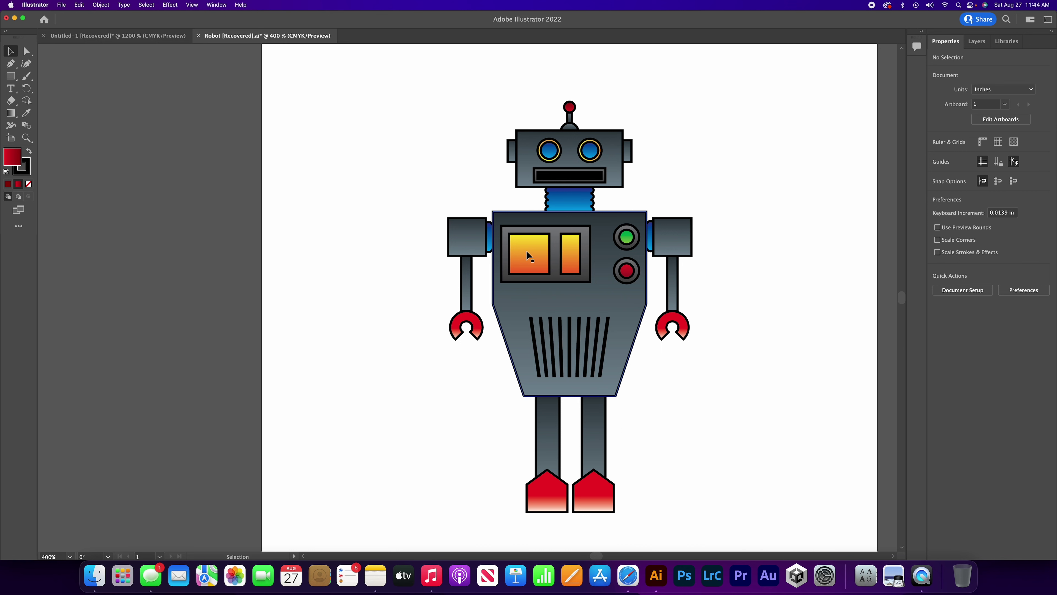
scroll(579, 239, up, 1)
scroll(574, 242, down, 1)
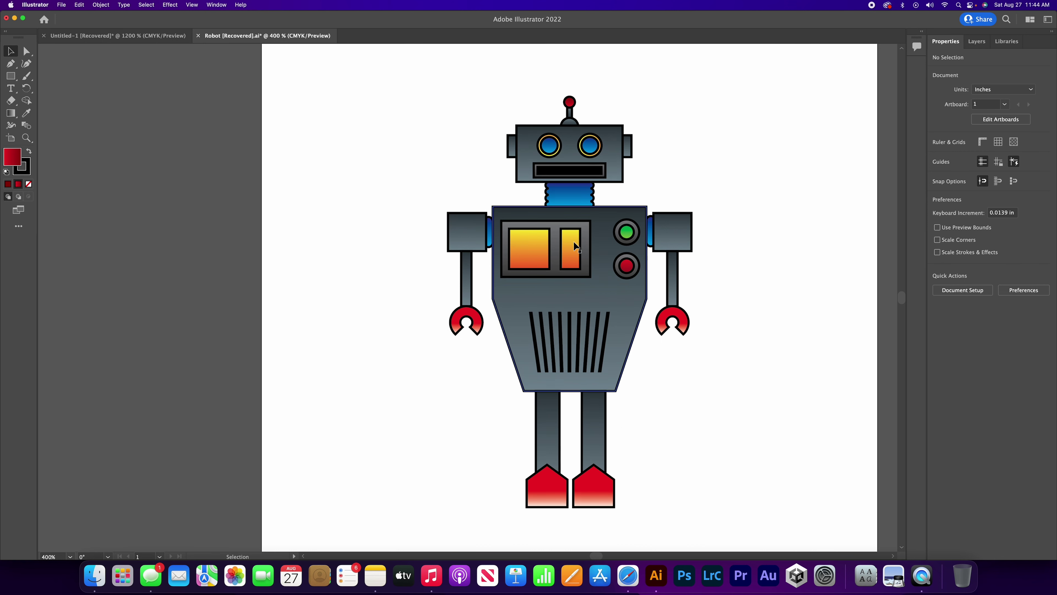
scroll(604, 208, up, 2)
scroll(601, 208, up, 1)
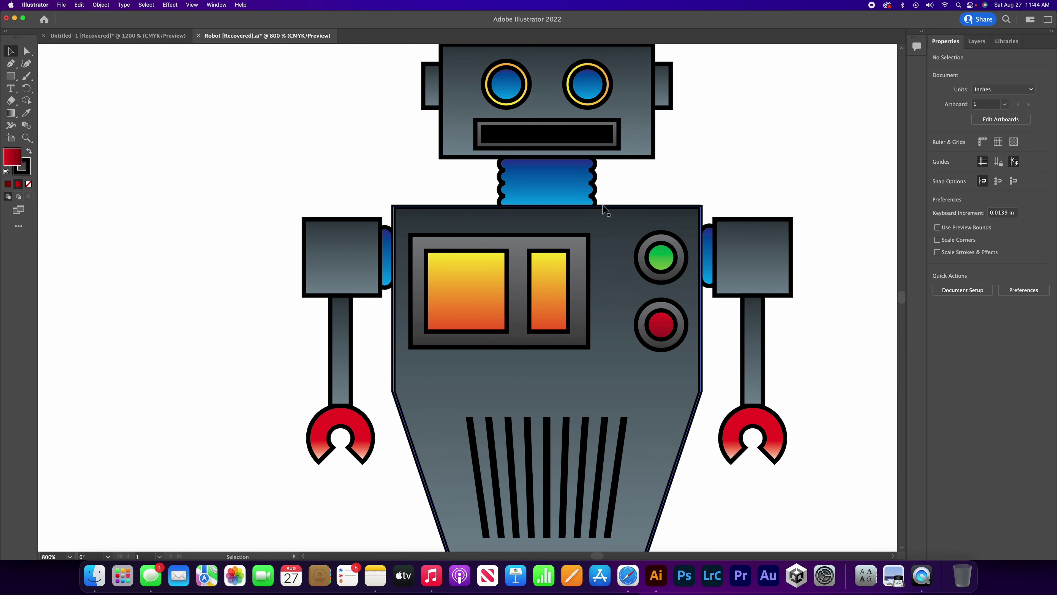
scroll(696, 173, up, 3)
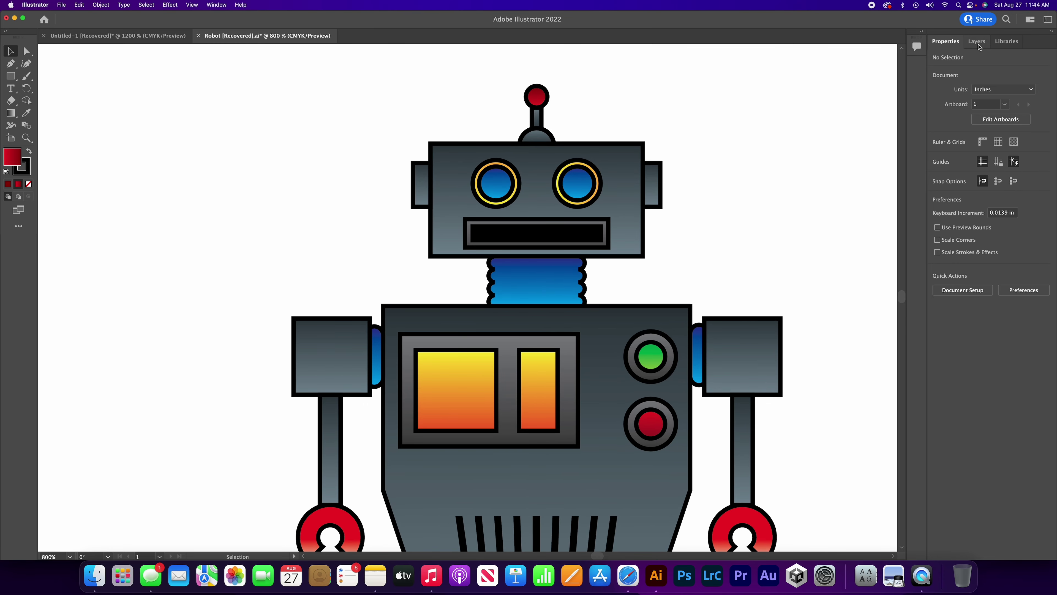
Step: With the Details layer unlocked, group the head, face, ears and antenna and move the group up and right, clear of the neck
click(978, 43)
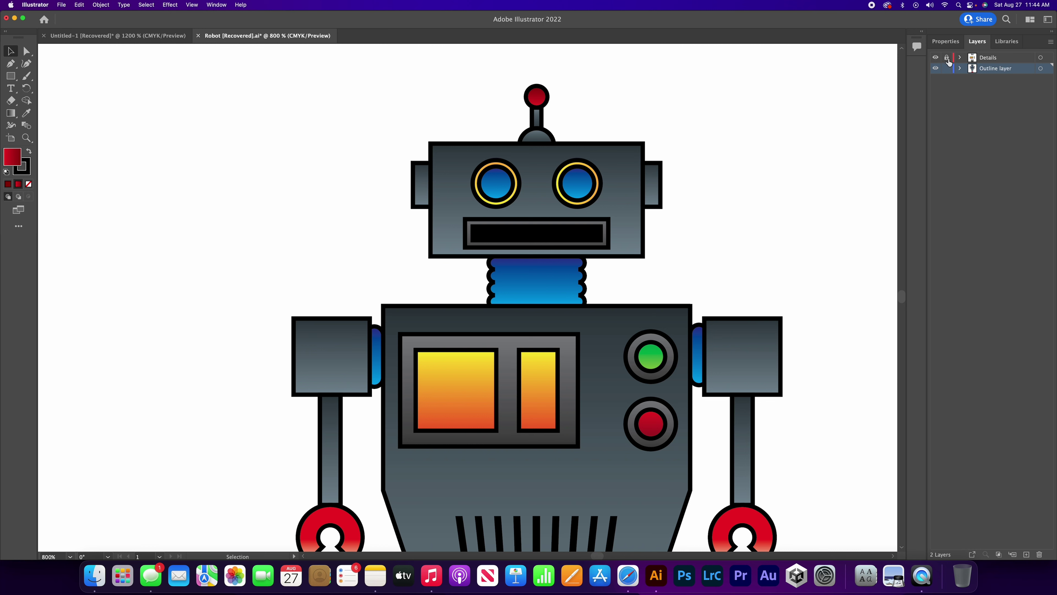
drag(236, 92, 558, 217)
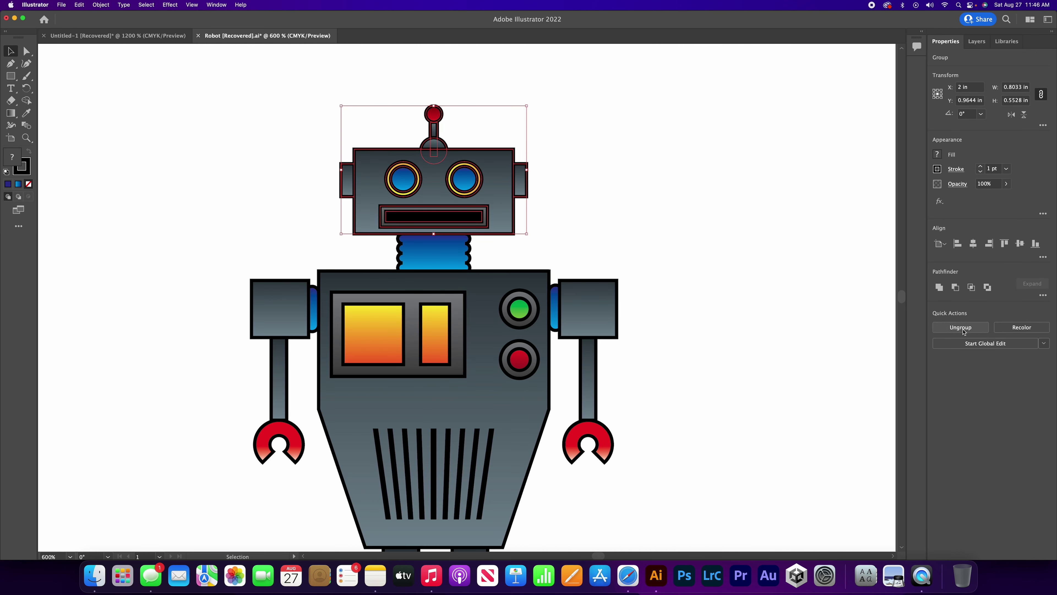
click(957, 327)
click(657, 170)
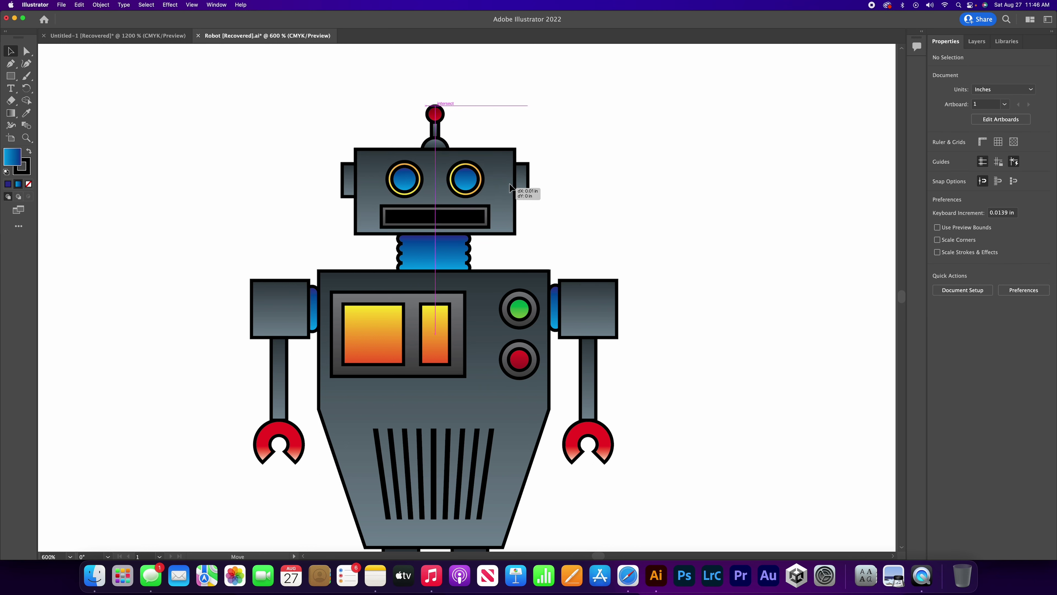
drag(500, 193, 680, 163)
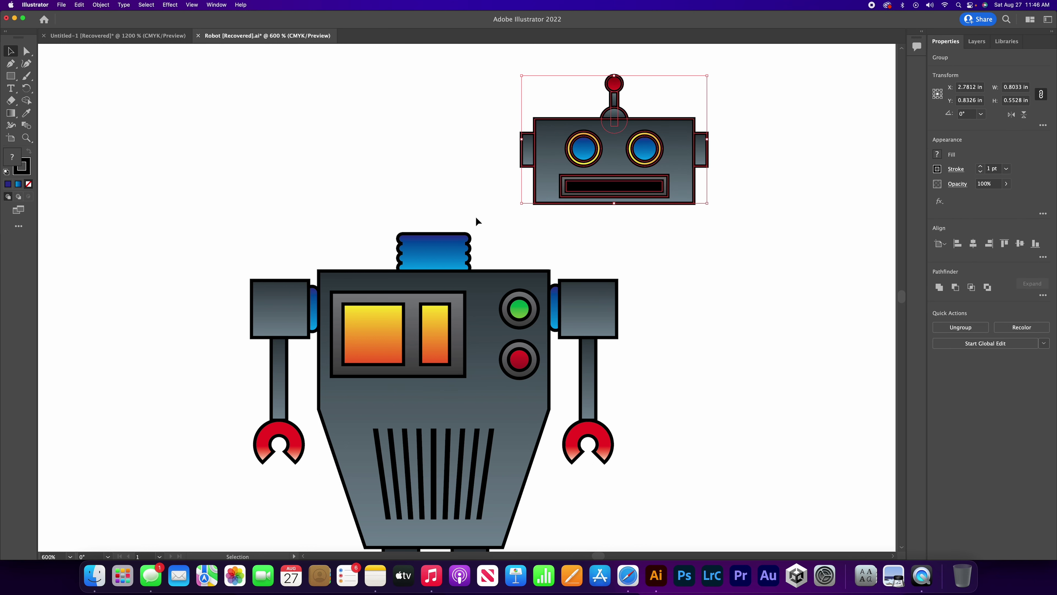
Step: Pull the neck's top-left corner anchor up and inward and raise the outer anchor of the top-left bulge to slant the neck's top
click(417, 253)
scroll(417, 254, up, 5)
scroll(417, 254, up, 2)
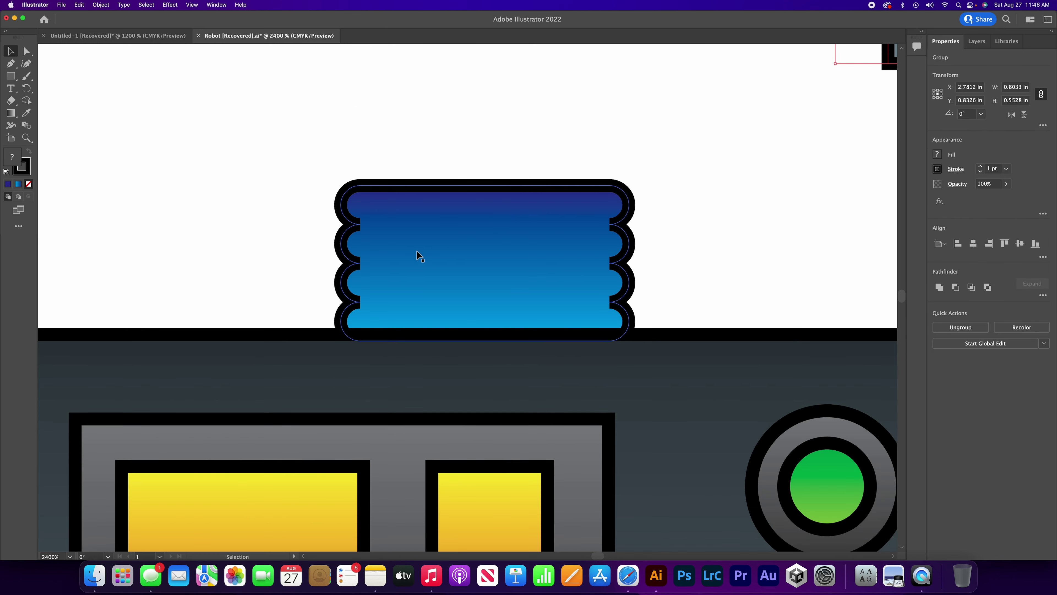
click(245, 167)
click(27, 52)
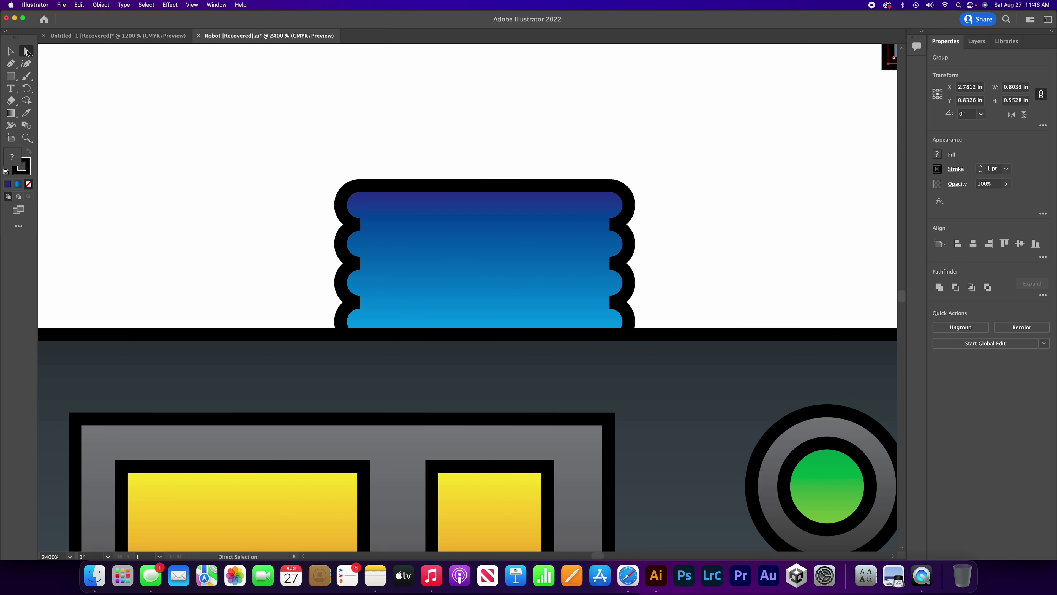
click(355, 232)
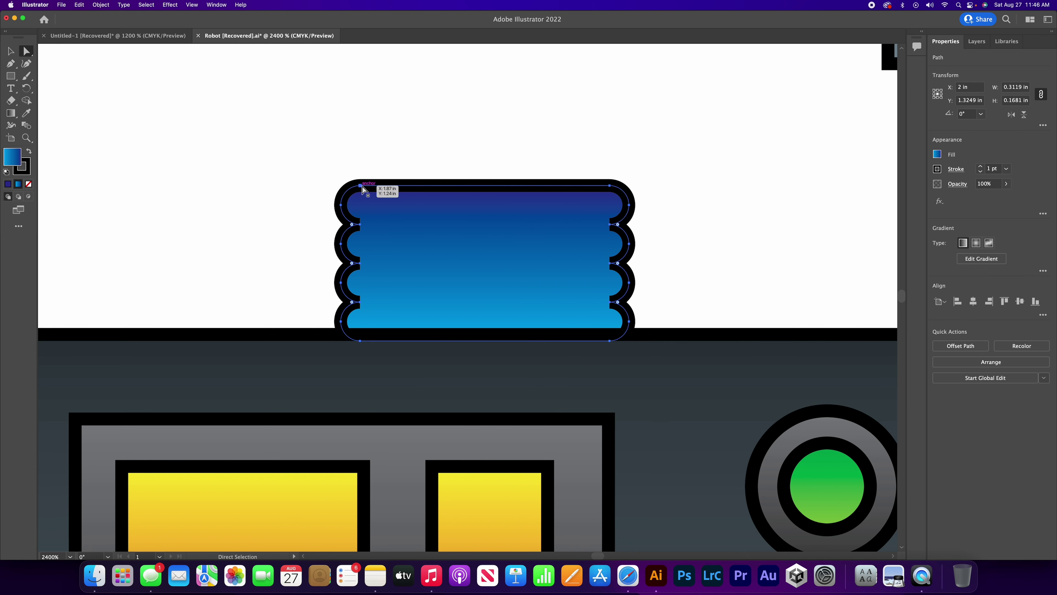
scroll(360, 204, down, 1)
scroll(377, 201, down, 3)
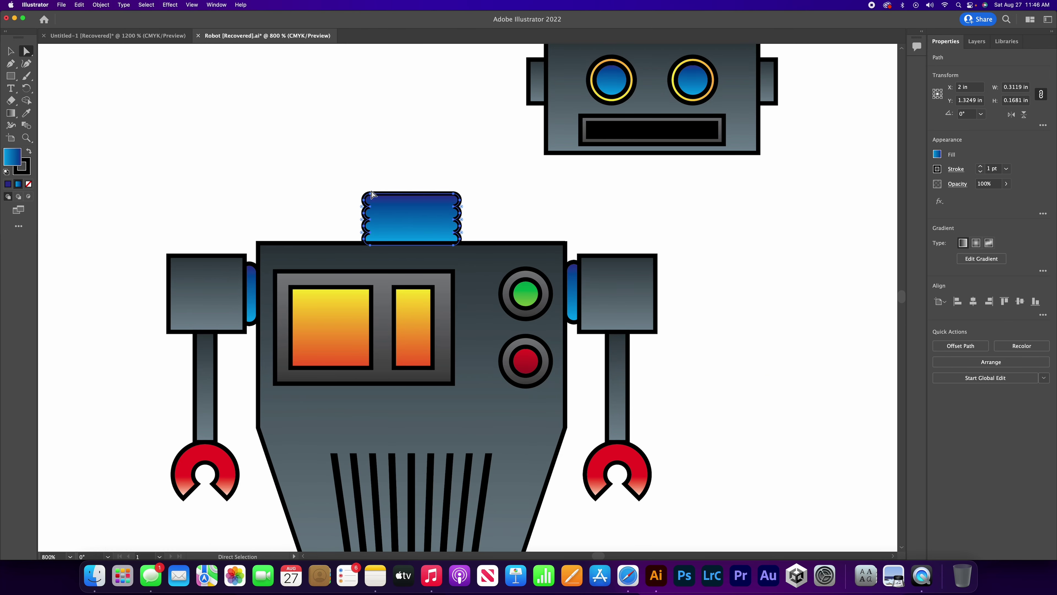
scroll(368, 202, up, 3)
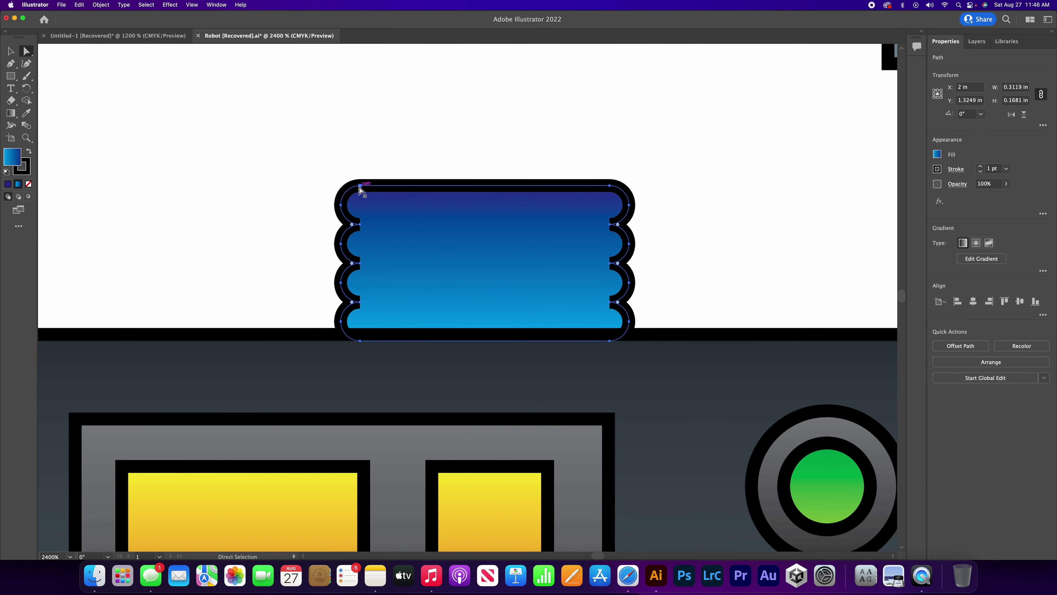
drag(360, 184, 393, 117)
drag(340, 205, 343, 164)
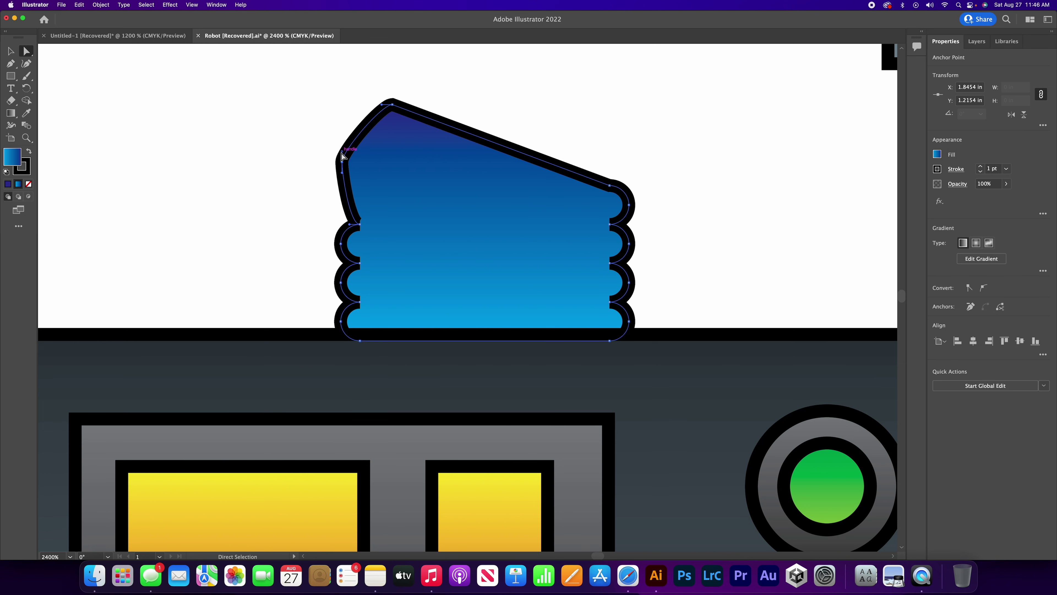
Step: Tilt and lengthen the direction handles of the top-left bulge's outer anchor to smooth its curve
scroll(339, 158, up, 2)
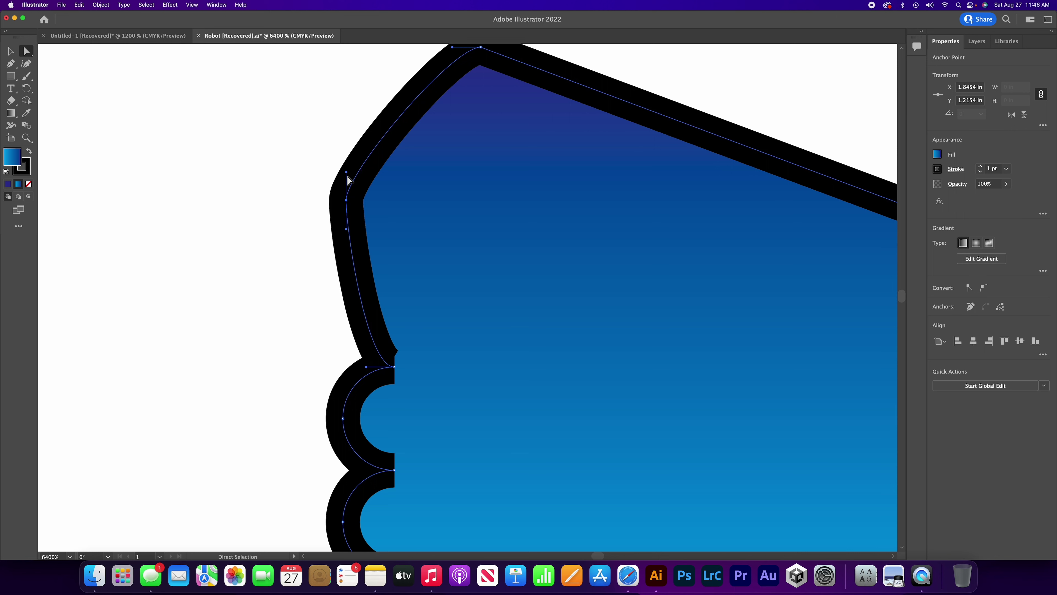
mouse_move(346, 172)
mouse_down()
mouse_move(358, 174)
mouse_move(359, 161)
mouse_up()
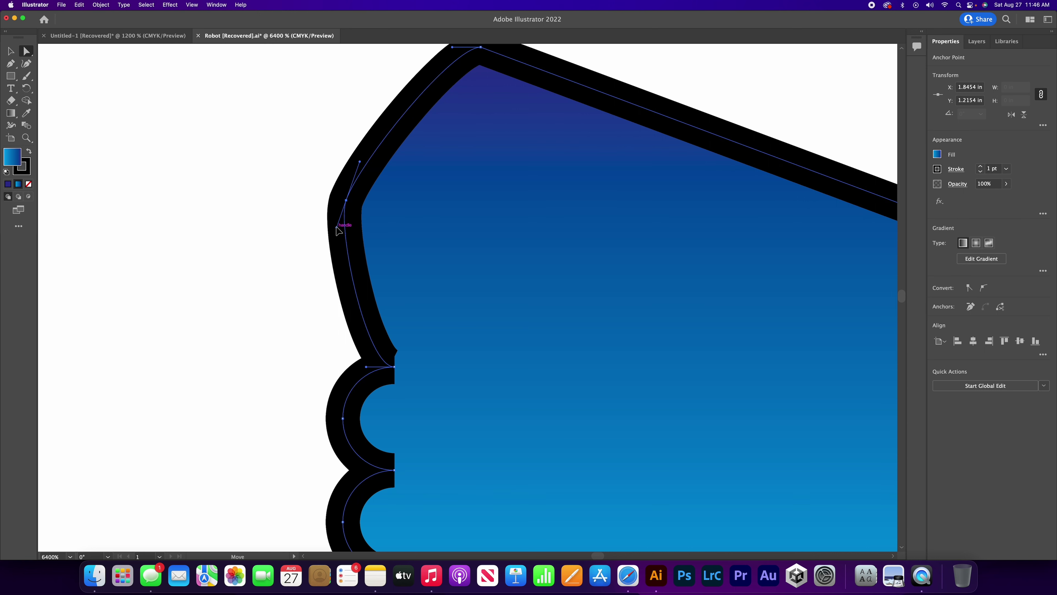
drag(338, 226, 330, 248)
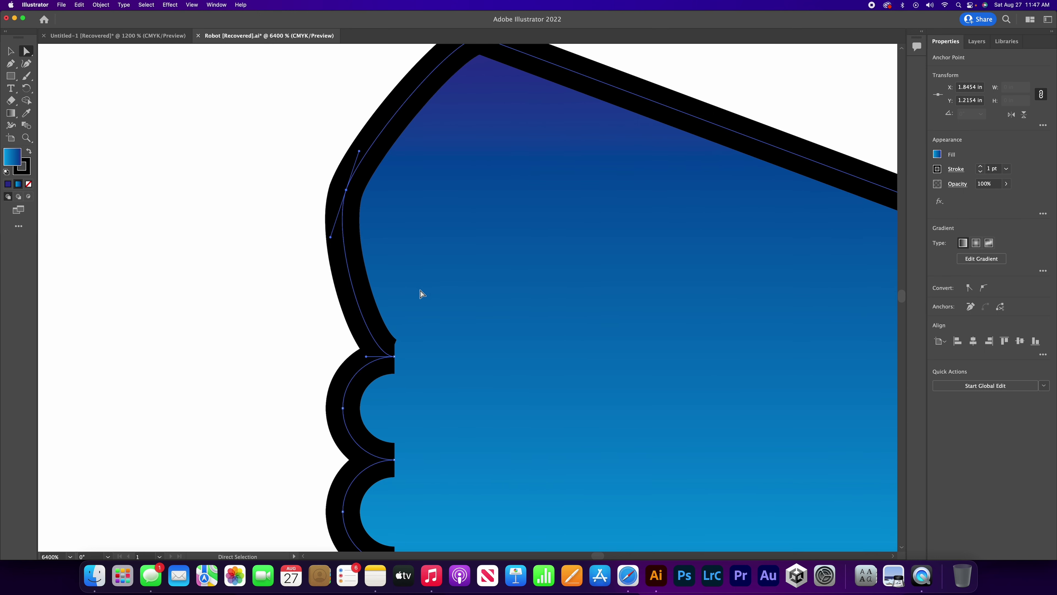
Step: Raise and adjust the remaining anchors along the neck's left side so its lower bulges stretch toward the raised corner
scroll(412, 298, down, 5)
drag(395, 288, 396, 244)
drag(342, 335, 338, 324)
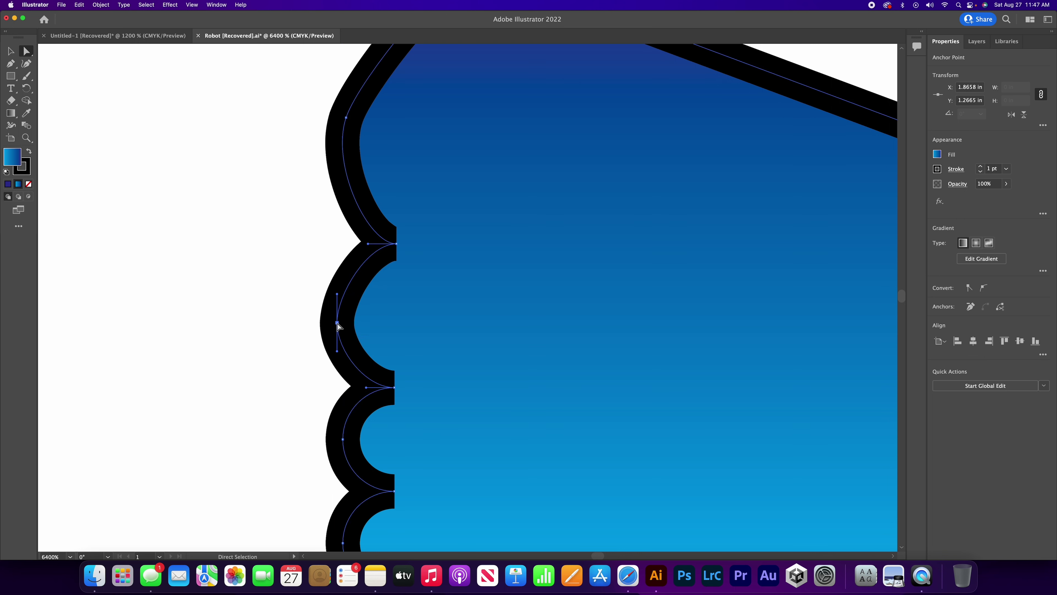
scroll(361, 354, down, 2)
scroll(393, 346, down, 3)
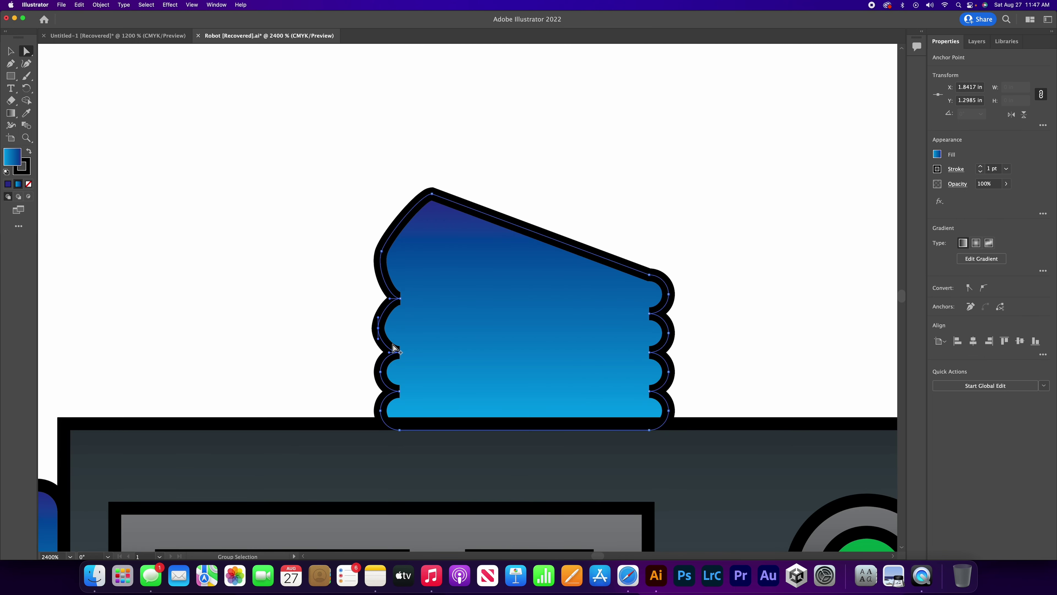
scroll(393, 346, up, 2)
drag(402, 364, 401, 353)
drag(402, 290, 403, 272)
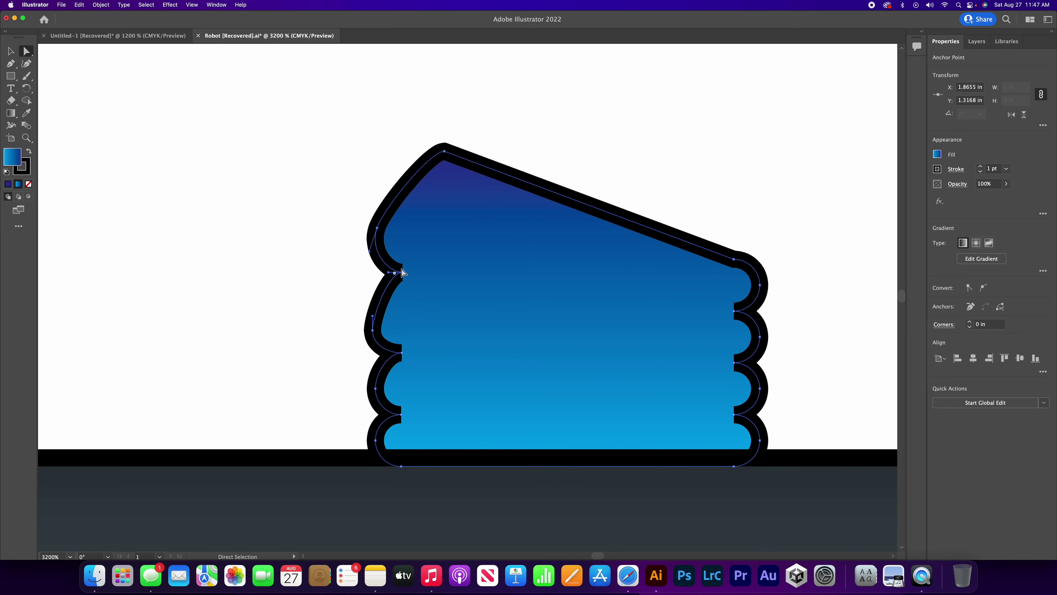
drag(384, 230, 390, 211)
drag(373, 330, 369, 312)
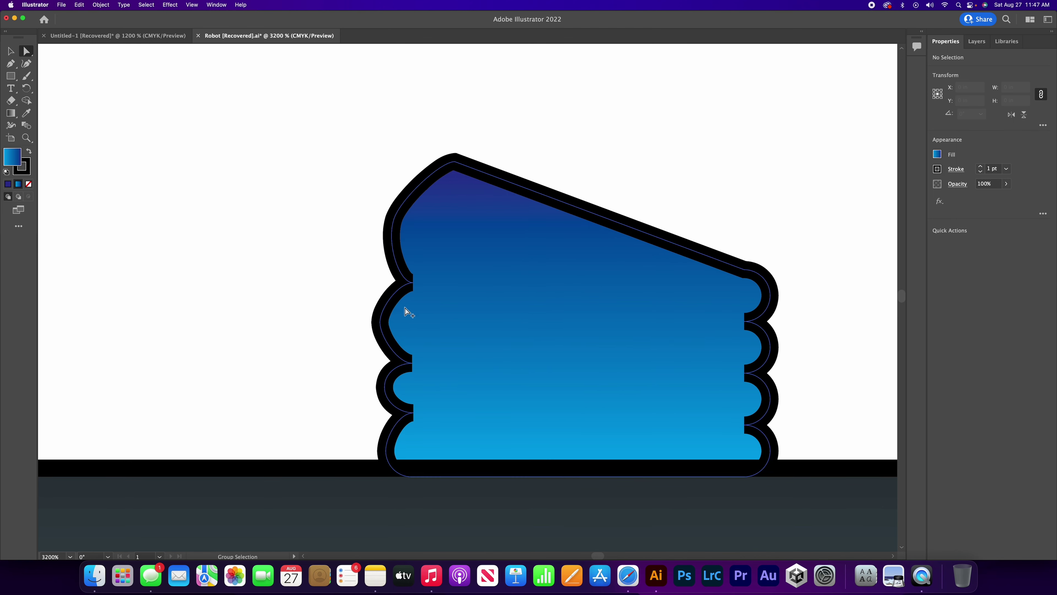
scroll(405, 309, down, 3)
scroll(357, 307, down, 1)
scroll(357, 308, down, 1)
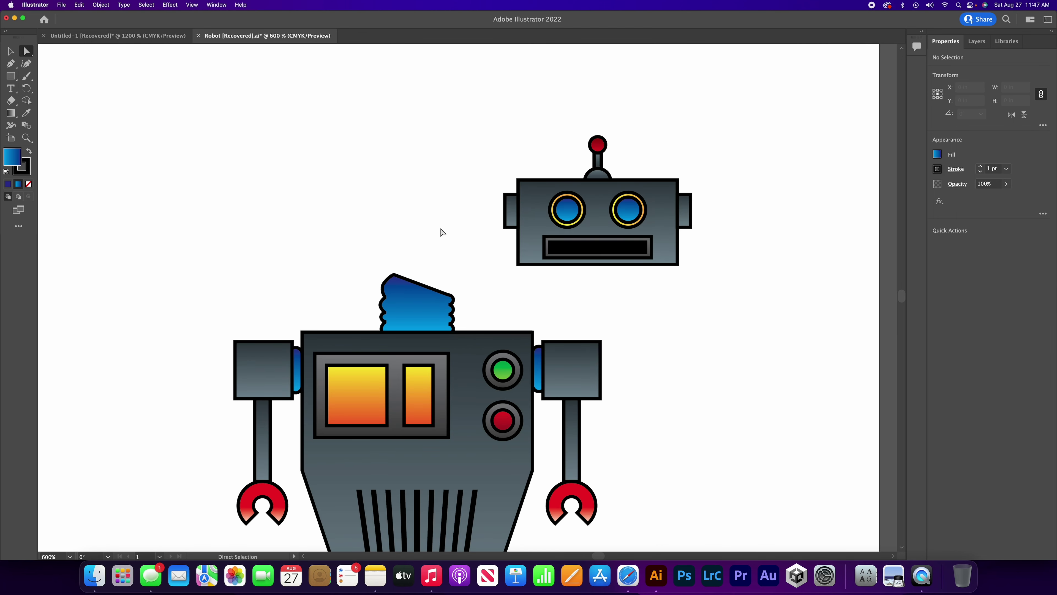
drag(677, 197, 645, 195)
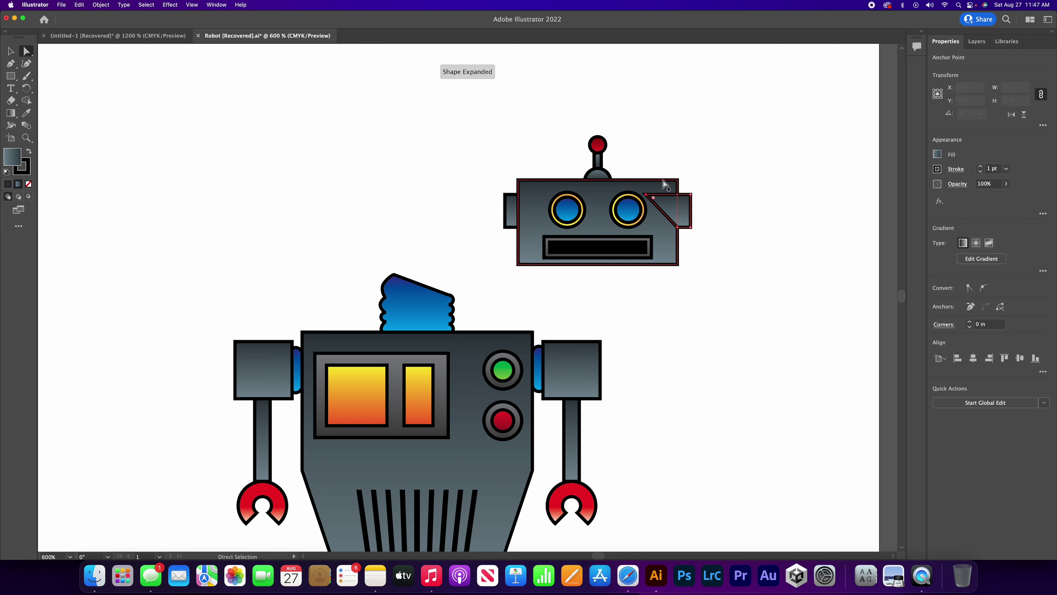
key(super+z)
Step: Select the whole head group and move it back above the neck
key(v)
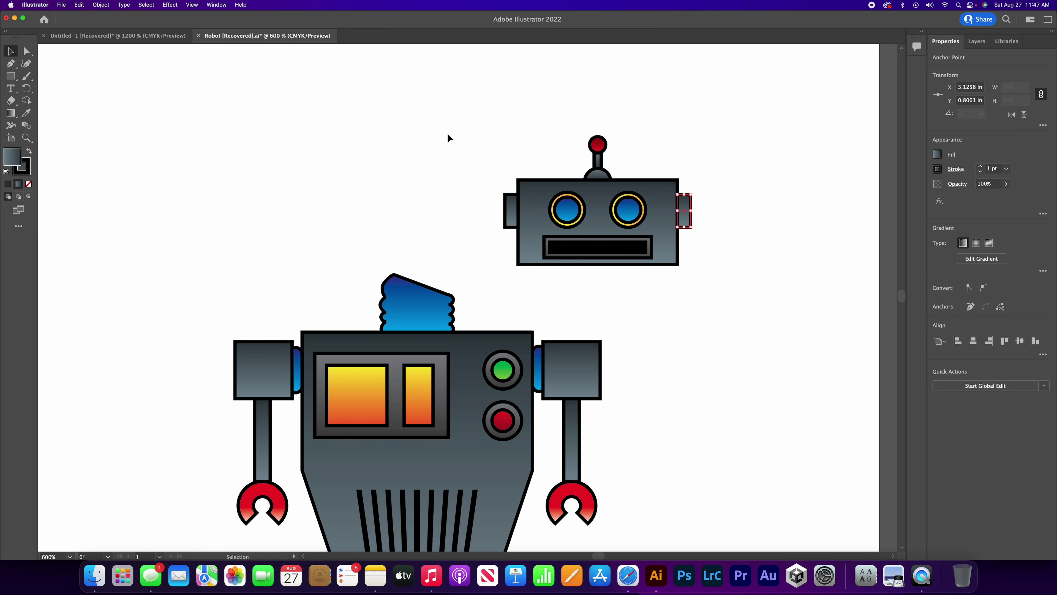
drag(448, 134, 491, 212)
click(717, 215)
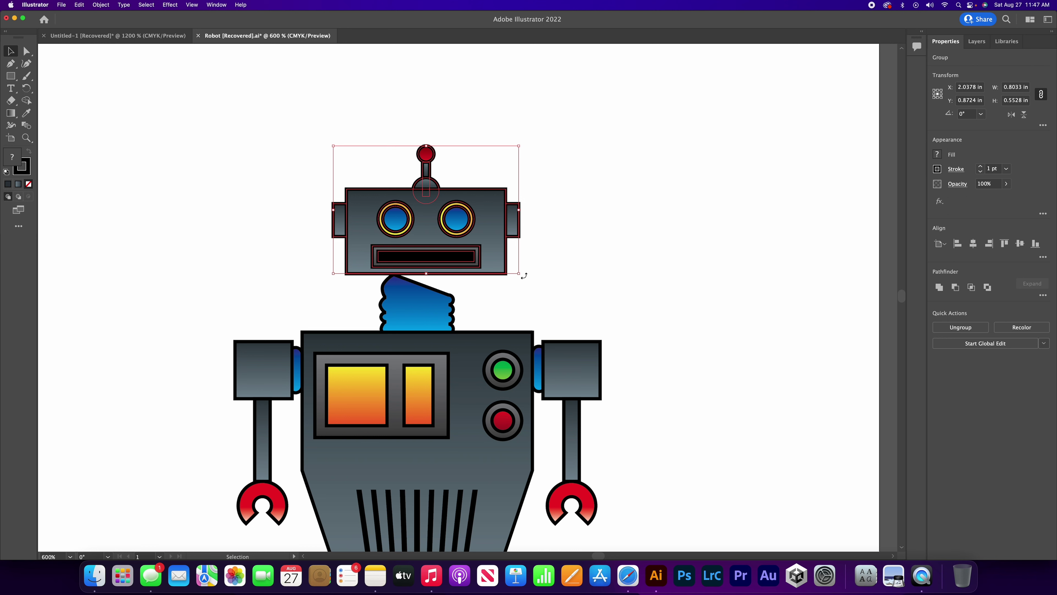
Step: Rotate the head group clockwise to about 339.5° and seat it on the slanted top of the neck
drag(523, 275, 505, 299)
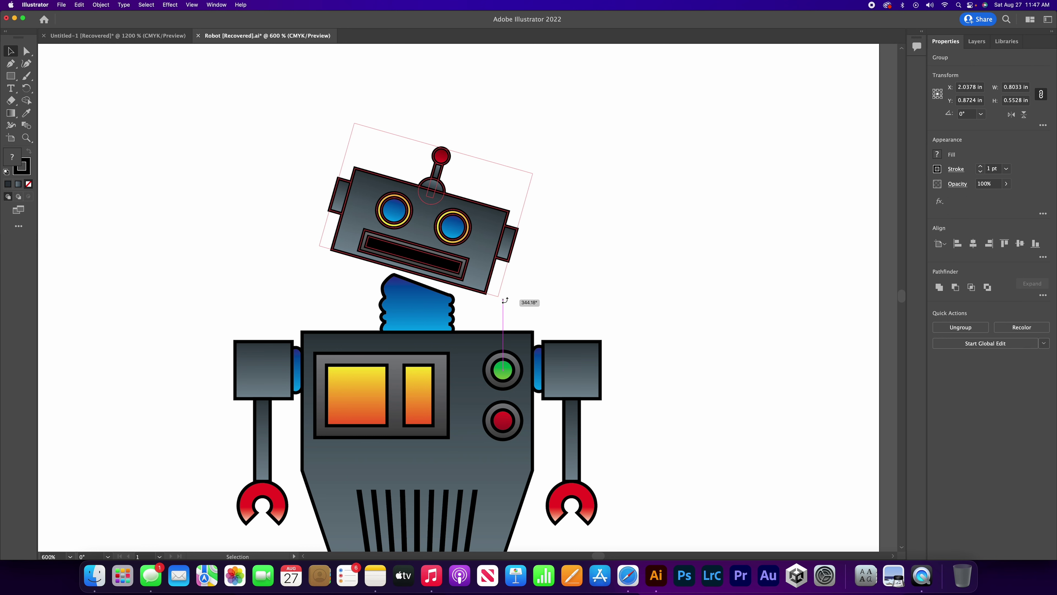
drag(481, 219, 500, 236)
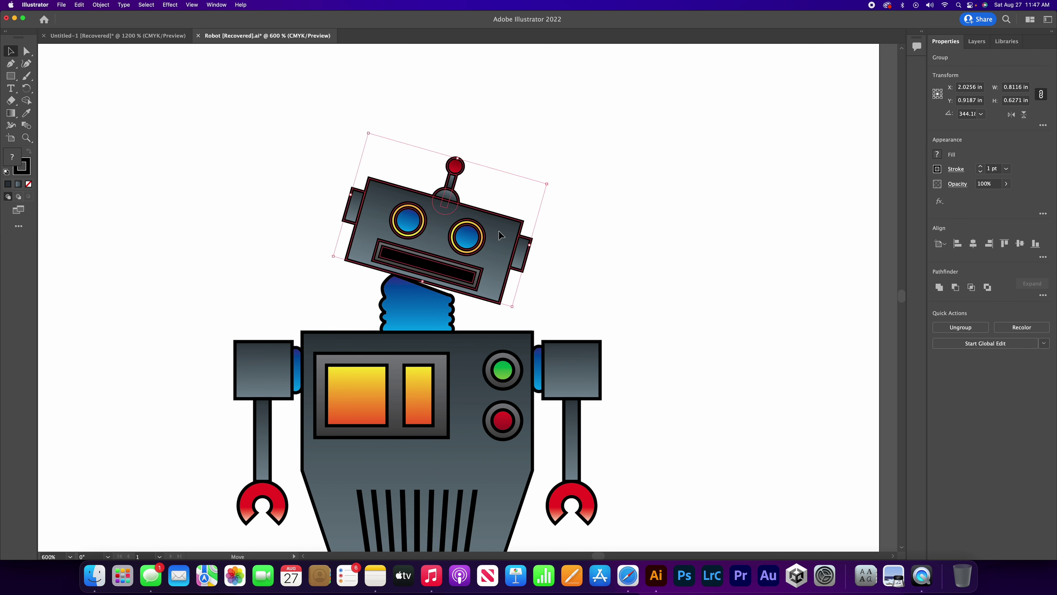
scroll(508, 309, up, 2)
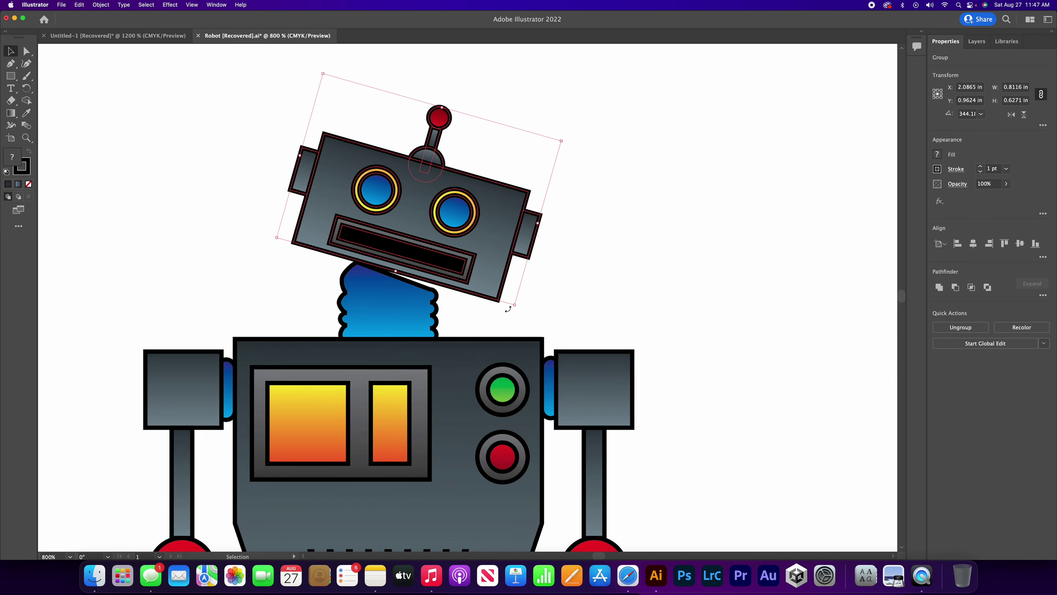
drag(515, 307, 503, 318)
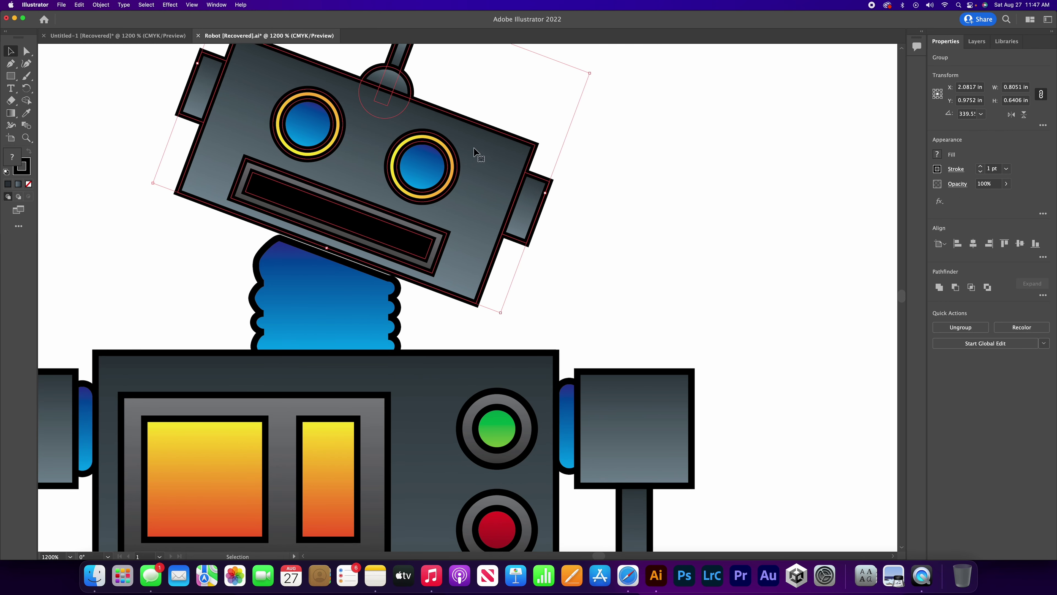
drag(474, 152, 509, 149)
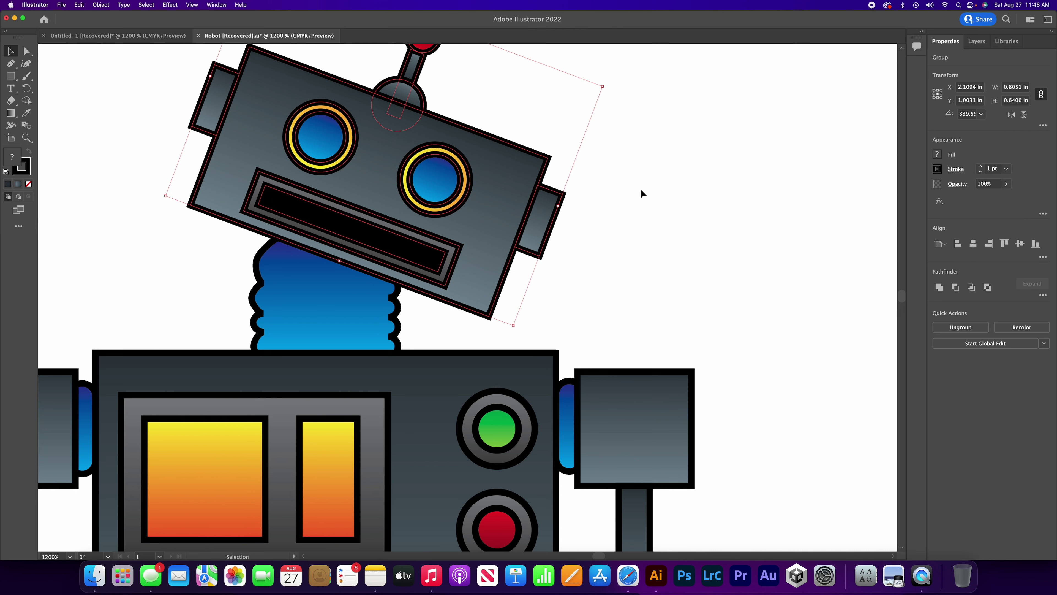
Step: Deselect the head and lock both the Details and Outline layers
key(super+0)
click(685, 199)
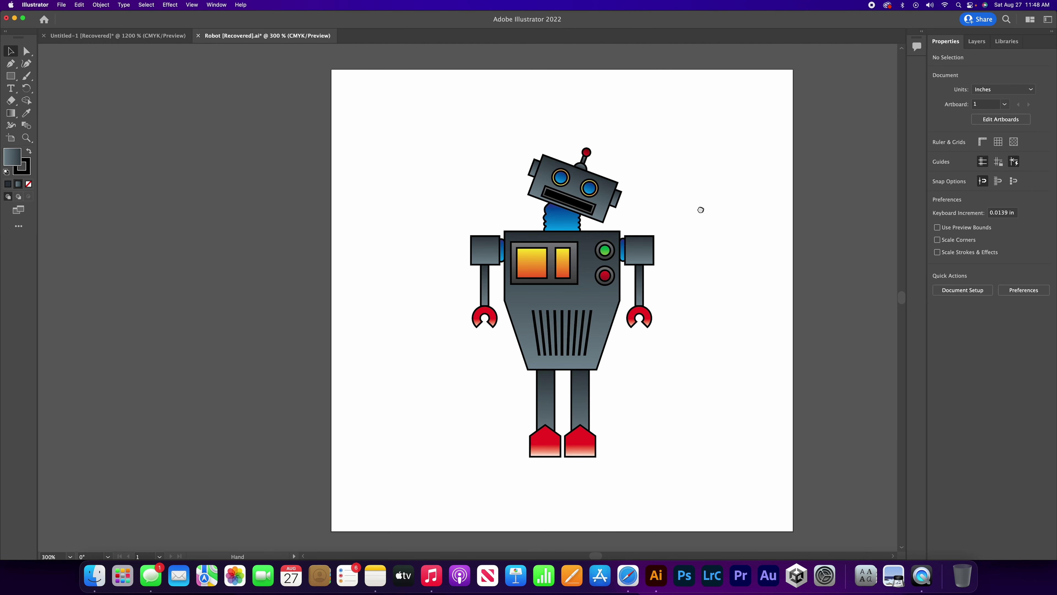
drag(701, 209, 658, 205)
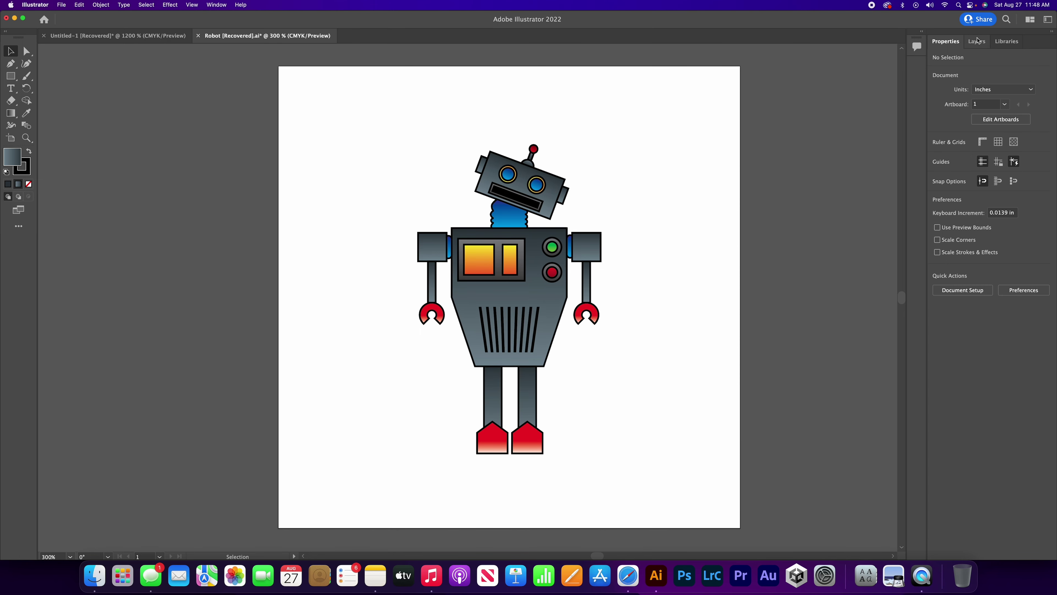
click(977, 41)
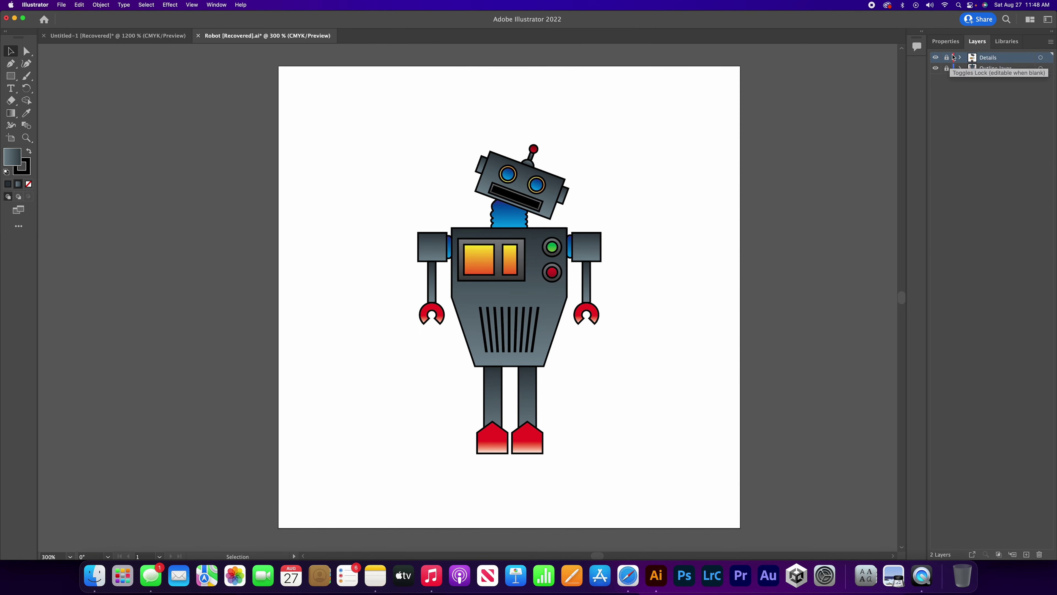
click(950, 42)
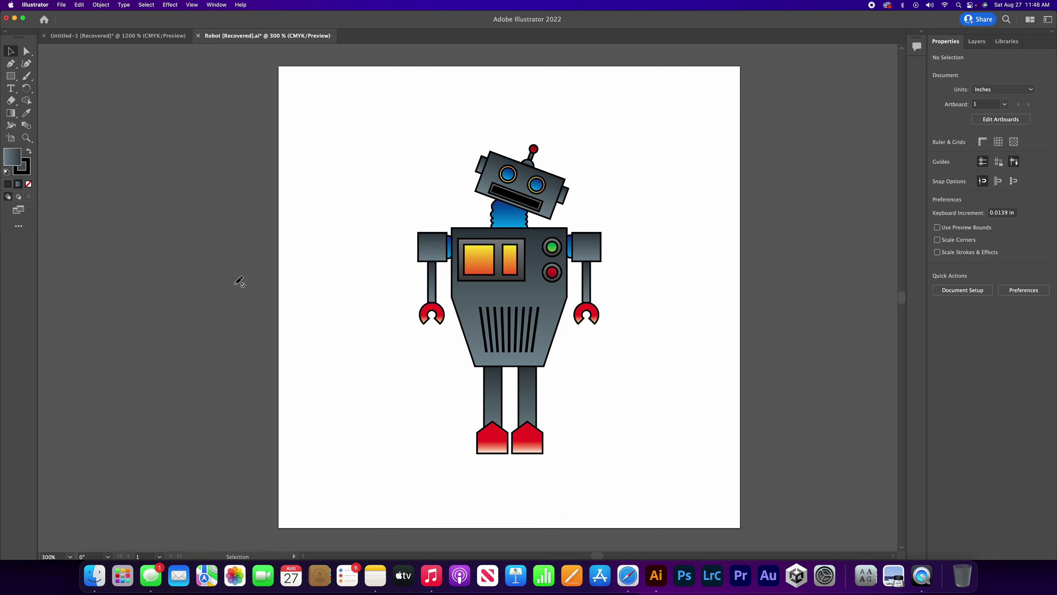